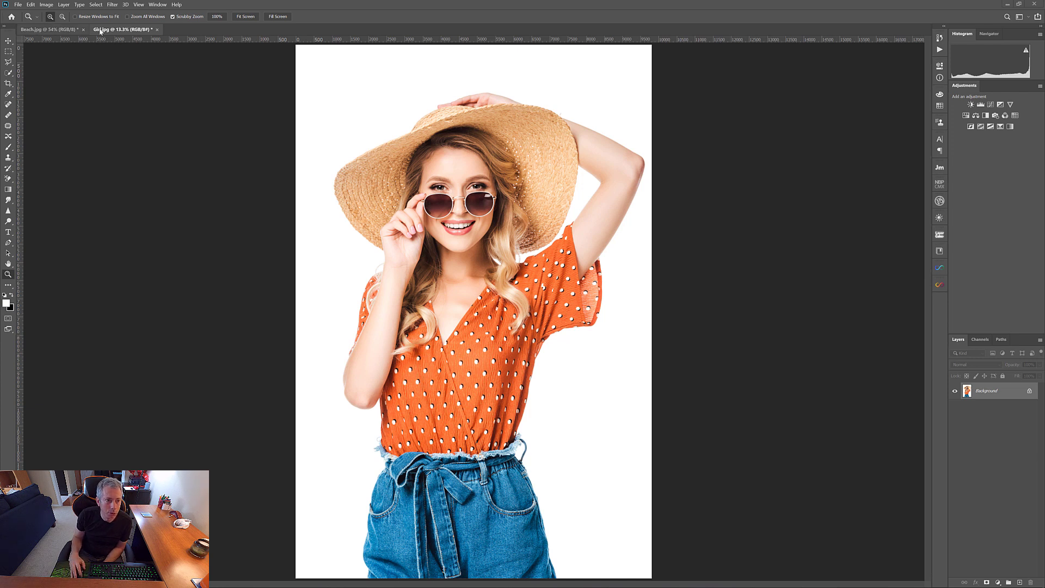
View the Beach.jpg image and return to the Girl.jpg image for comparison
click(53, 30)
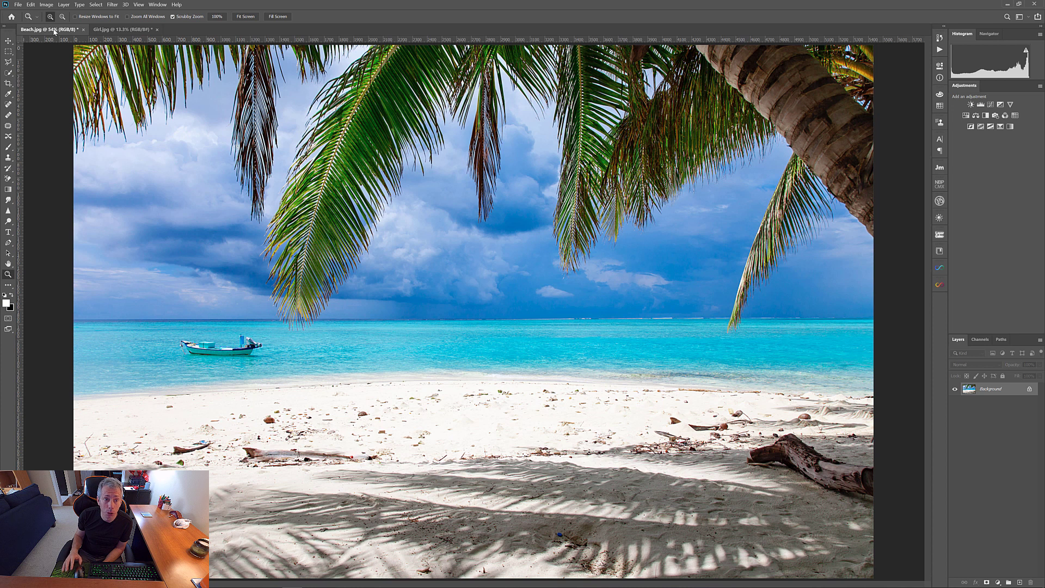
click(125, 30)
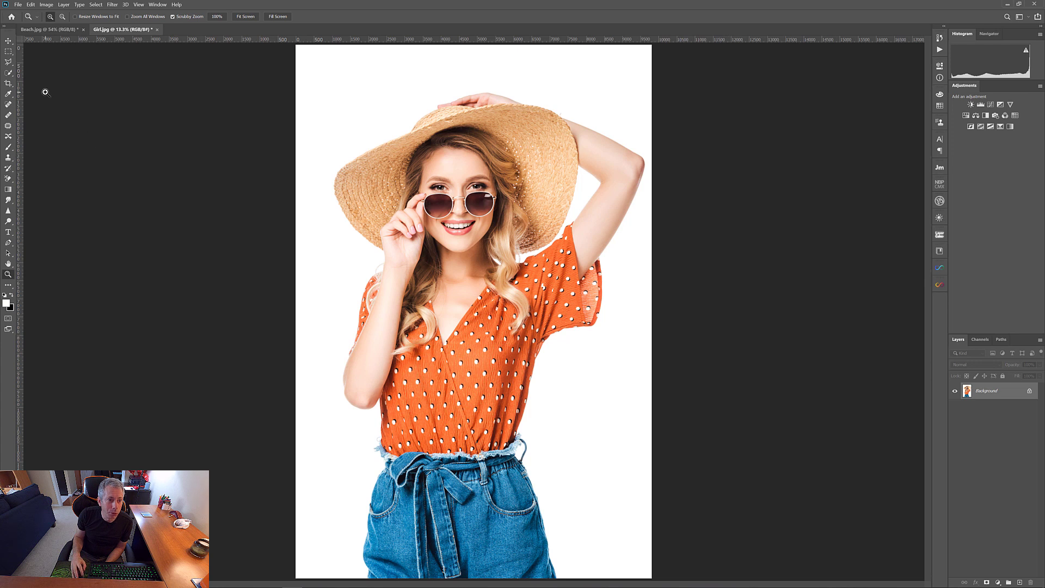
Select the woman in Girl.jpg with Color Range by sampling the white background with Invert enabled
click(6, 72)
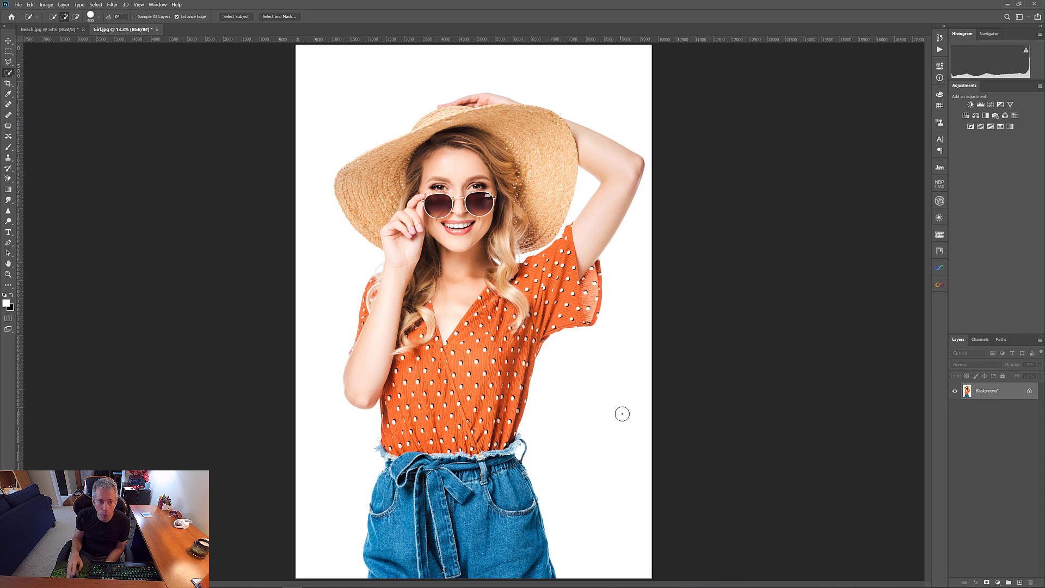
click(96, 4)
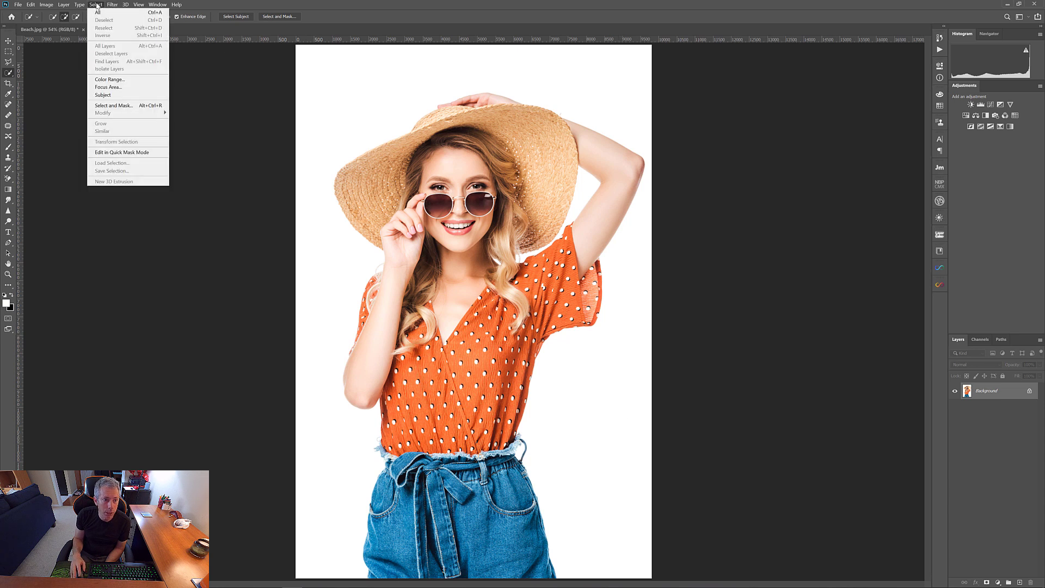
click(109, 79)
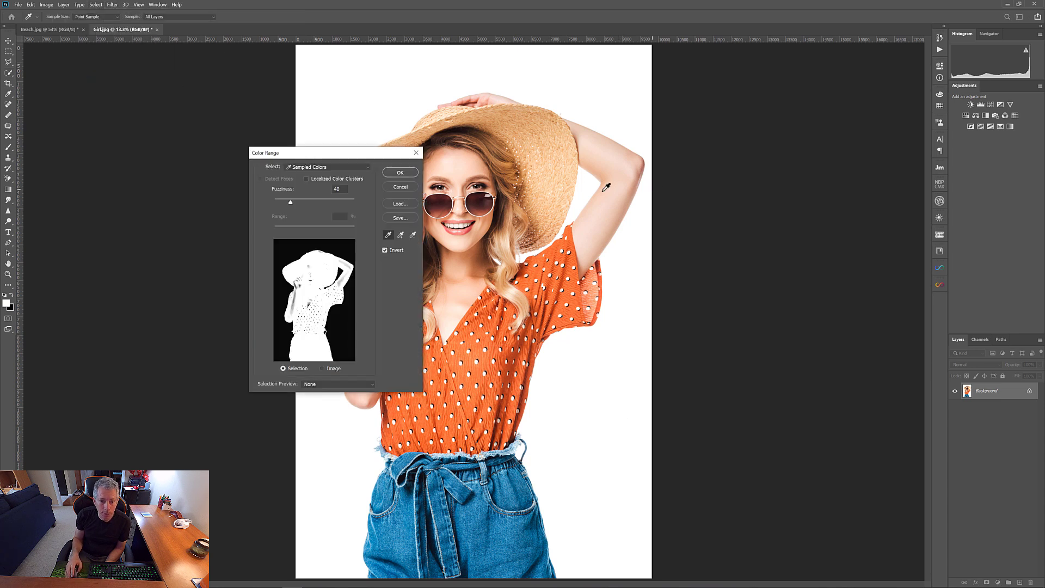
click(392, 251)
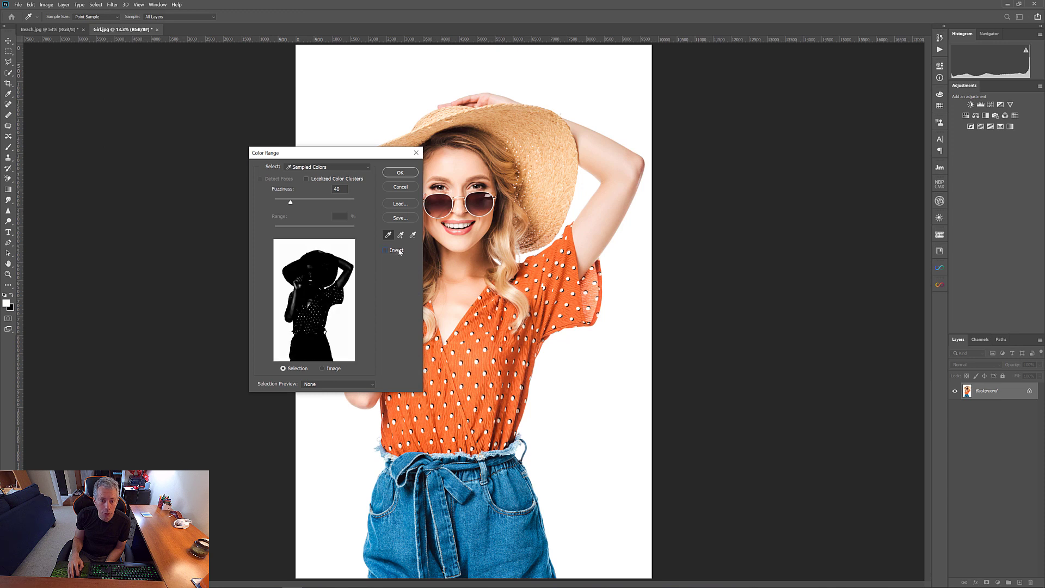
click(396, 252)
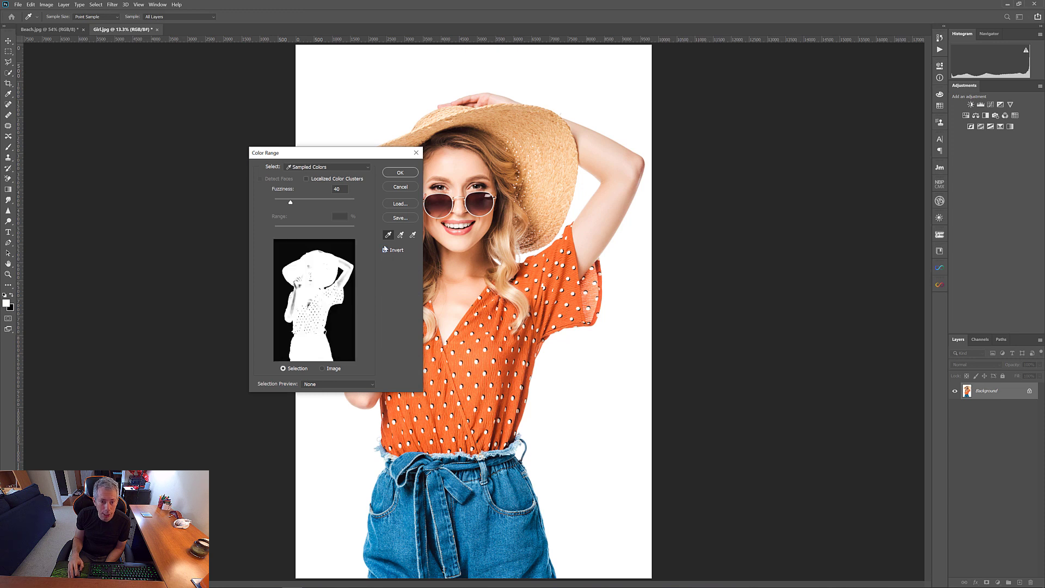
click(361, 107)
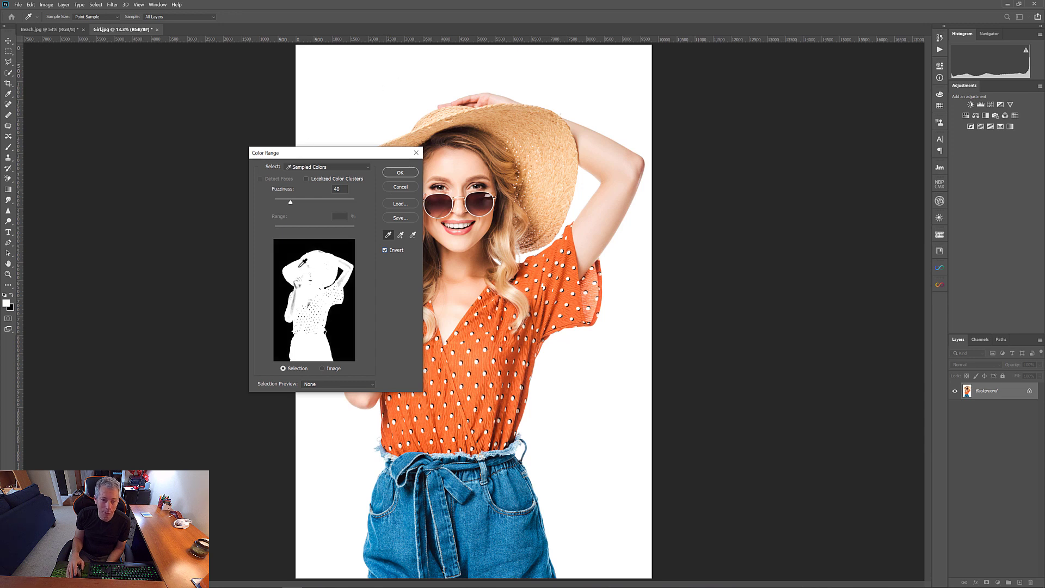
click(400, 172)
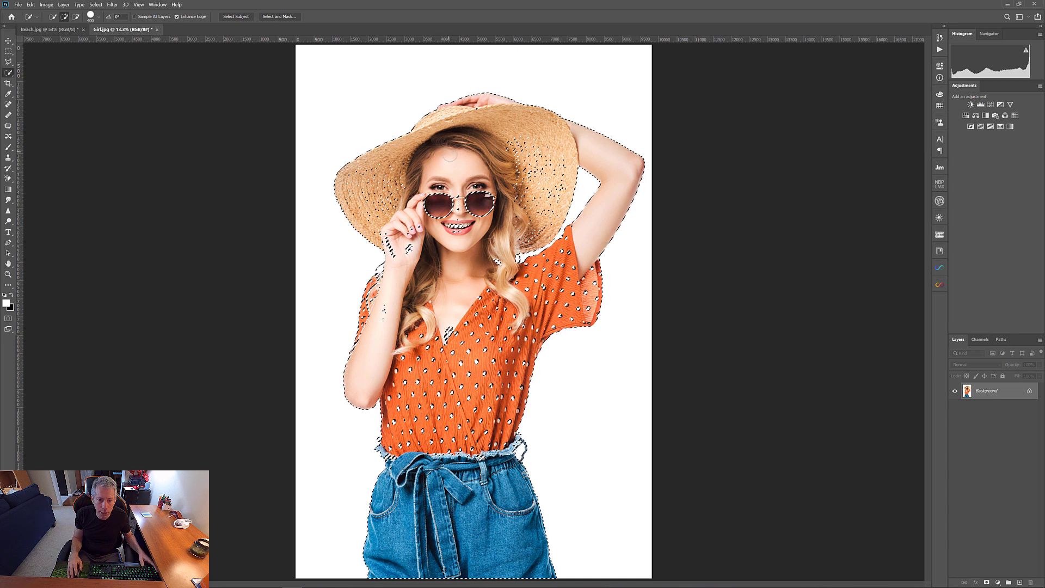
Try to clean up the stray patches on the face, blouse and arm with Quick Selection, and discard the whole selection
key(alt)
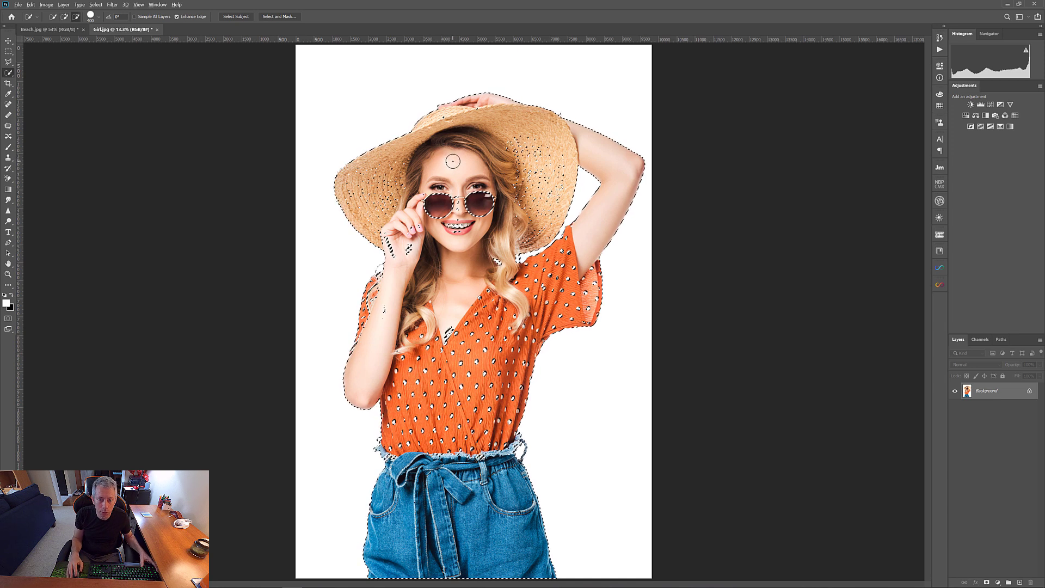
drag(453, 161, 440, 215)
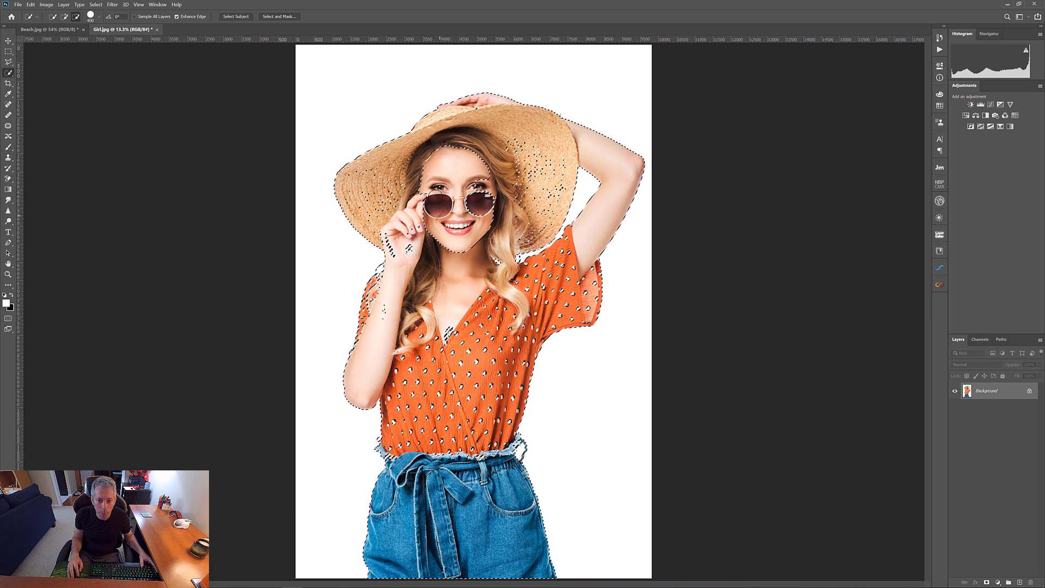
drag(479, 181, 451, 332)
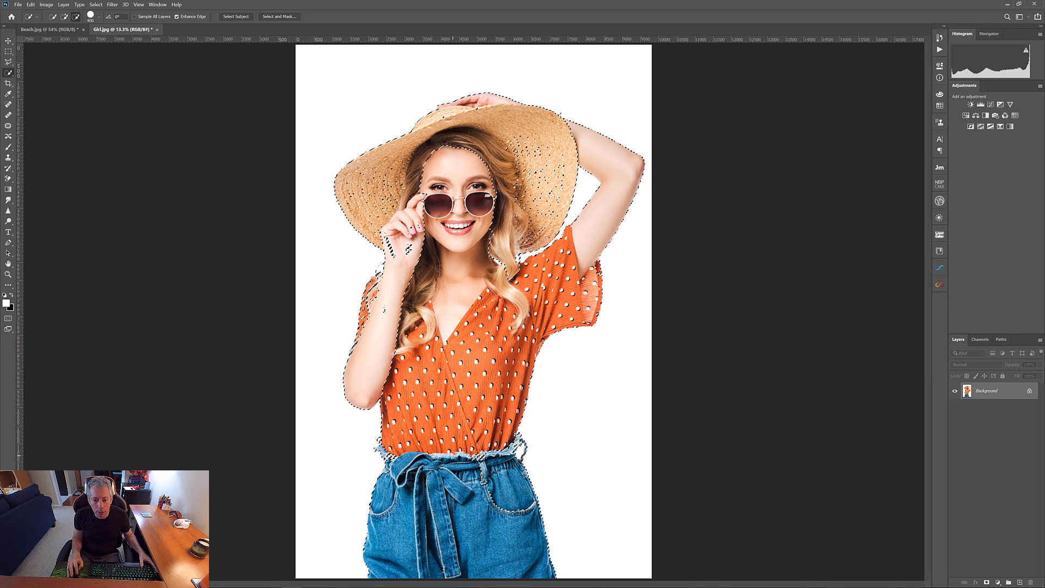
click(387, 311)
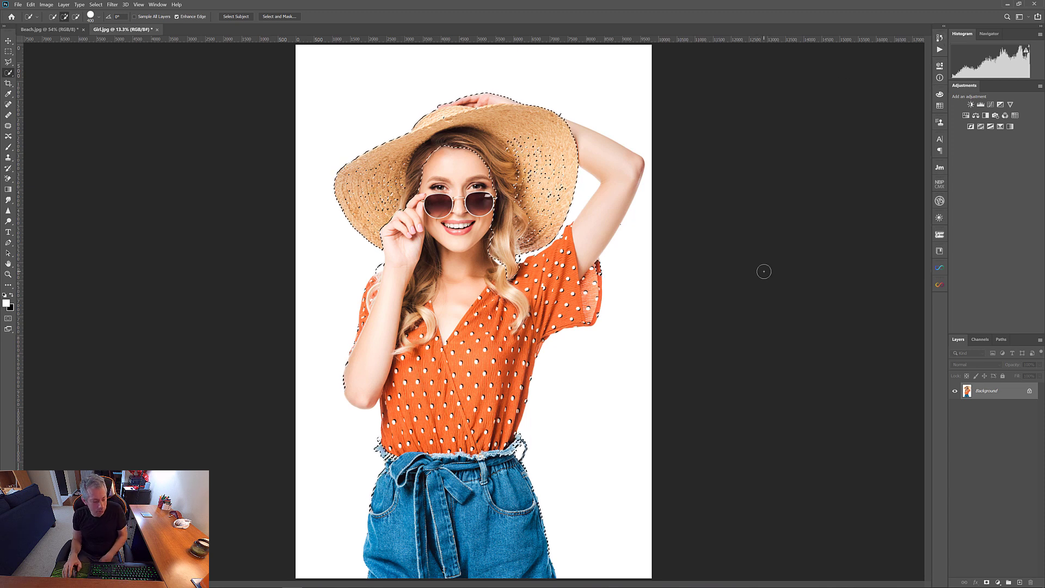
key(ctrl+d)
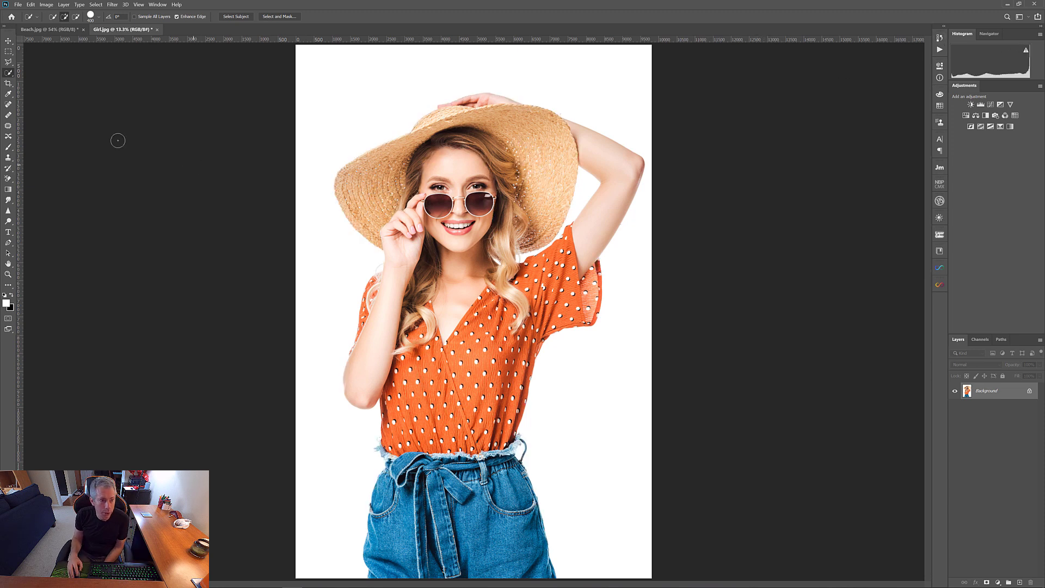
Select the woman automatically with Select Subject
click(236, 17)
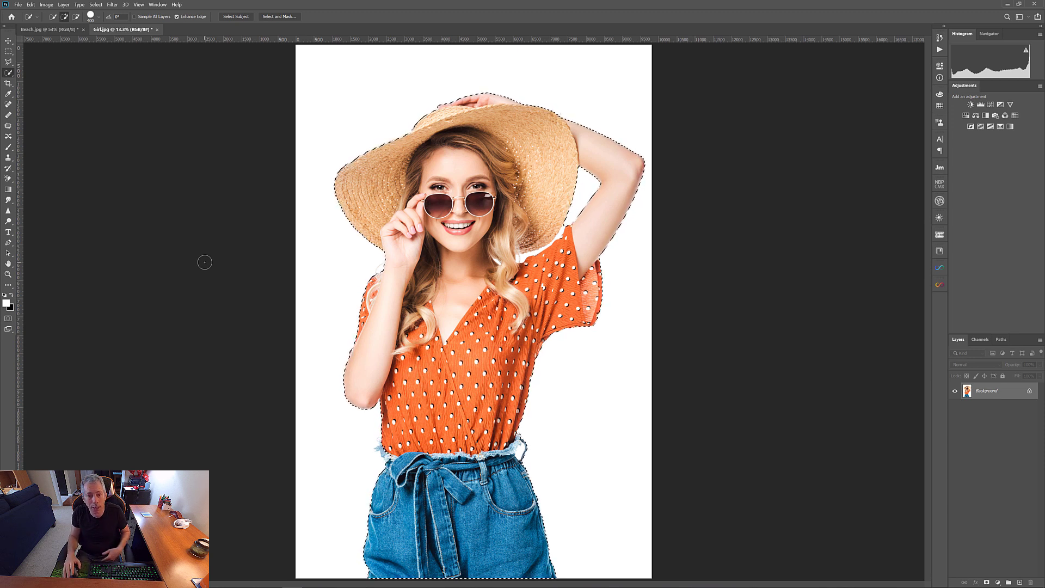
Subtract the white background where the hat brim meets the sleeve from the selection, using a much smaller Quick Selection brush
click(8, 274)
key(ctrl+d)
click(563, 232)
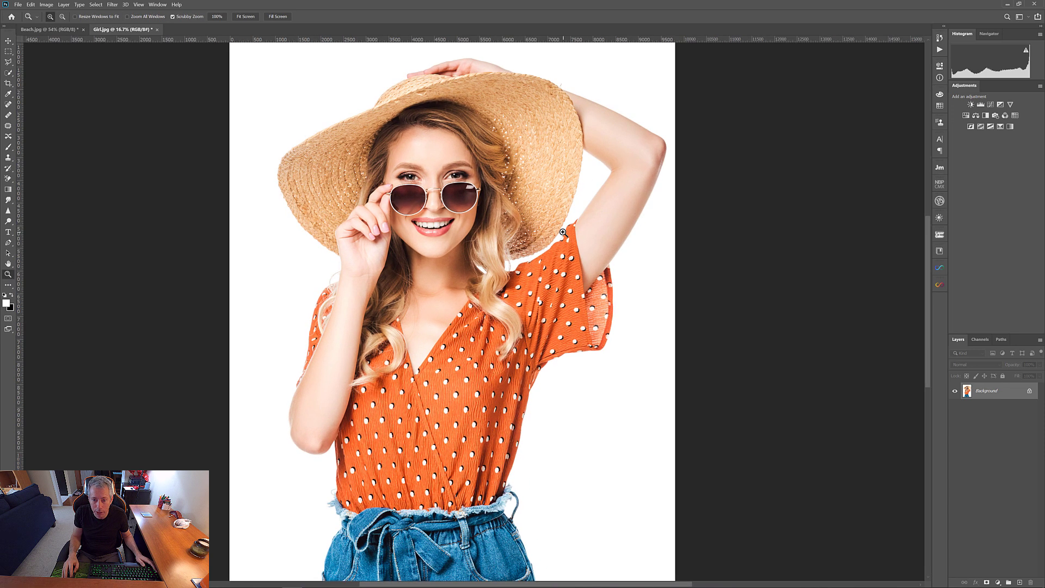
click(563, 233)
click(563, 232)
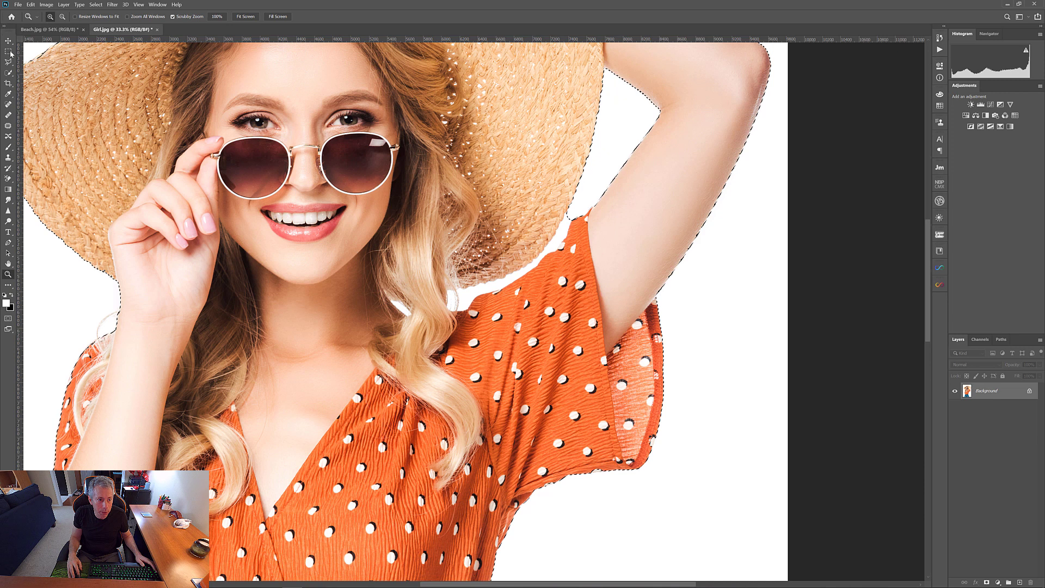
click(9, 73)
key(bracketleft)
key(bracketleft)
key(bracketleft)
key(bracketleft)
key(bracketleft)
key(bracketleft)
key(bracketleft)
key(bracketleft)
key(bracketleft)
key(alt)
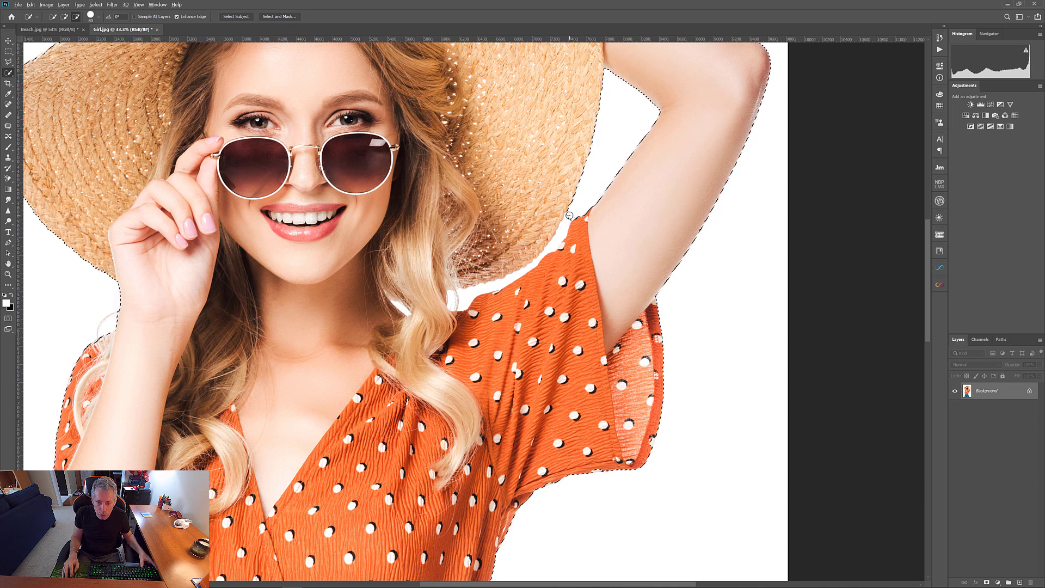
drag(569, 216, 565, 222)
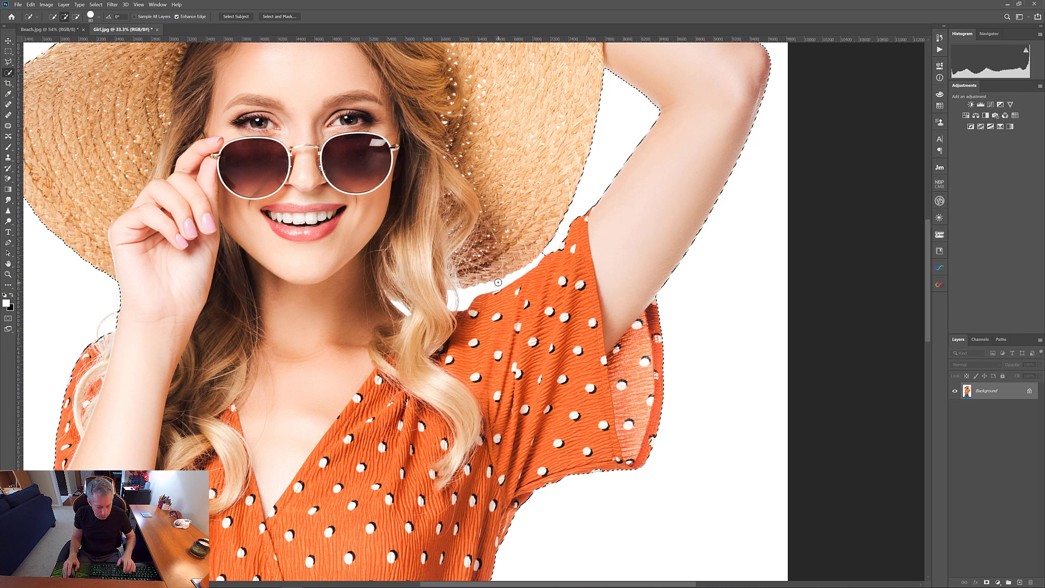
Subtract the white gaps between the hat, hair and shoulder, and add the missed spot on the blouse back to the selection
key(bracketleft)
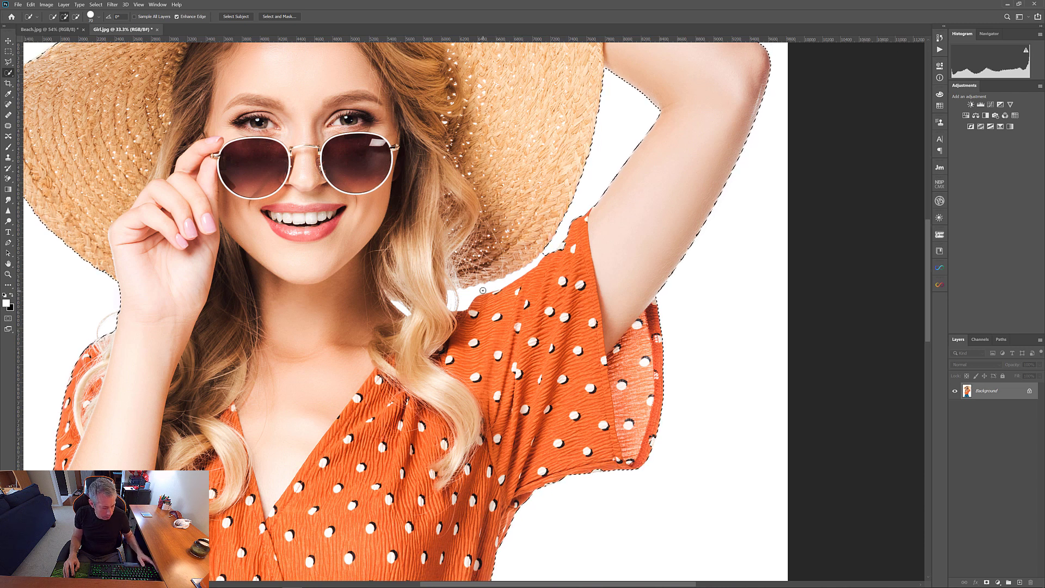
alt+click(482, 291)
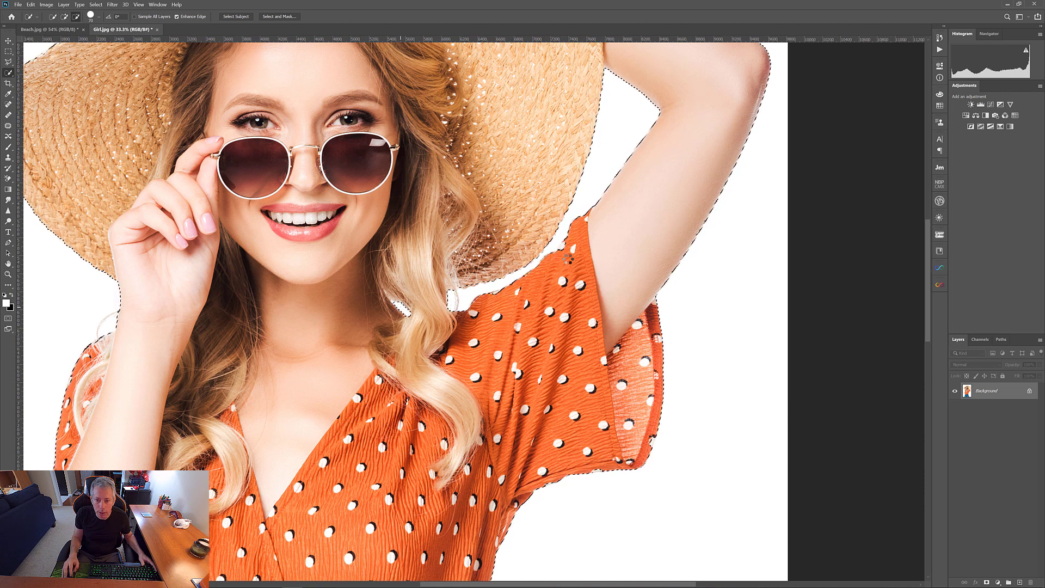
click(567, 258)
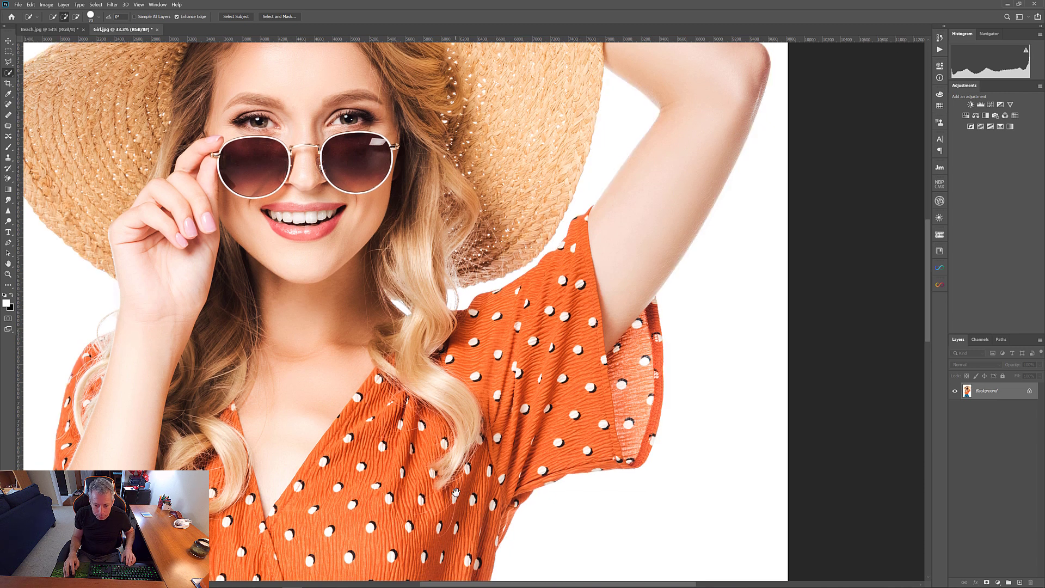
Subtract the white background inside the denim belt loop at the waist from the selection
drag(456, 498, 457, 338)
drag(425, 419, 430, 266)
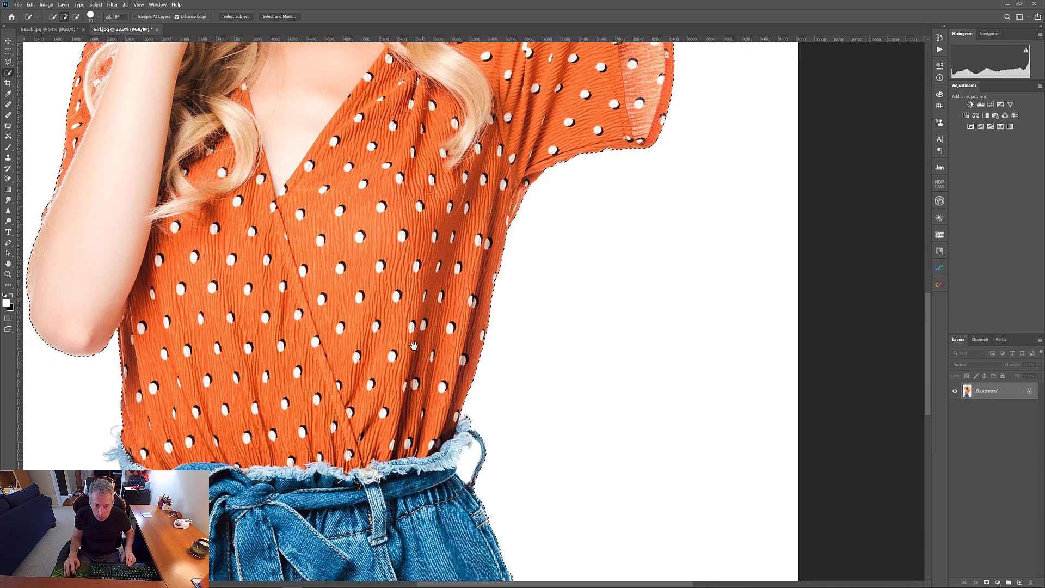
alt+click(468, 462)
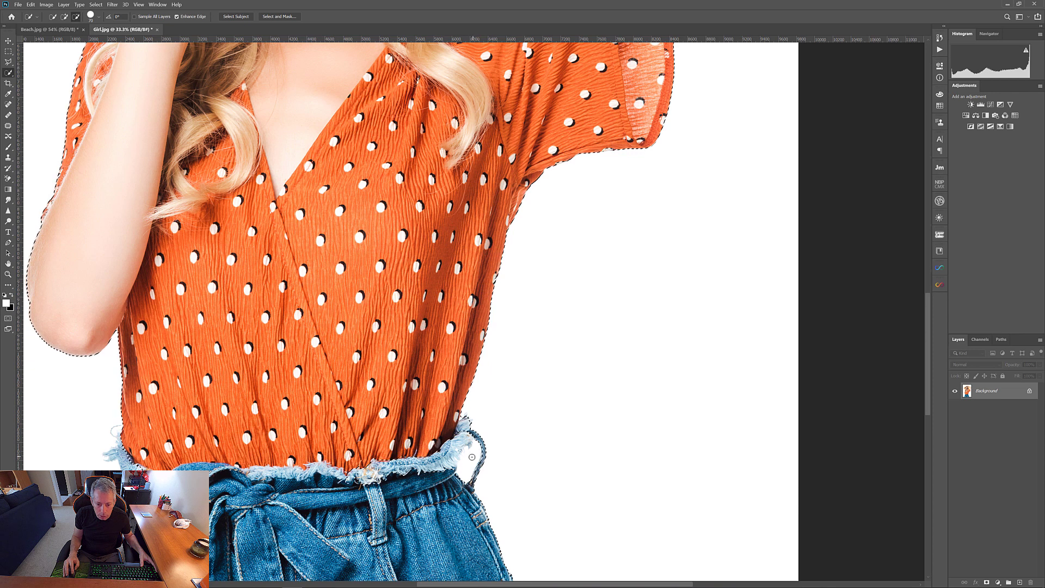
alt+click(470, 452)
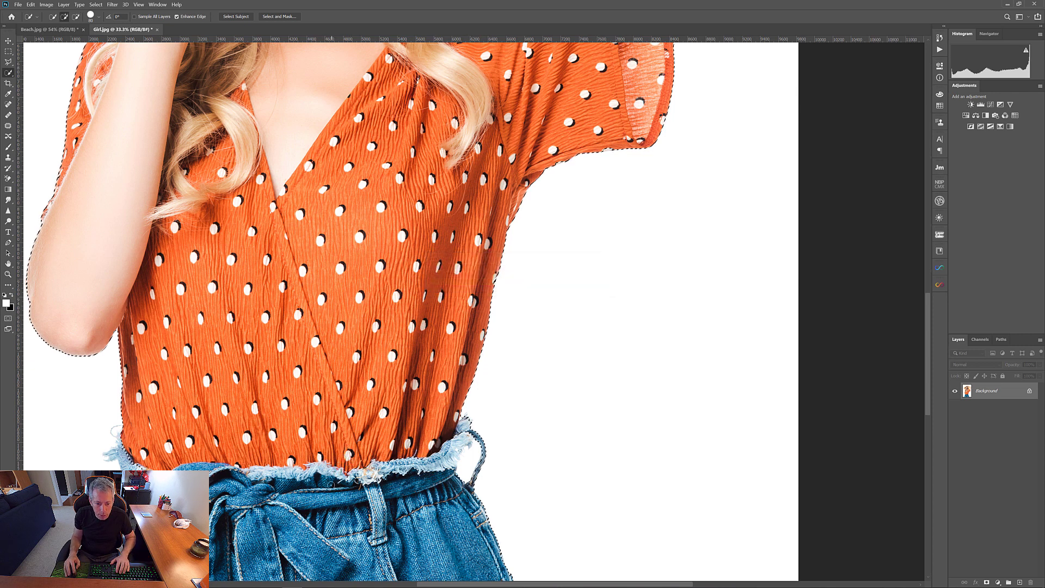
Enlarge the Quick Selection brush, and shrink it back to a small size
key(])
key(])
key(])
key(])
key(])
key(])
key(])
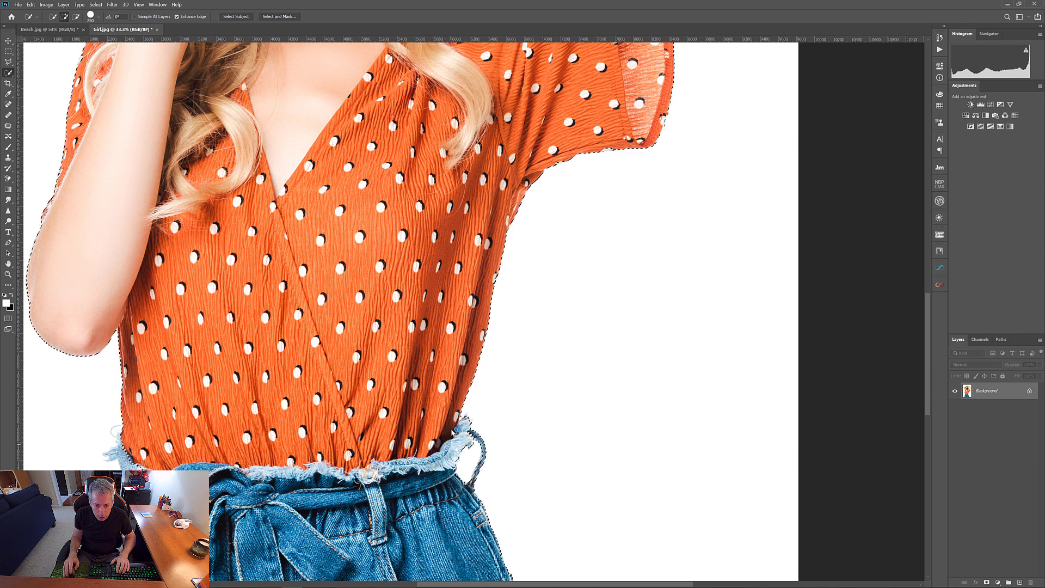
key(bracketleft)
key(bracketleft)
key(bracketleft)
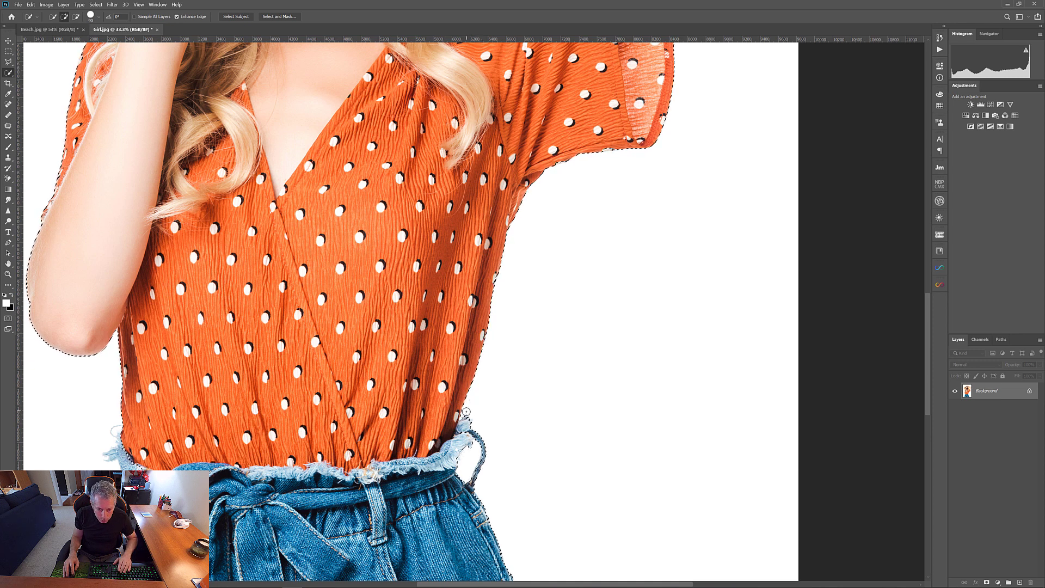
key(bracketleft)
key(bracketleft)
key(bracketleft)
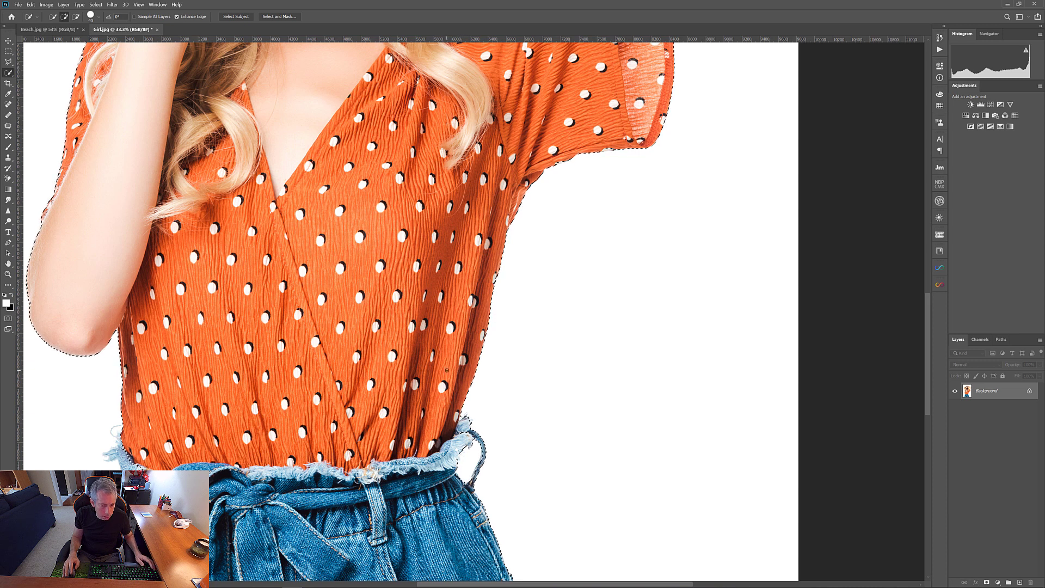
Refine the selection edge around the frayed waistband tip beside the blouse, and fit the whole image on screen
key(z)
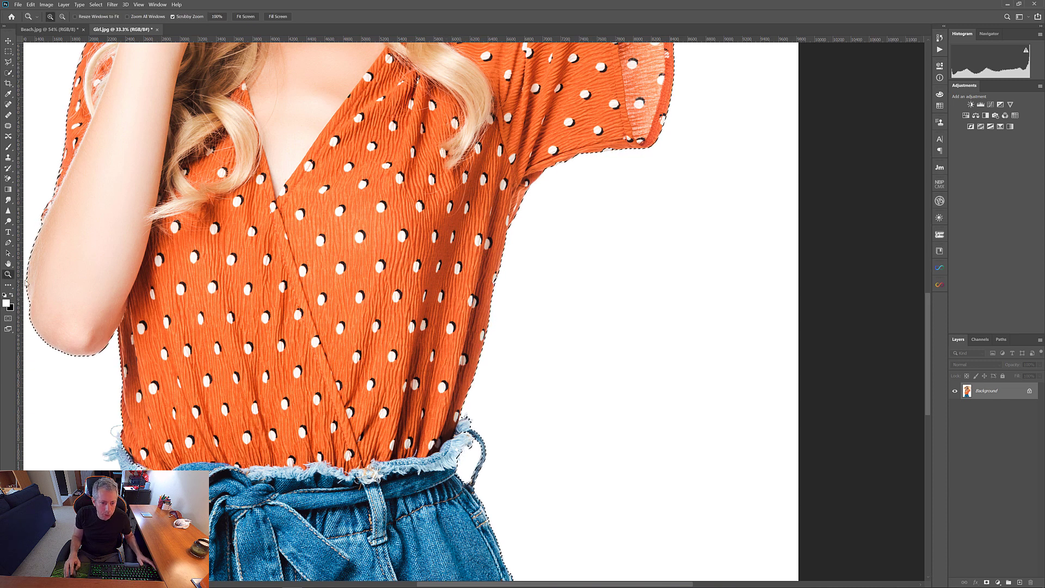
drag(456, 433, 469, 411)
key(w)
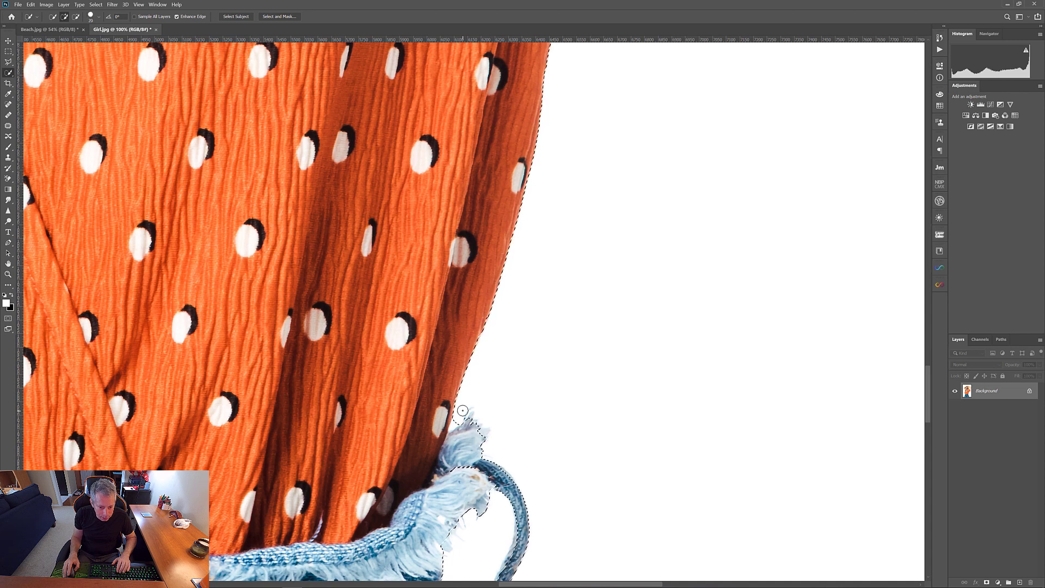
key(alt)
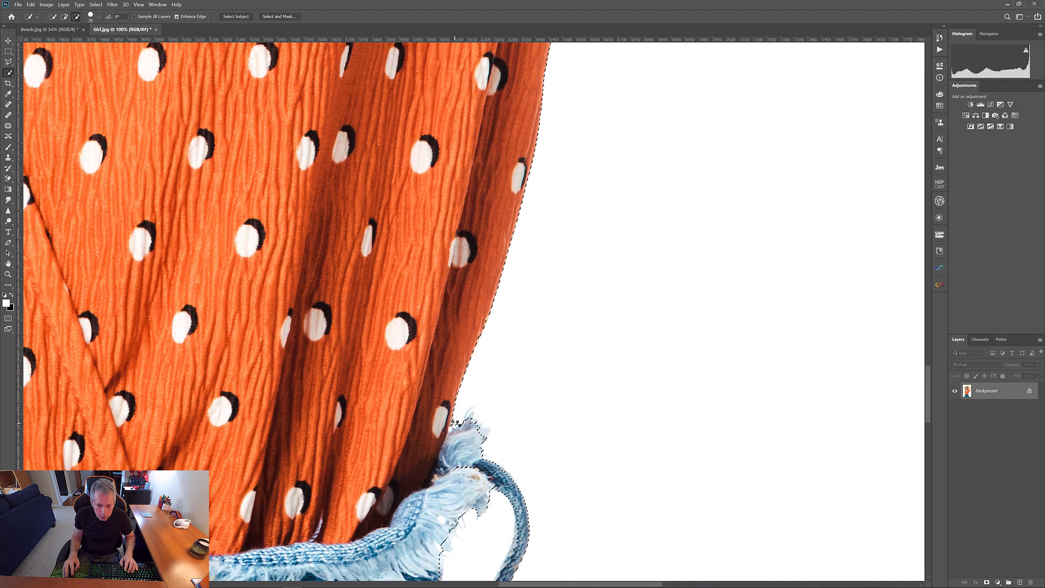
click(456, 423)
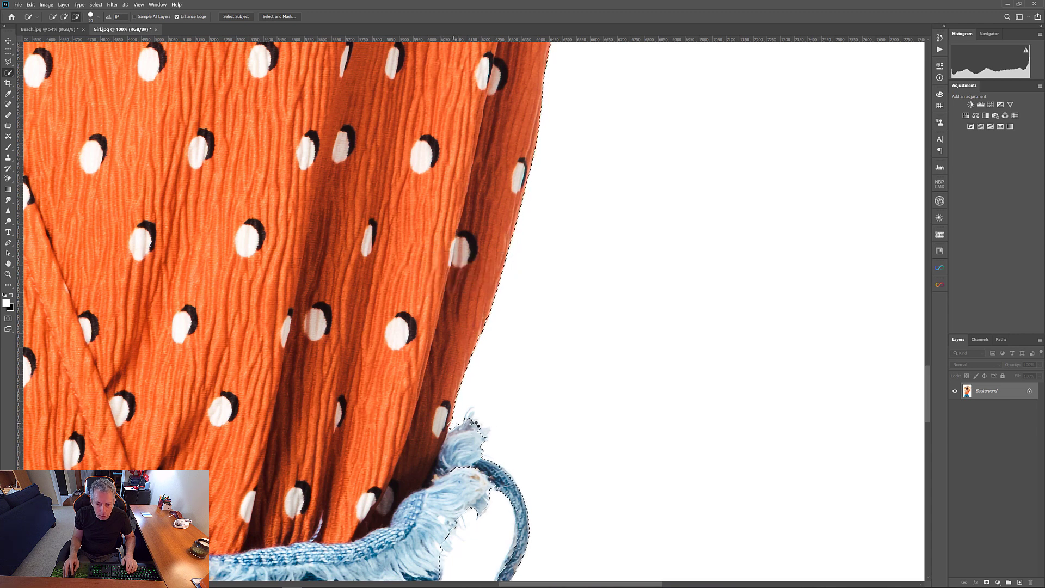
alt+click(476, 436)
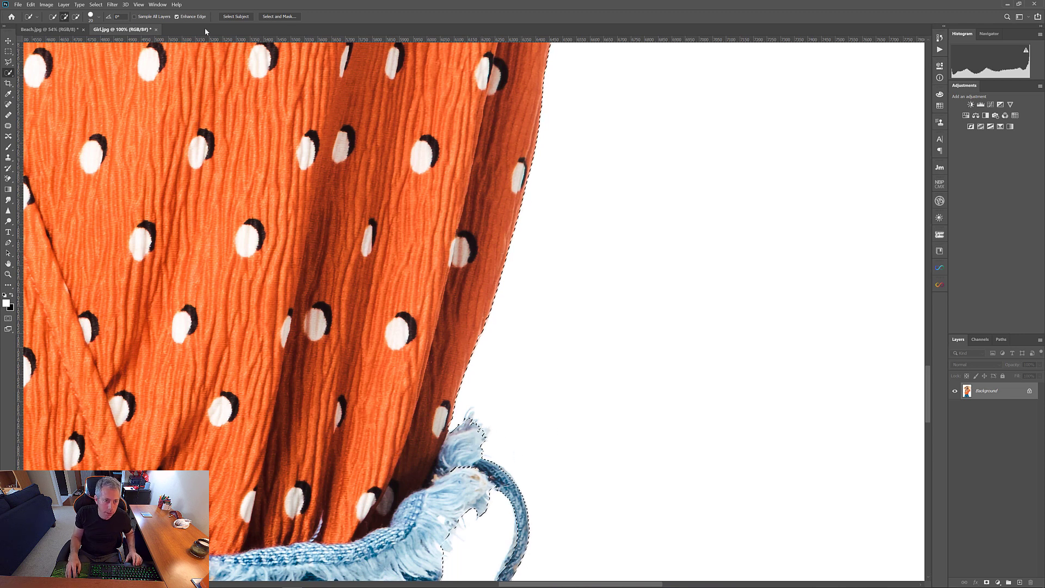
click(9, 274)
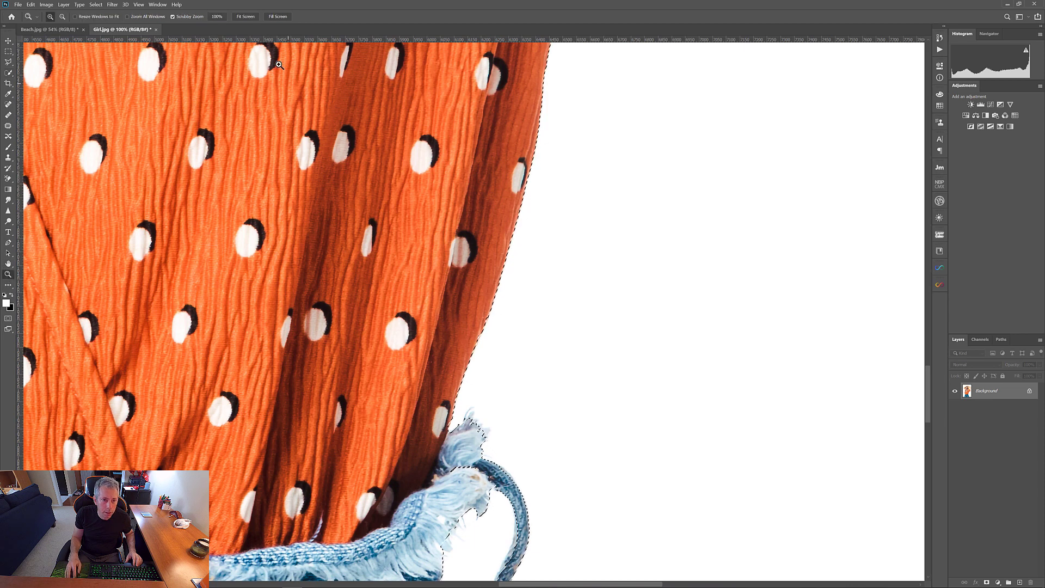
click(248, 18)
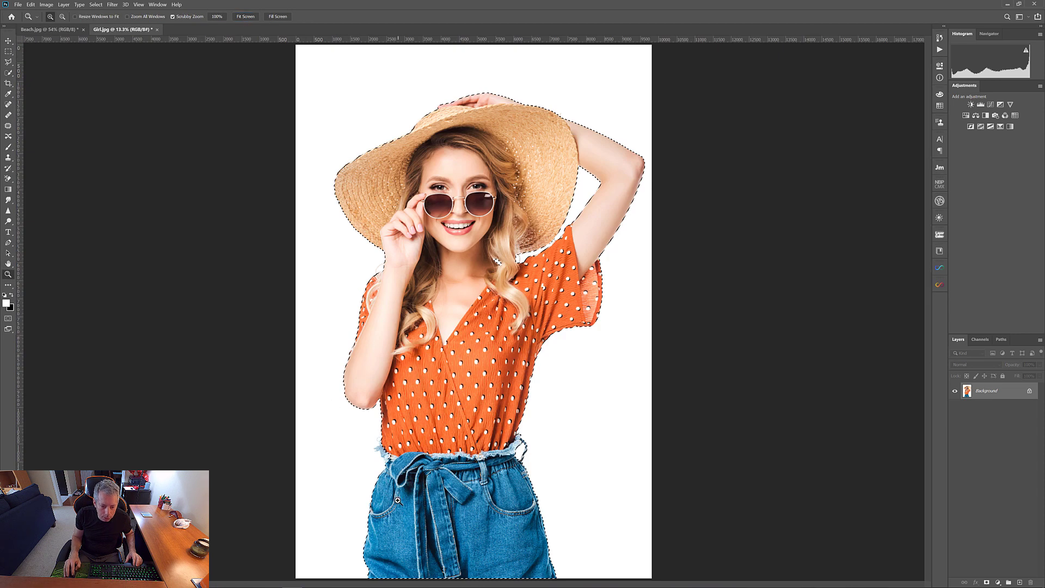
Enlarge the Quick Selection brush to 100 px for refining the woman's selection around the elbow and waist
drag(385, 451, 406, 417)
click(8, 72)
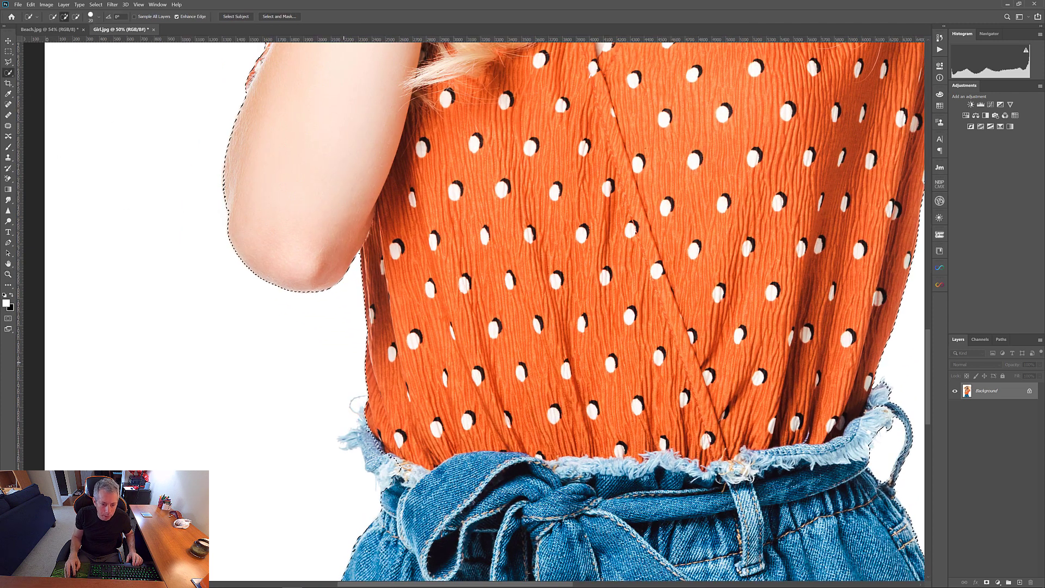
key(bracketright)
key(bracketright)
key(bracketright)
key(bracketright)
key(bracketright)
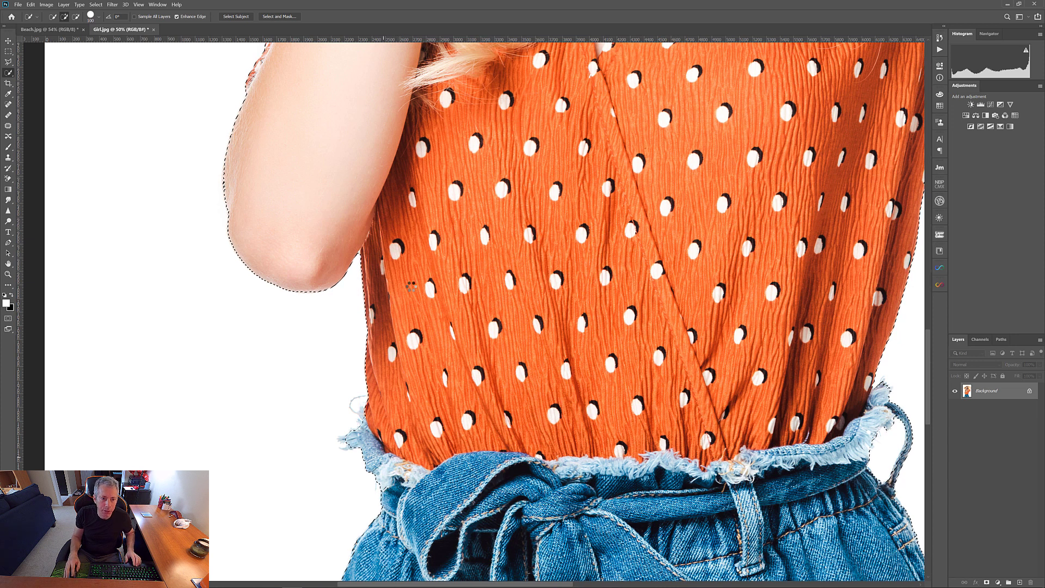
Subtract the small bulge of white background where the hat's brim meets the crown from the selection
drag(381, 113, 466, 407)
drag(445, 276, 414, 446)
drag(464, 222, 414, 408)
drag(441, 193, 408, 313)
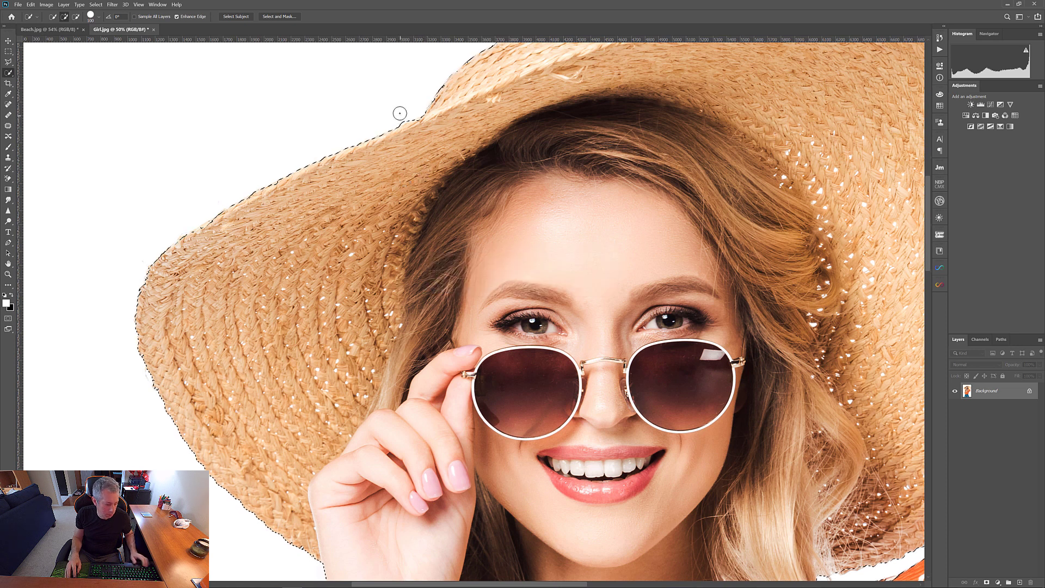
key(alt)
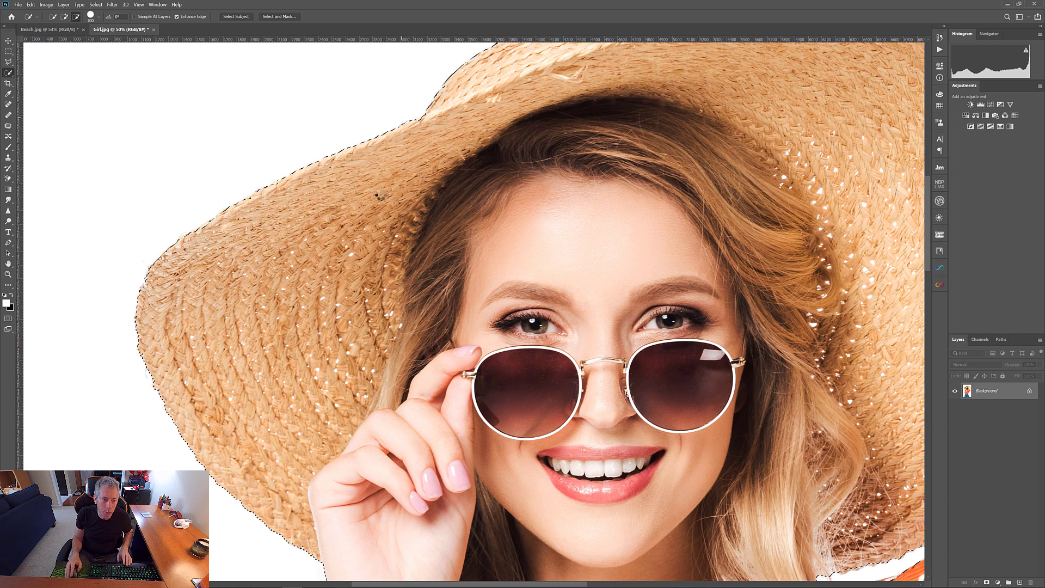
drag(379, 196, 431, 158)
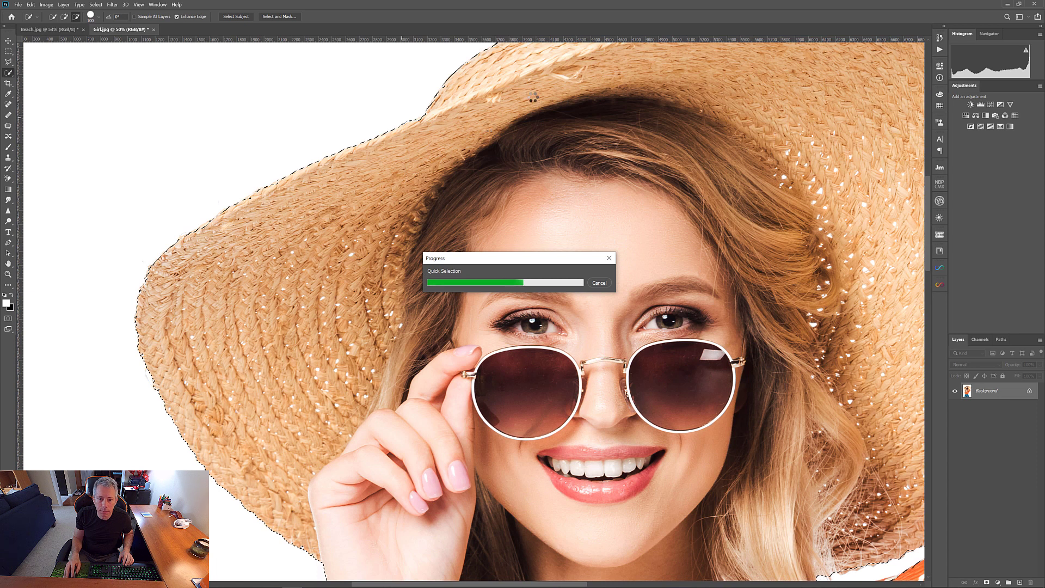
Clean up the selection edge along the lower hem of the blouse sleeve under the raised arm
drag(532, 97, 417, 199)
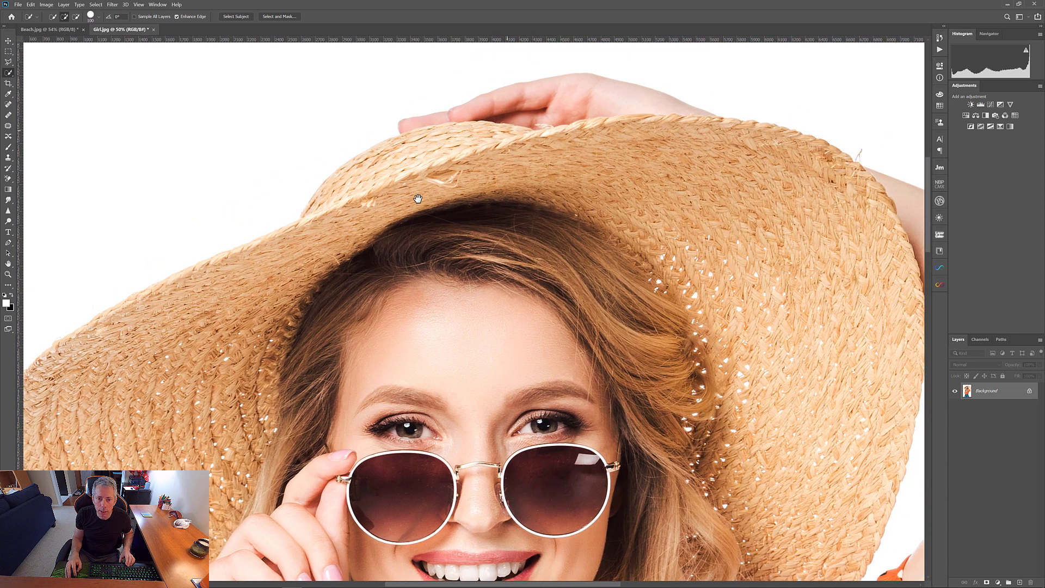
drag(645, 170, 475, 128)
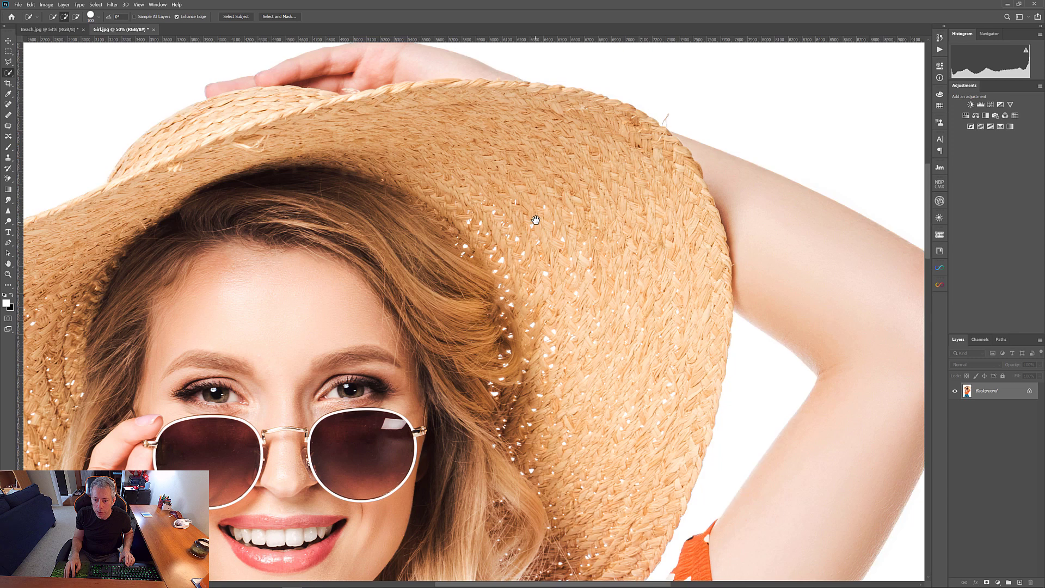
drag(536, 220, 541, 88)
drag(442, 281, 497, 91)
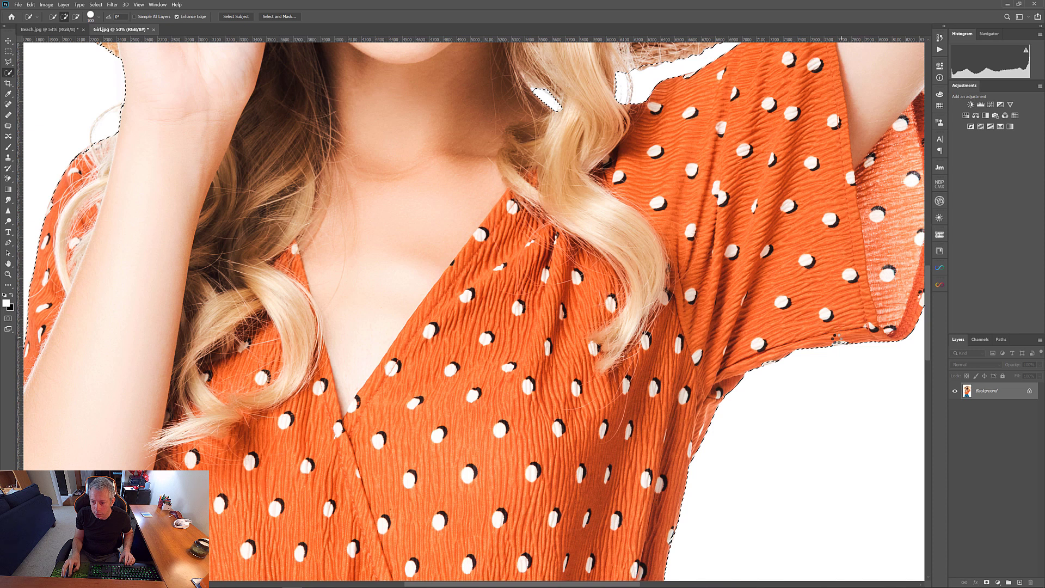
click(831, 325)
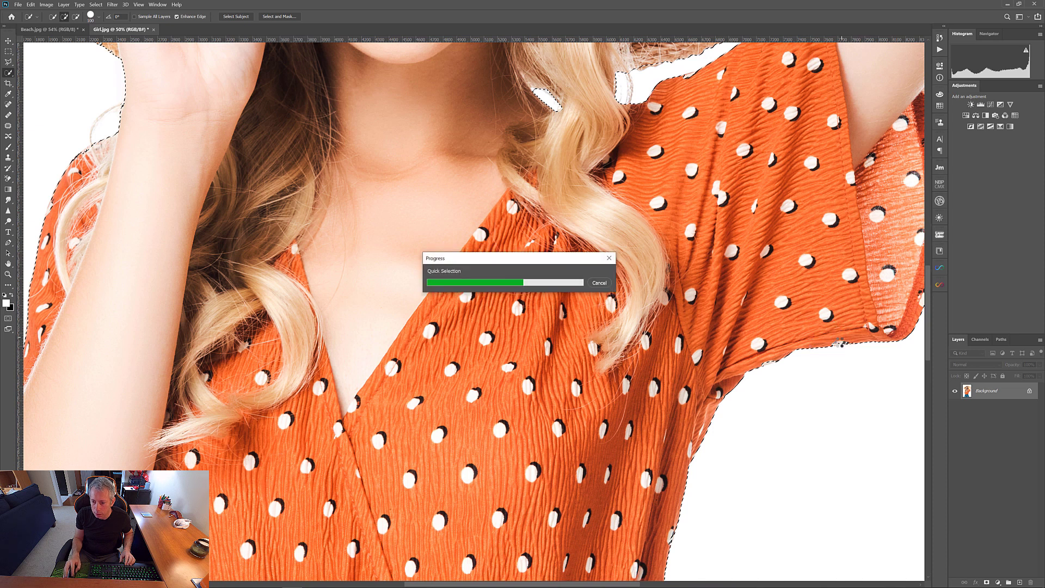
click(768, 357)
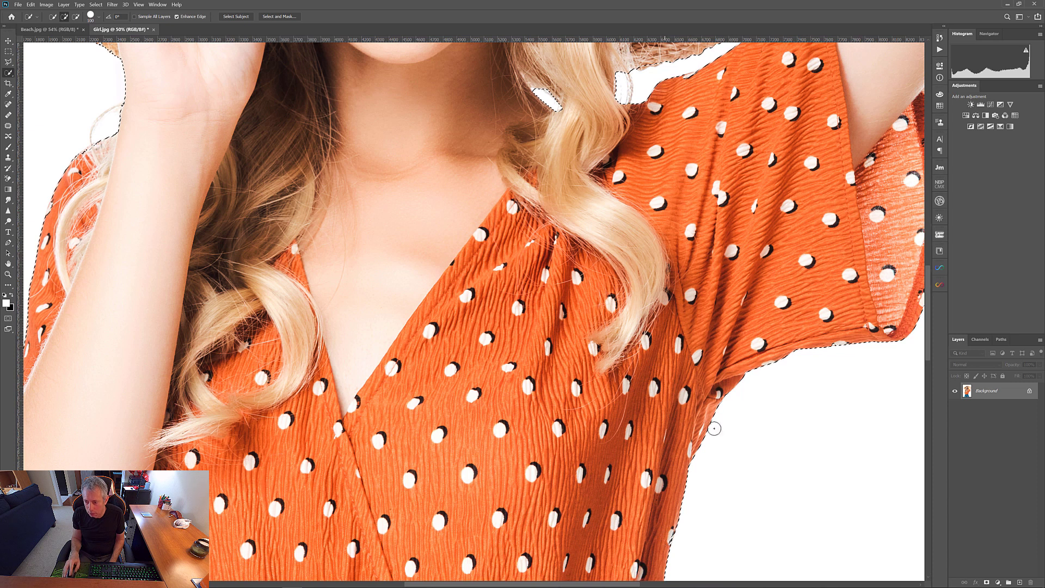
Open the selection in Select and Mask, set the edge detection radius to 1 px and enable Smart Radius
click(292, 17)
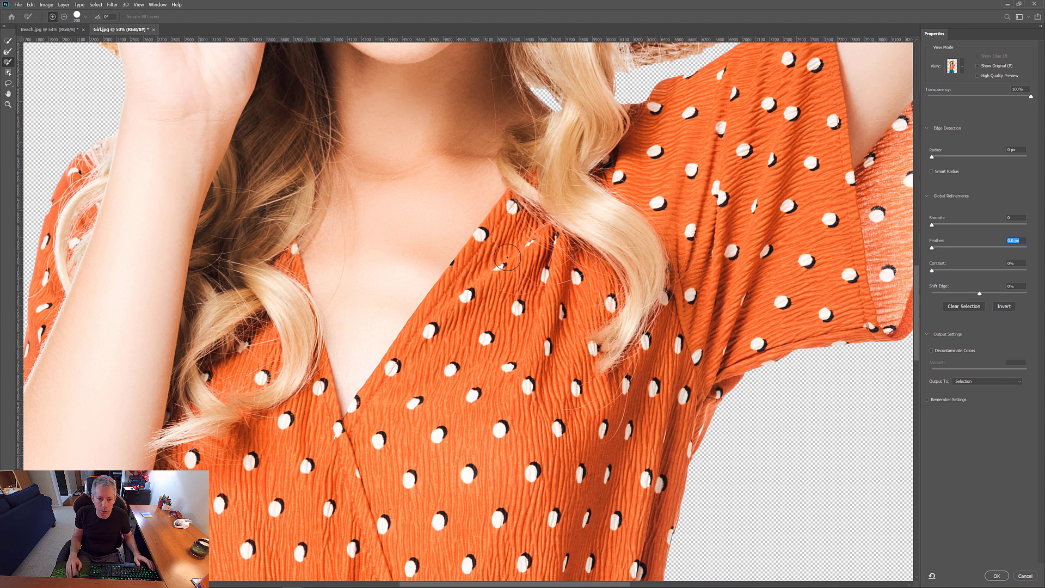
click(8, 105)
click(247, 16)
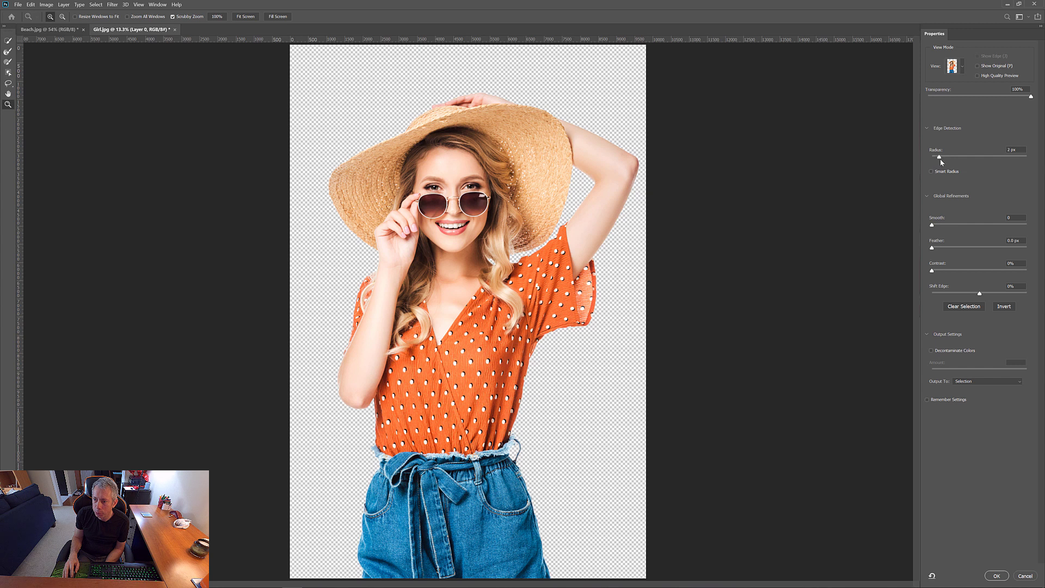
key(m)
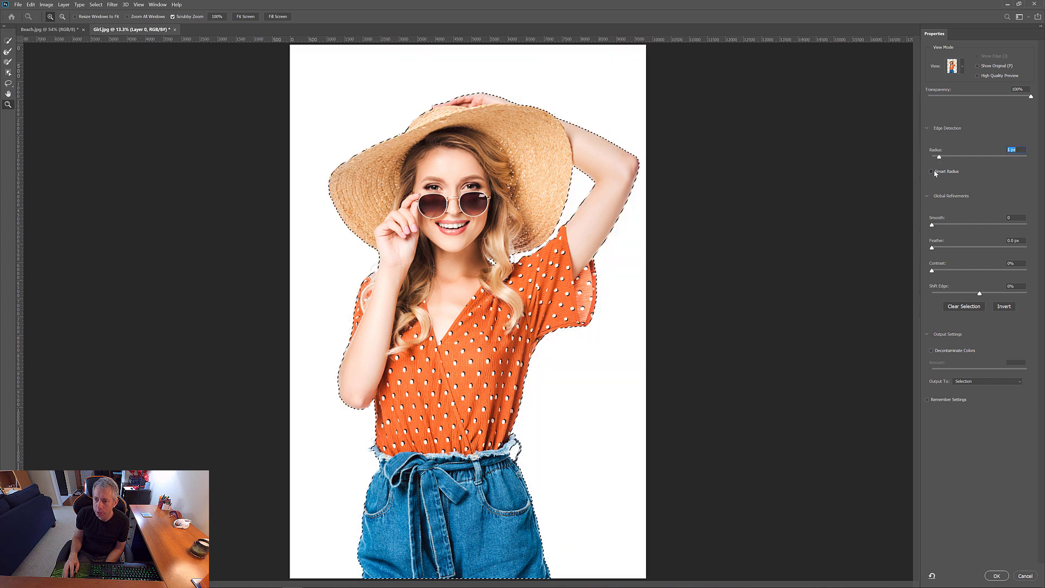
click(944, 172)
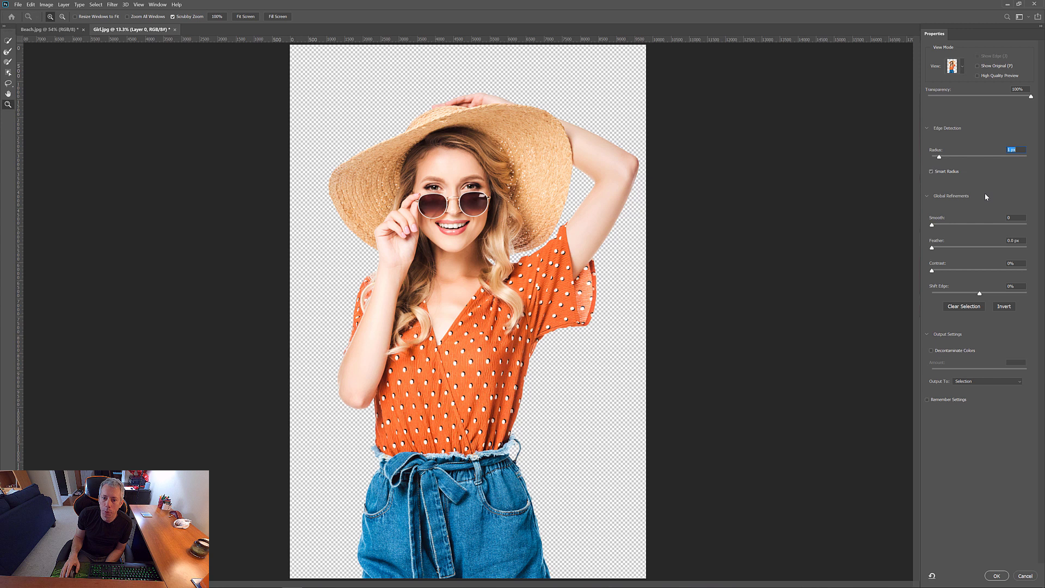
click(943, 172)
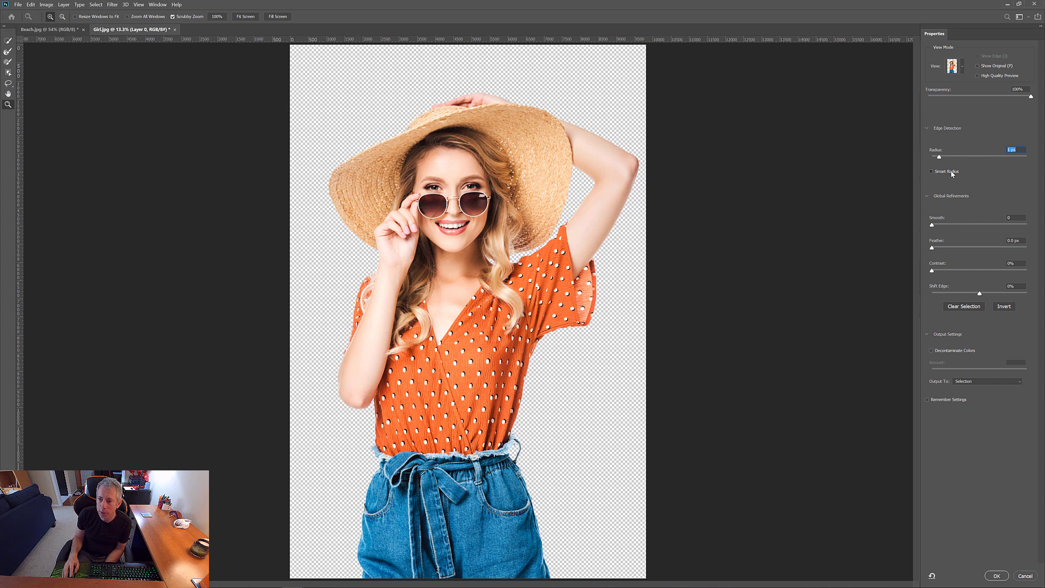
click(946, 172)
Set Feather to 2.0 px and Smooth to 3, and choose New Layer with Layer Mask as the output
click(942, 248)
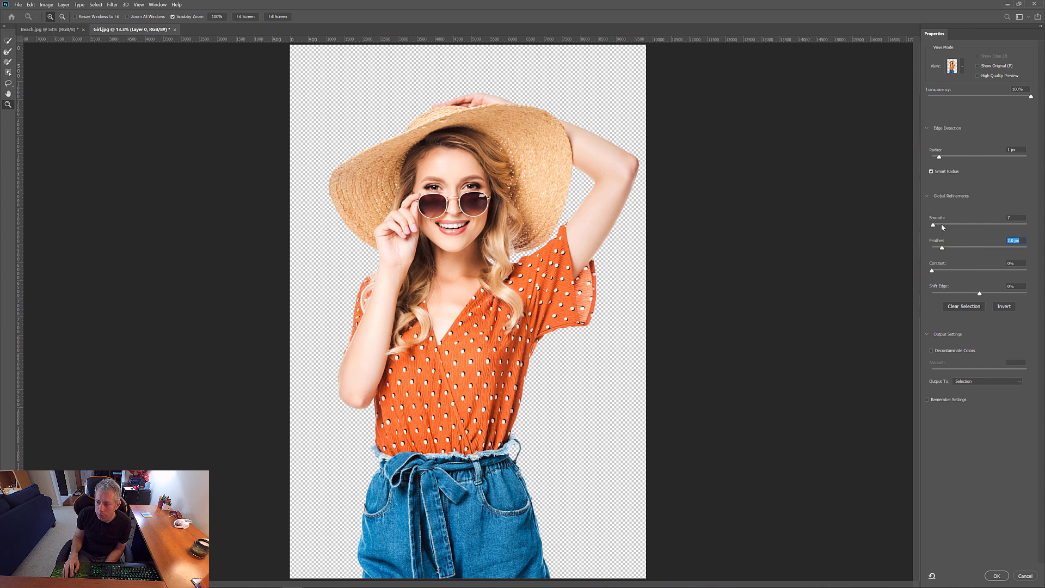
click(934, 225)
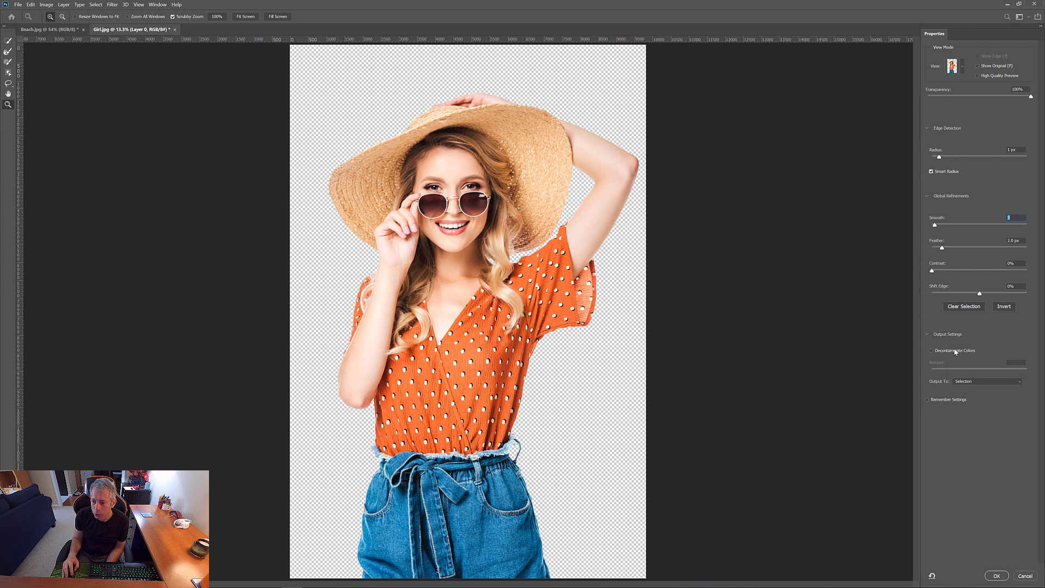
click(968, 382)
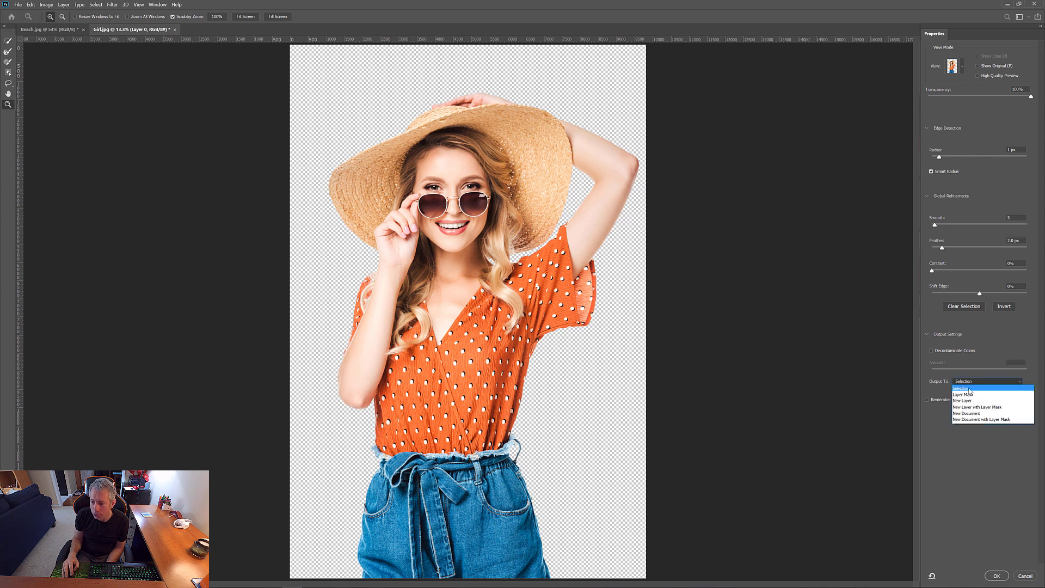
click(998, 408)
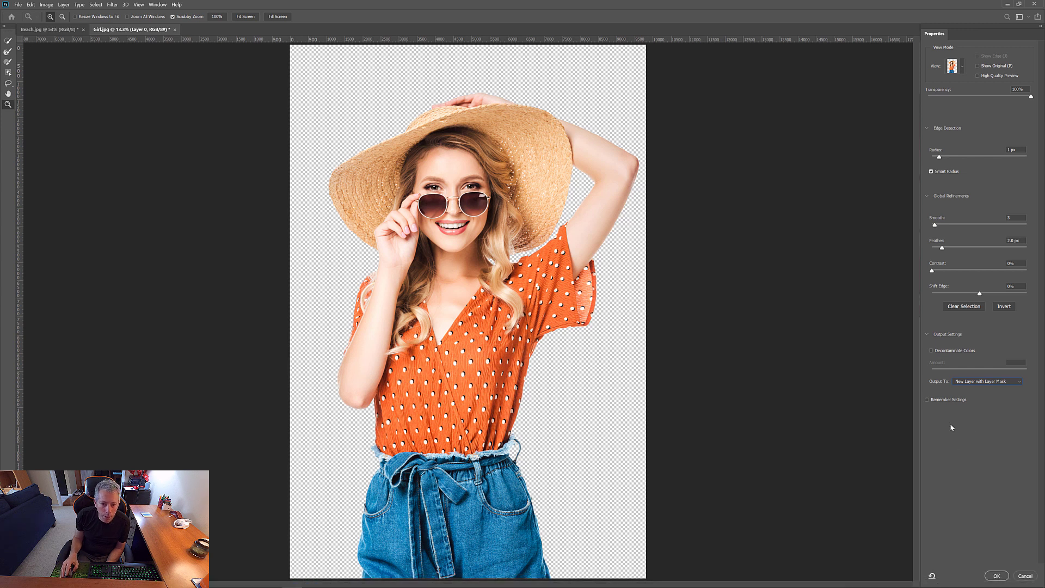
Inspect the cutout's edges from the hat to the waist, and apply the Select and Mask refinement
click(451, 103)
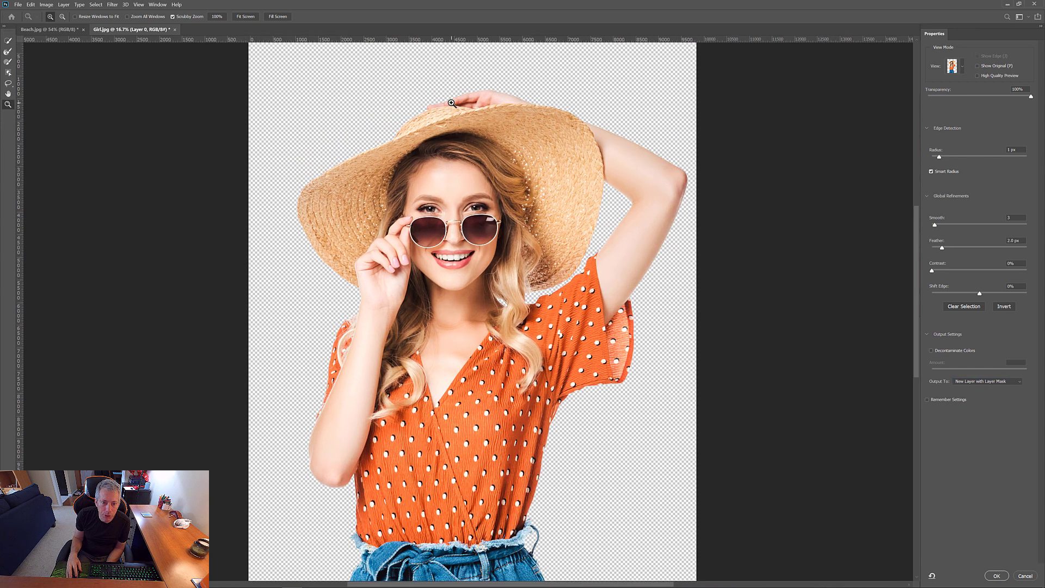
click(451, 103)
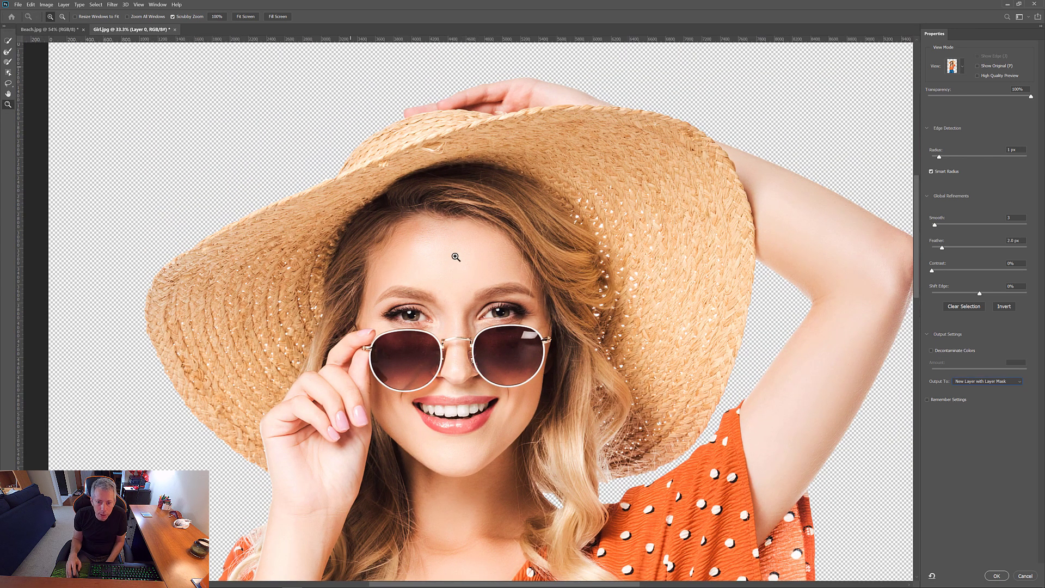
drag(251, 451, 252, 216)
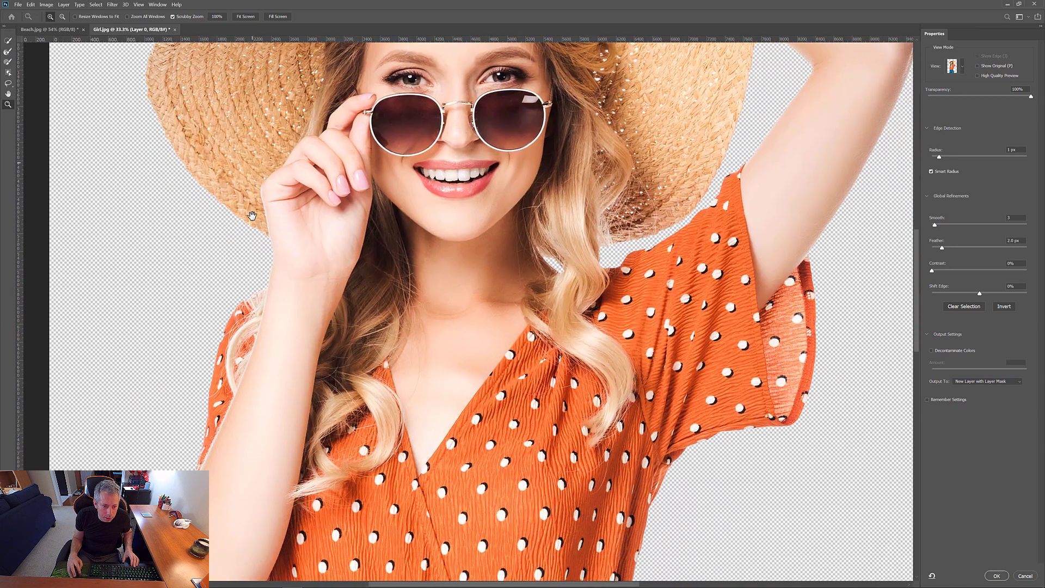
drag(693, 257, 614, 364)
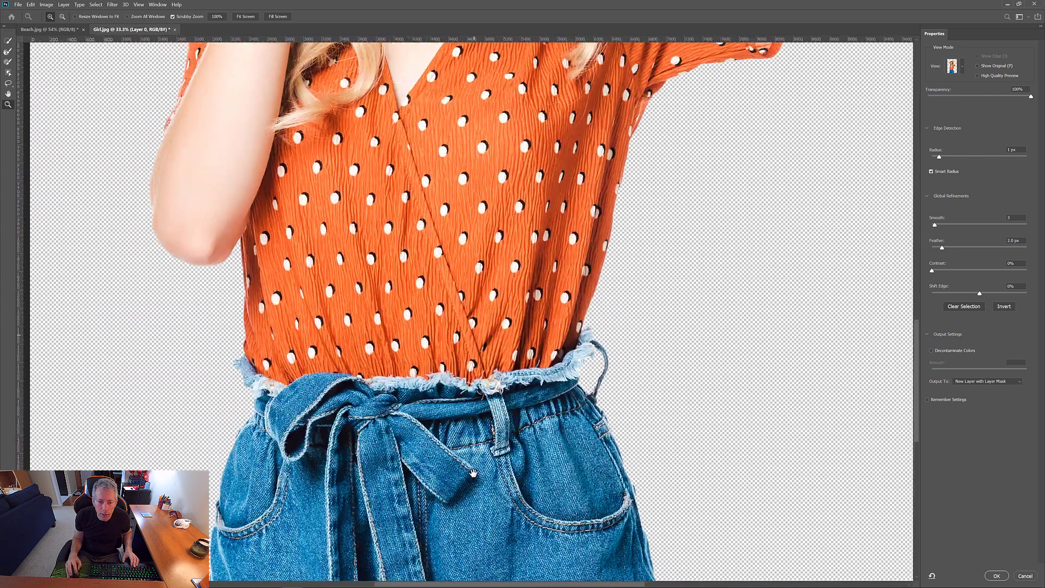
drag(474, 472, 477, 500)
drag(605, 227, 525, 291)
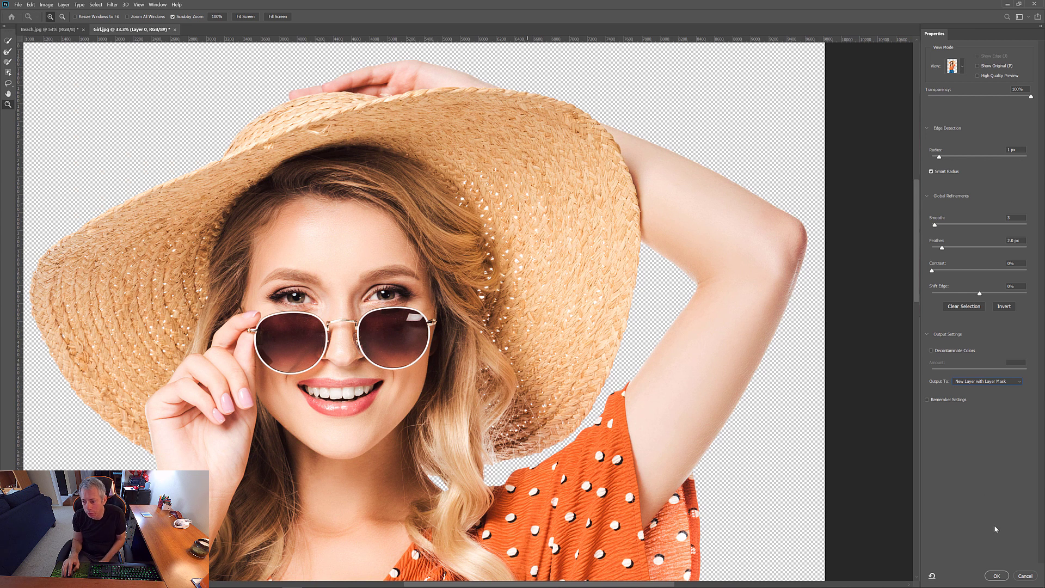
click(995, 575)
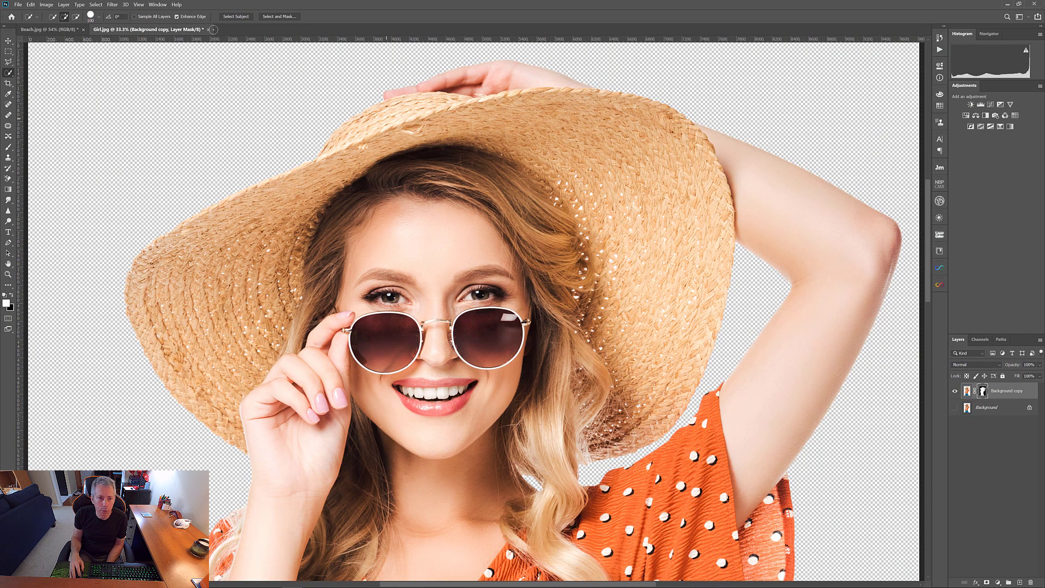
Copy the masked layer of the woman from Girl.jpg into the Beach.jpg document
click(8, 273)
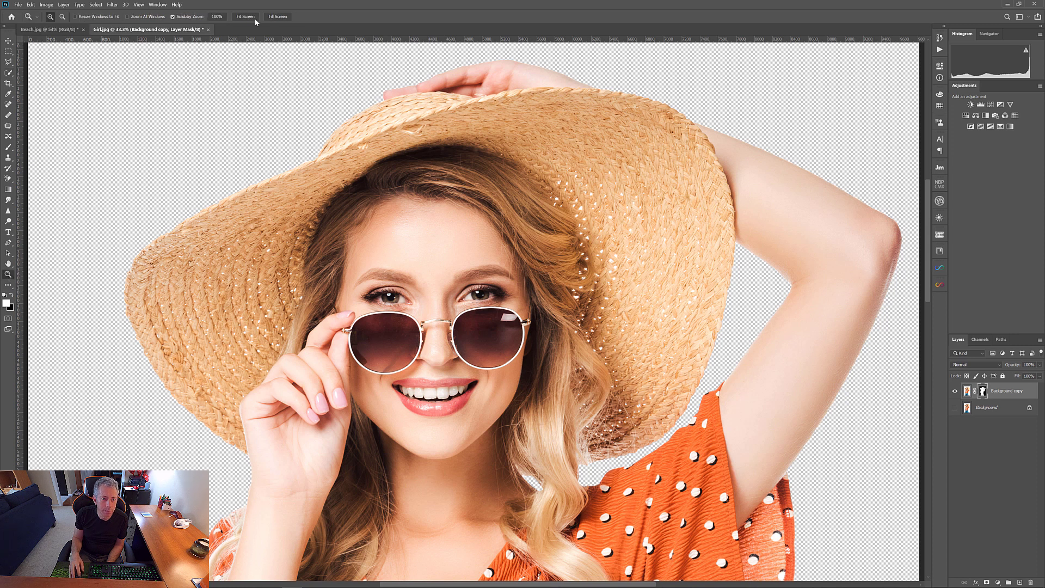
click(246, 16)
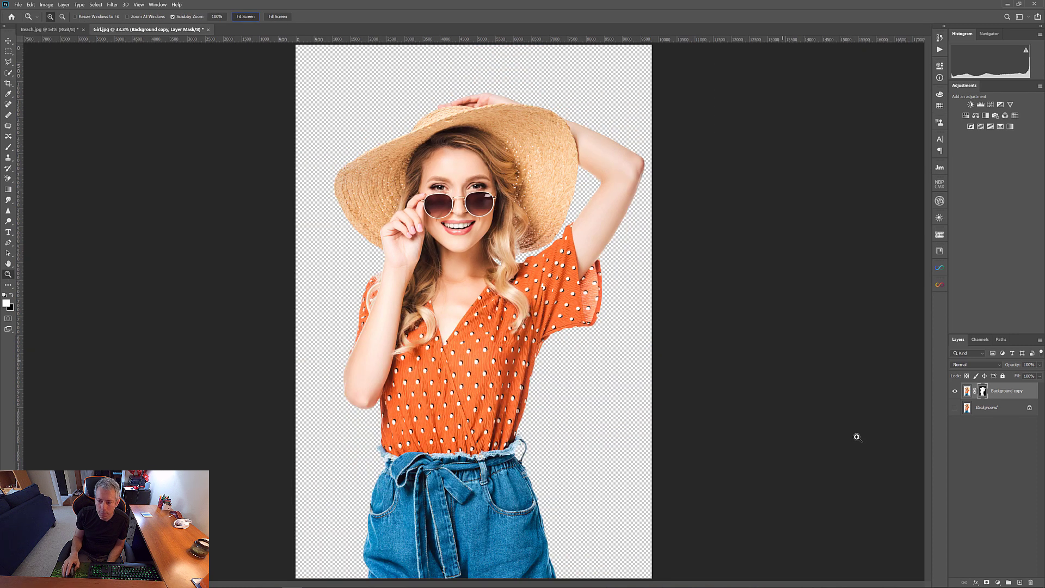
click(967, 392)
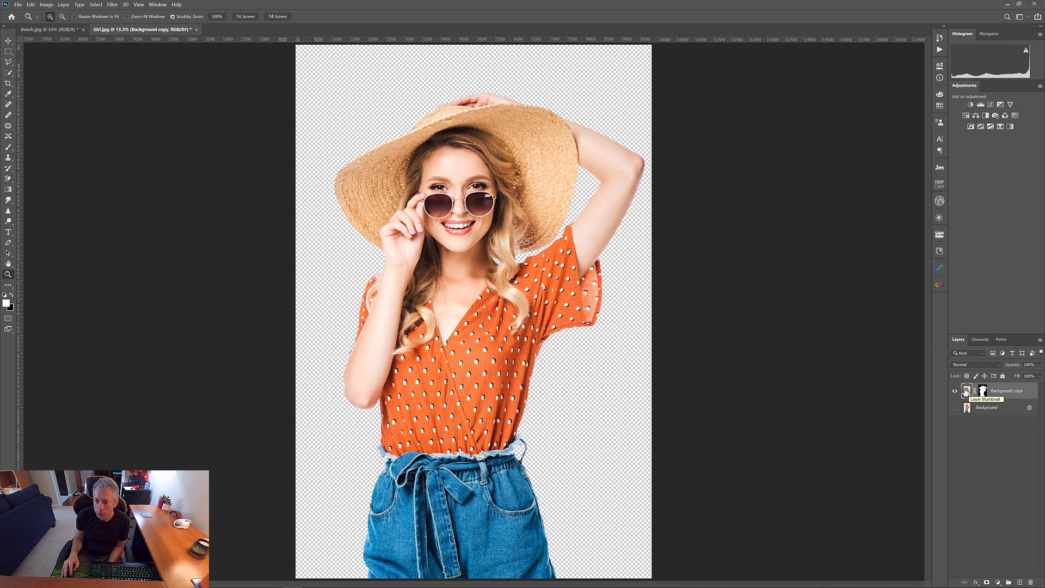
drag(968, 389, 476, 353)
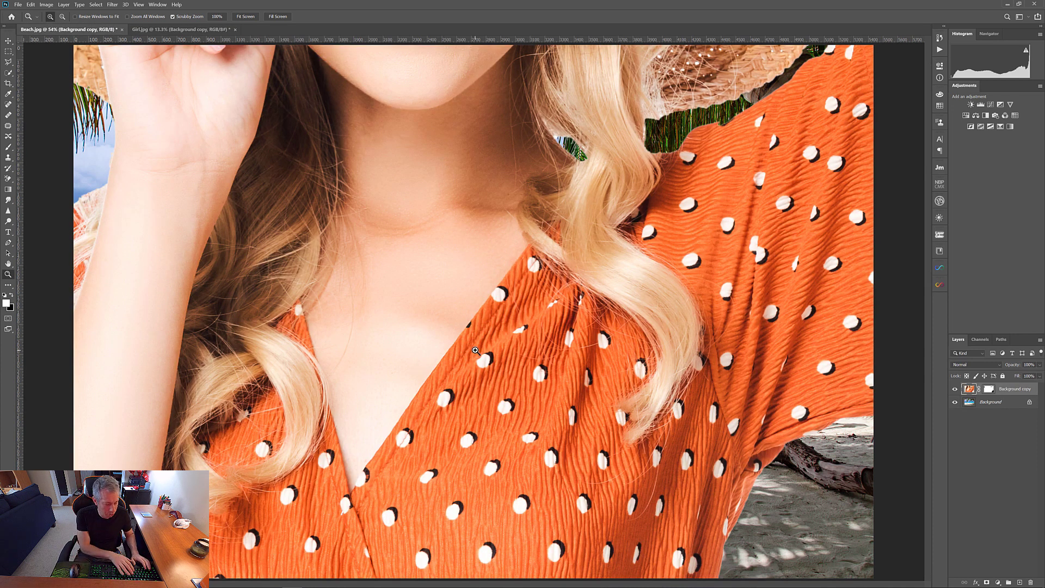
Scale the woman's layer down to about 25% with Free Transform and place her in the middle of the beach photo
key(ctrl+t)
key(ctrl+0)
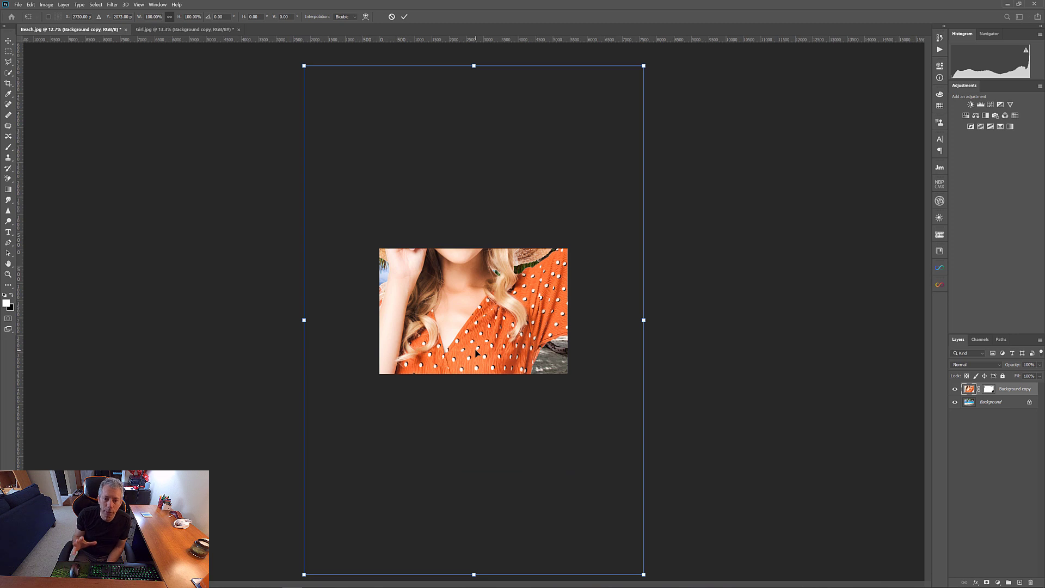
drag(643, 65, 523, 245)
drag(302, 562, 423, 366)
key(Return)
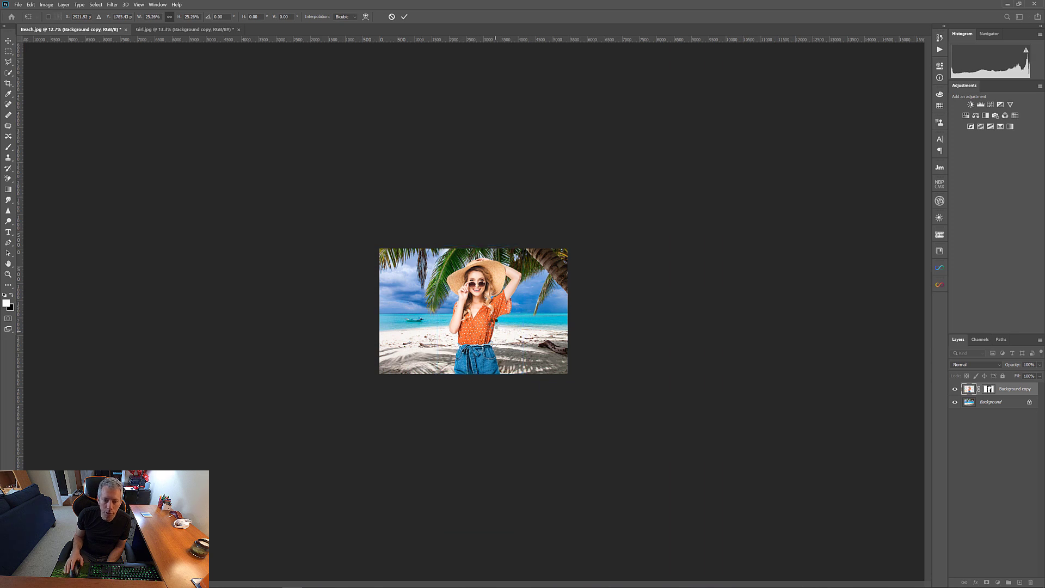
Target the woman's layer mask and set up the Brush tool with a black foreground and the Normal blend mode
key(z)
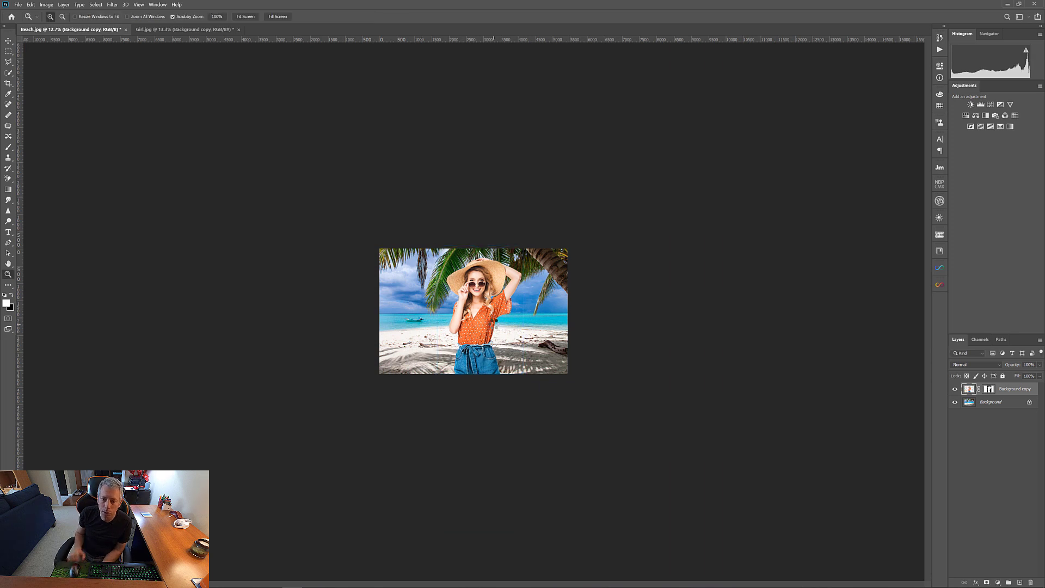
click(276, 16)
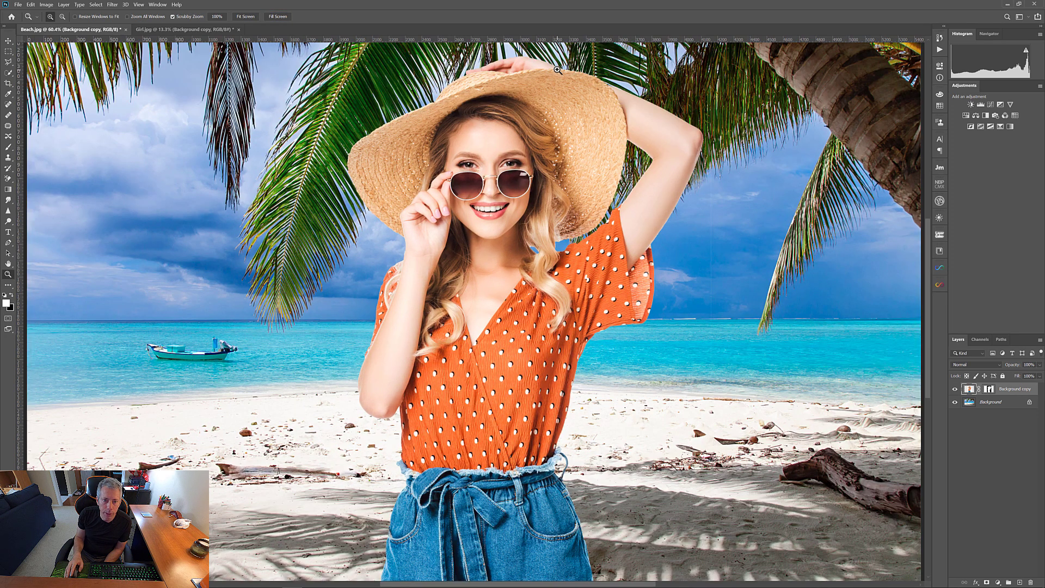
click(254, 16)
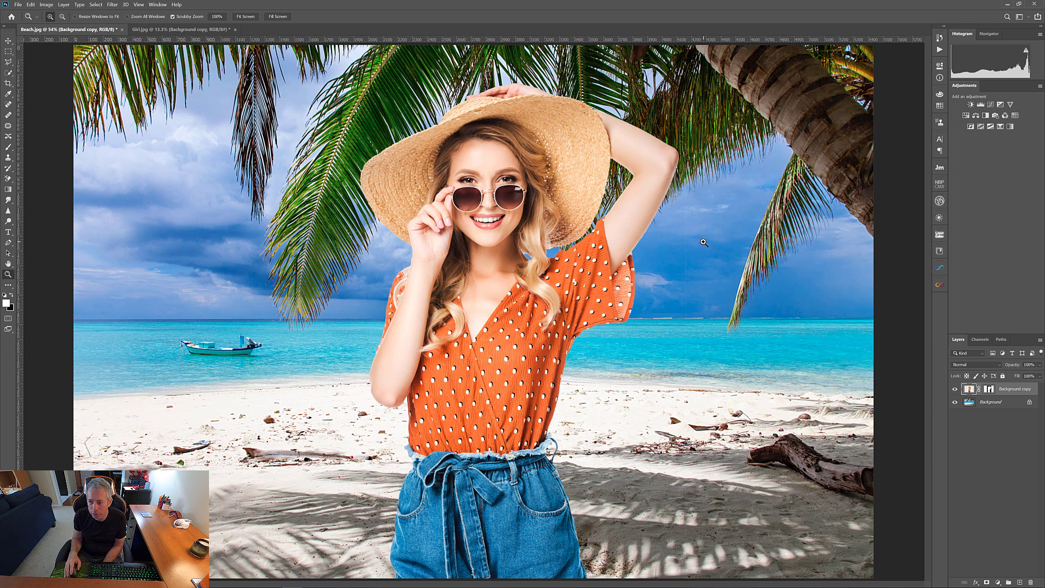
click(989, 389)
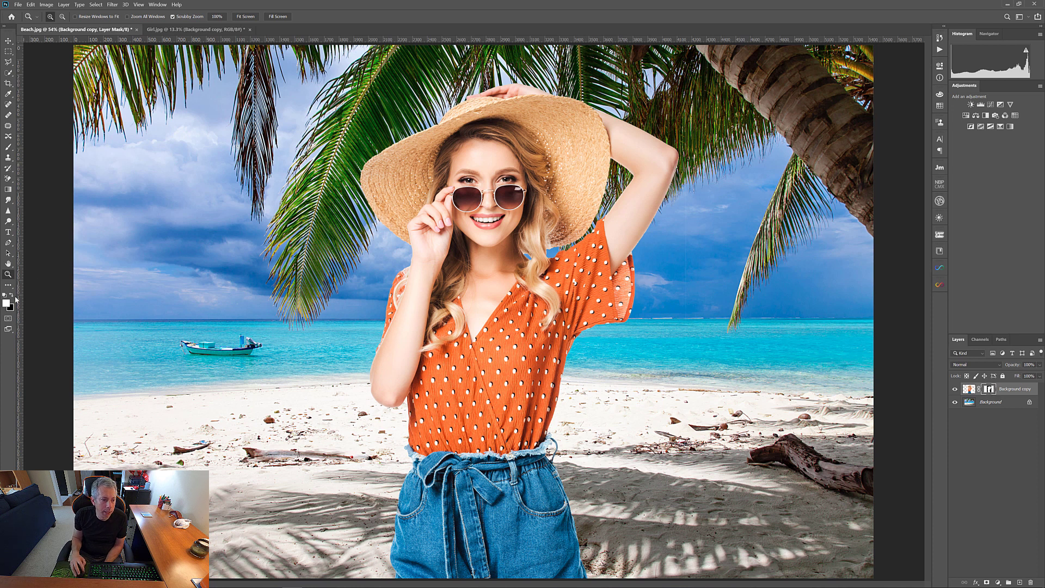
click(9, 148)
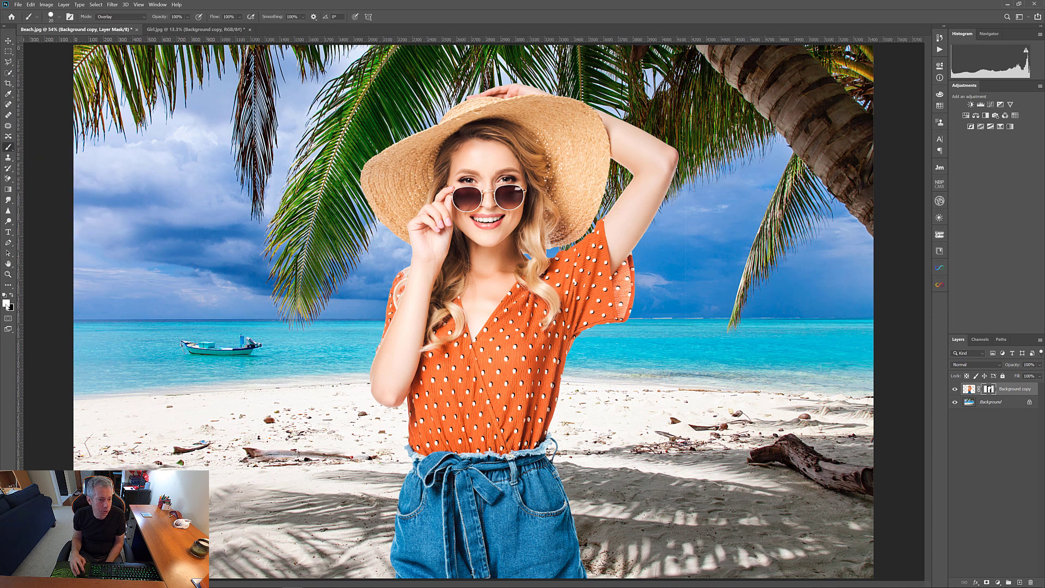
key(x)
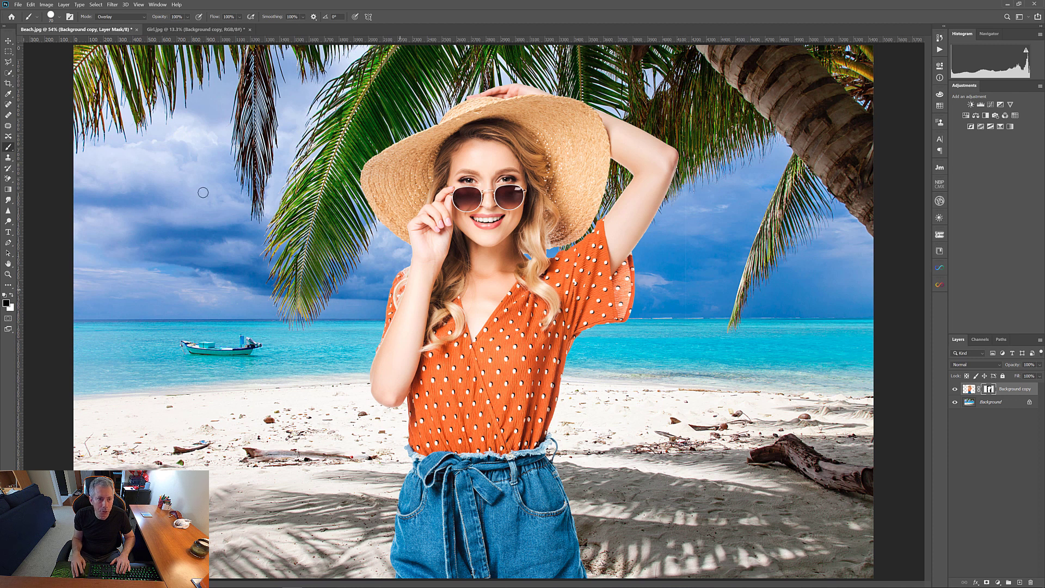
click(116, 17)
click(116, 24)
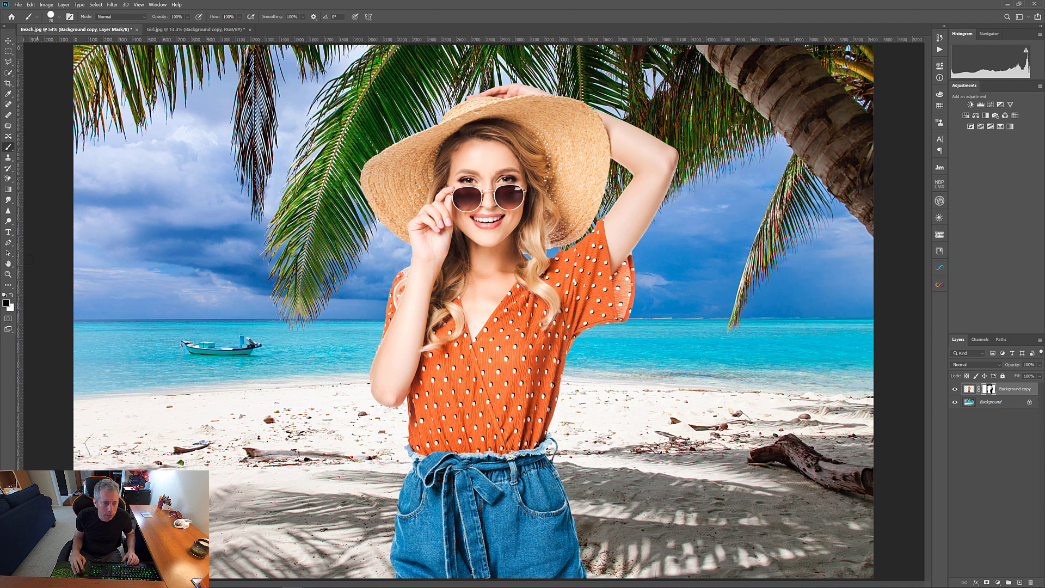
Target the woman's layer image and move it about 565 px to the right with the Move tool
click(969, 390)
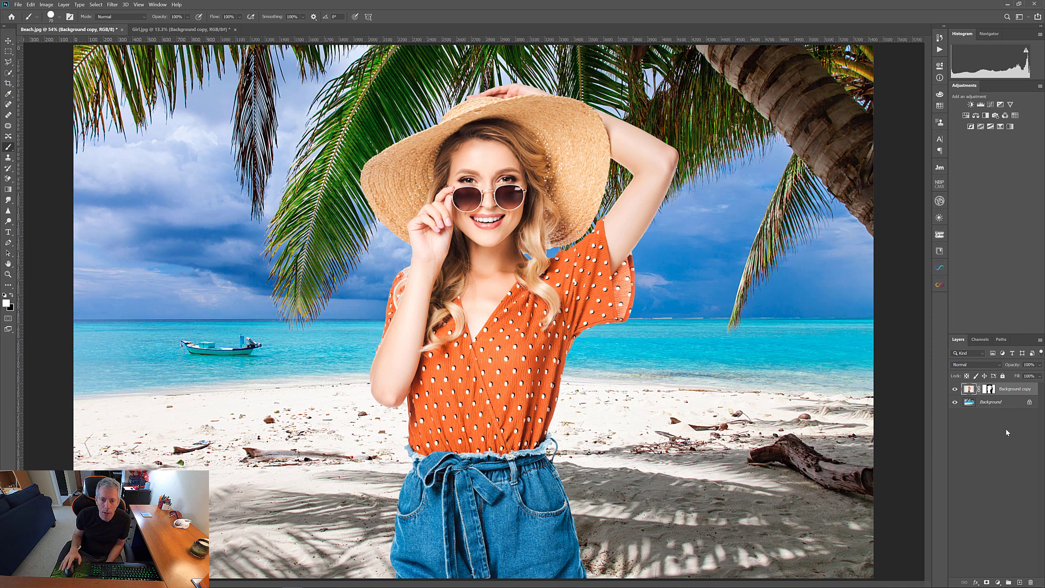
click(8, 41)
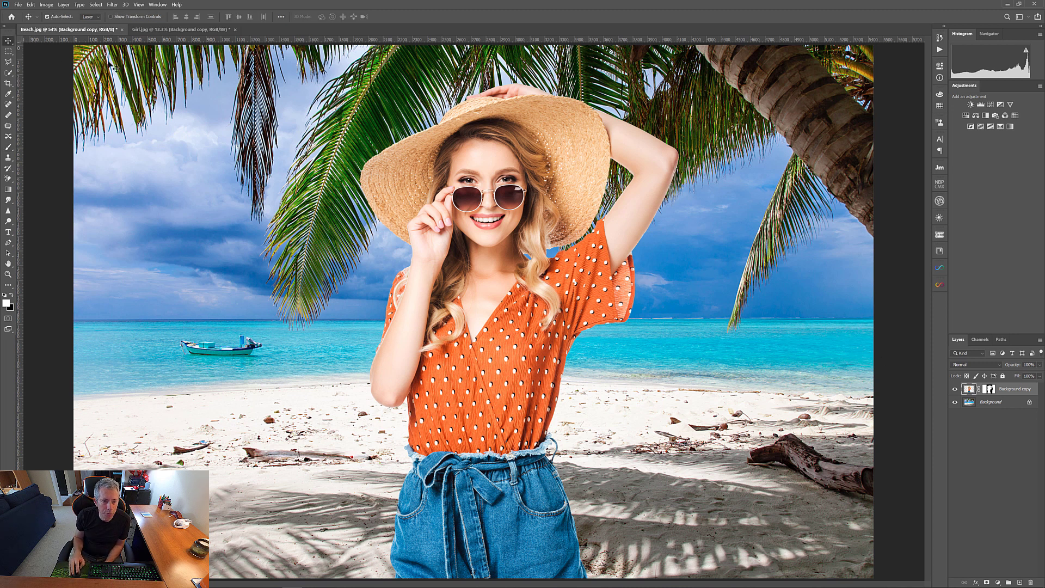
drag(468, 297, 553, 300)
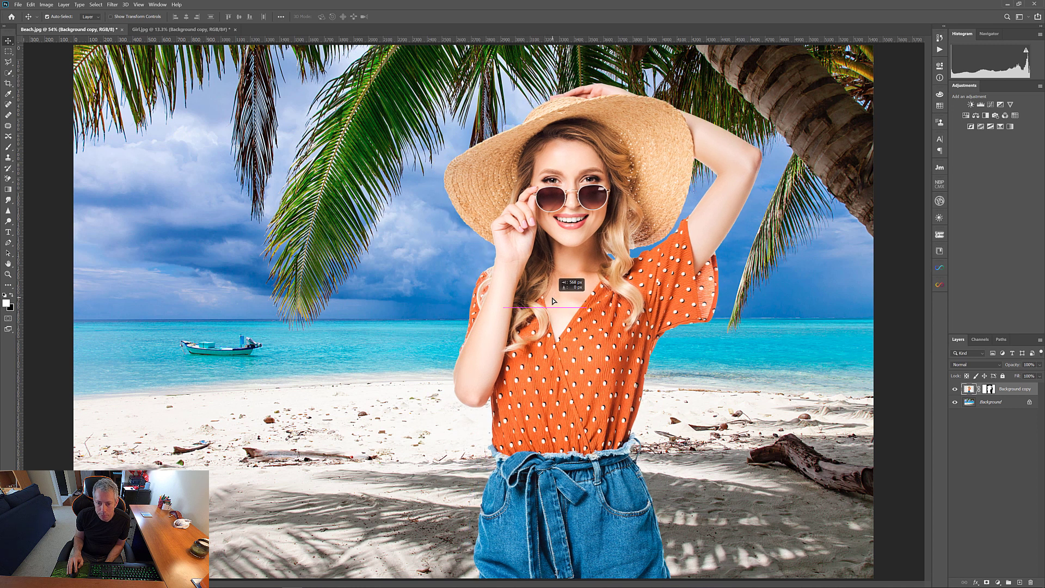
drag(552, 301, 553, 300)
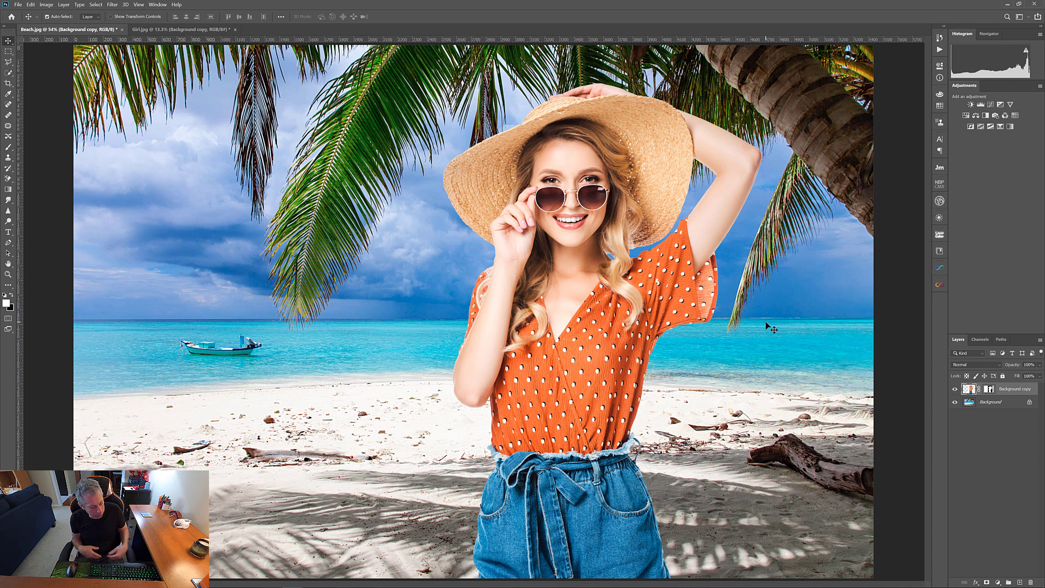
Scale the woman's layer to about 92% with Free Transform and move her slightly to the right
key(ctrl)
key(ctrl+t)
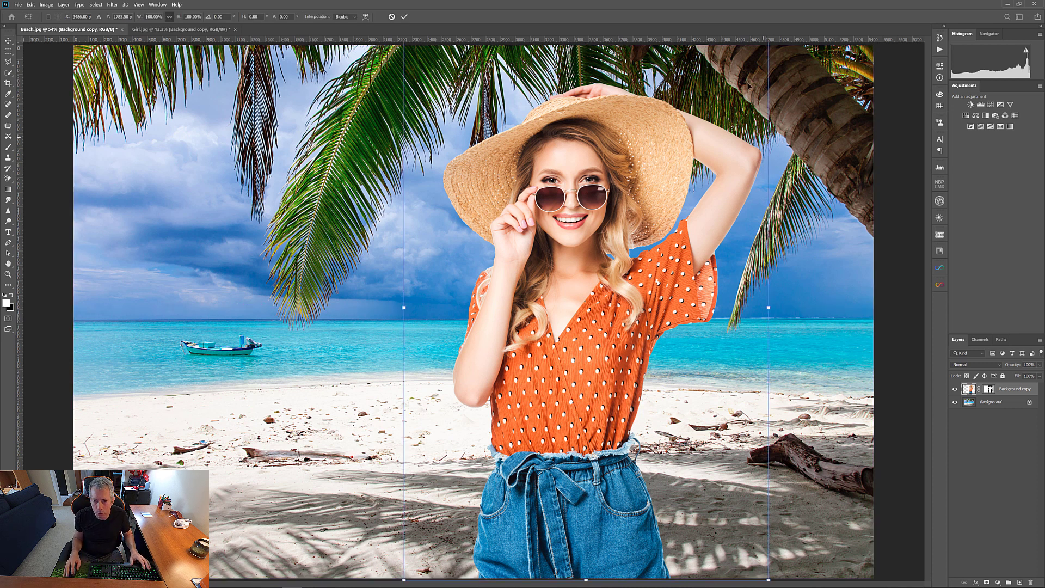
key(ctrl+0)
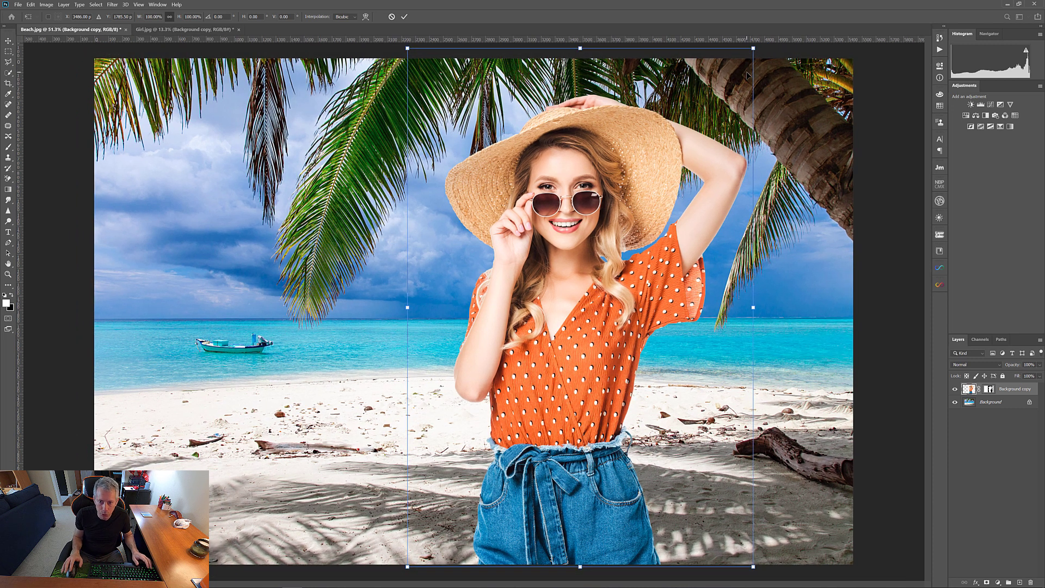
drag(753, 47, 727, 89)
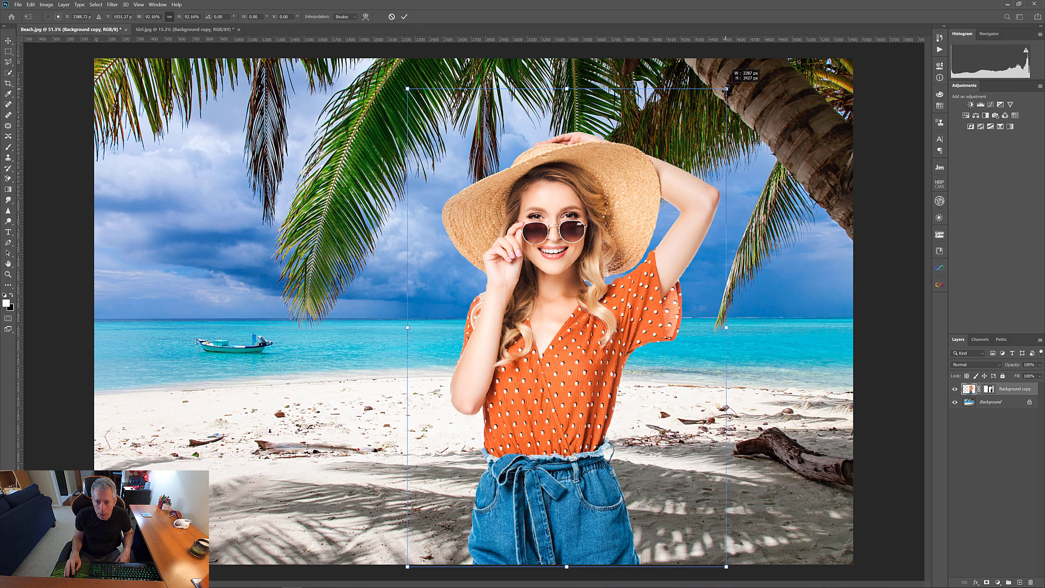
key(Return)
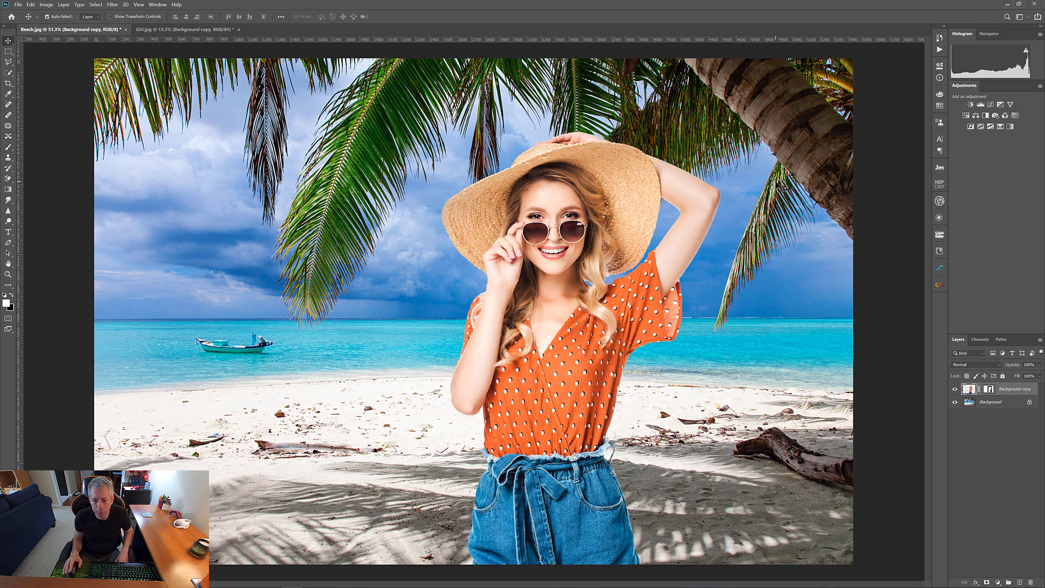
mouse_move(560, 327)
mouse_down()
mouse_move(578, 330)
mouse_move(566, 331)
mouse_up()
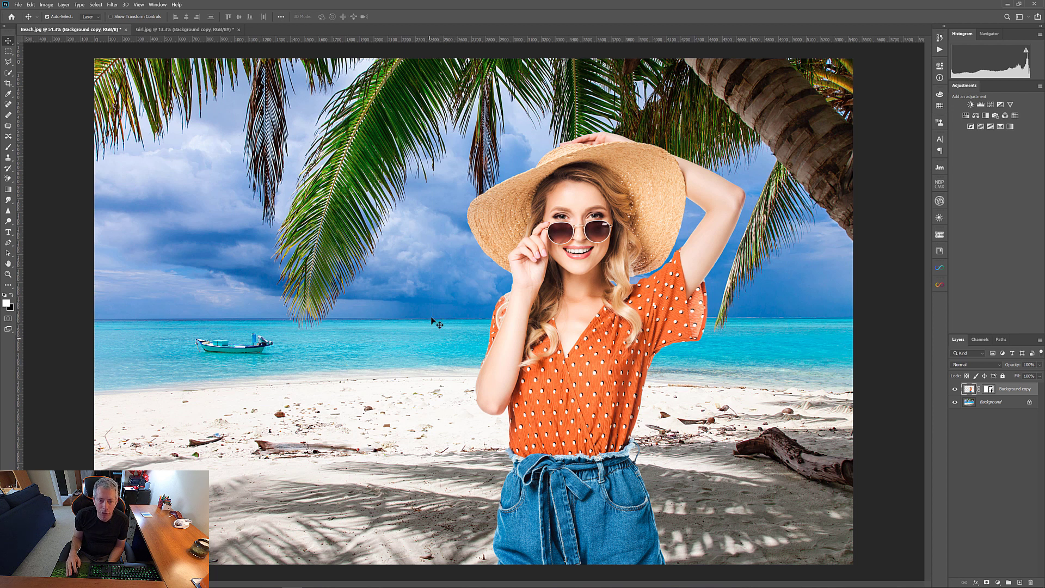
click(990, 389)
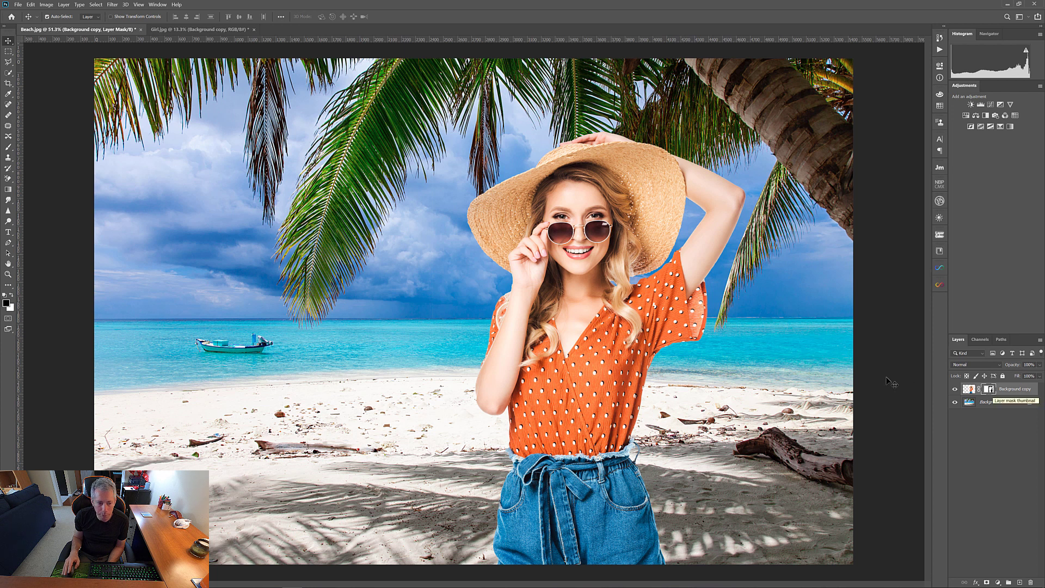
key(b)
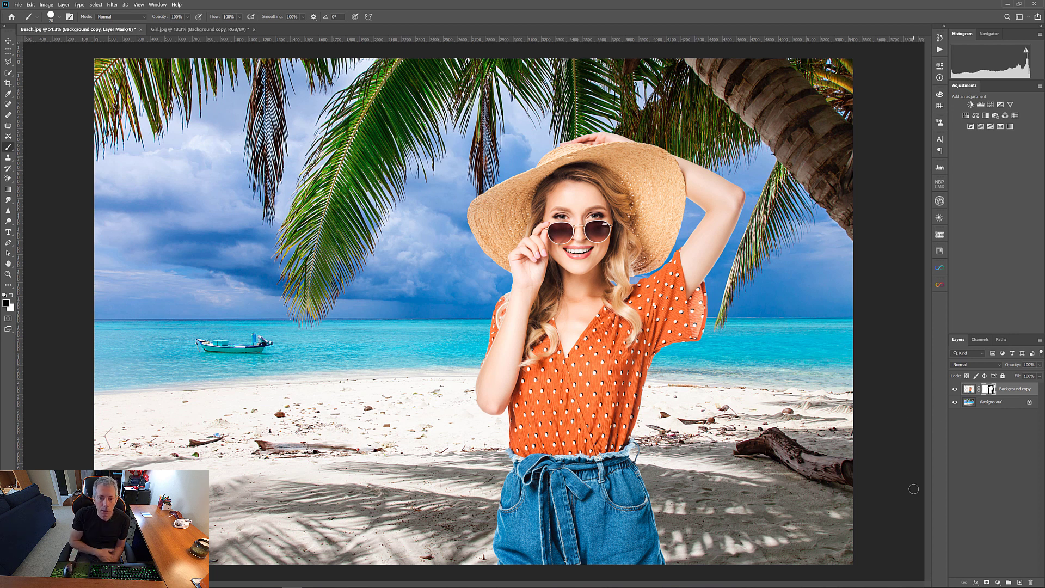
click(968, 388)
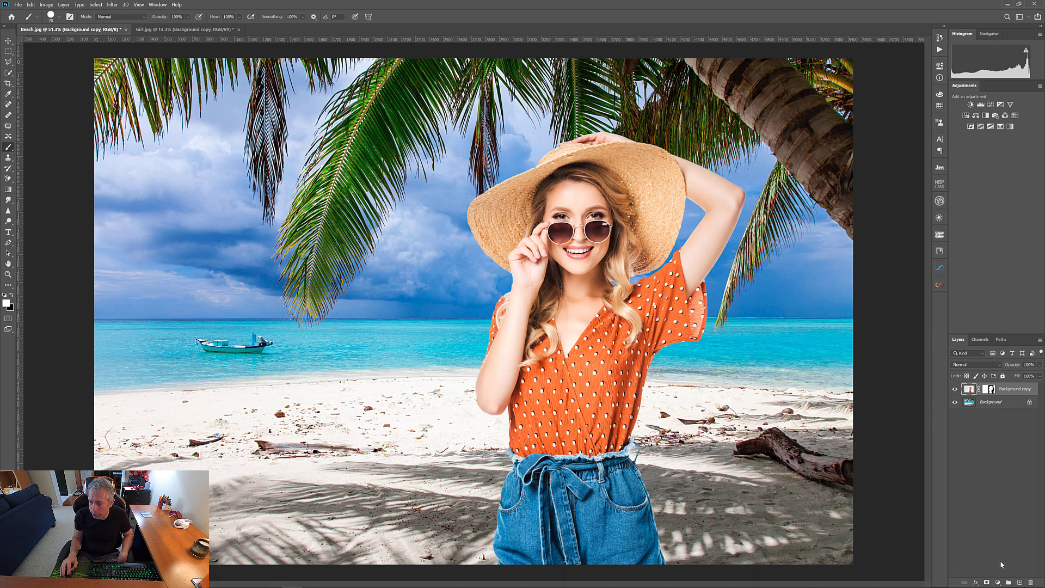
Add a new layer on top, fill it with 50% Gray, and set its blend mode to Luminosity
click(1019, 582)
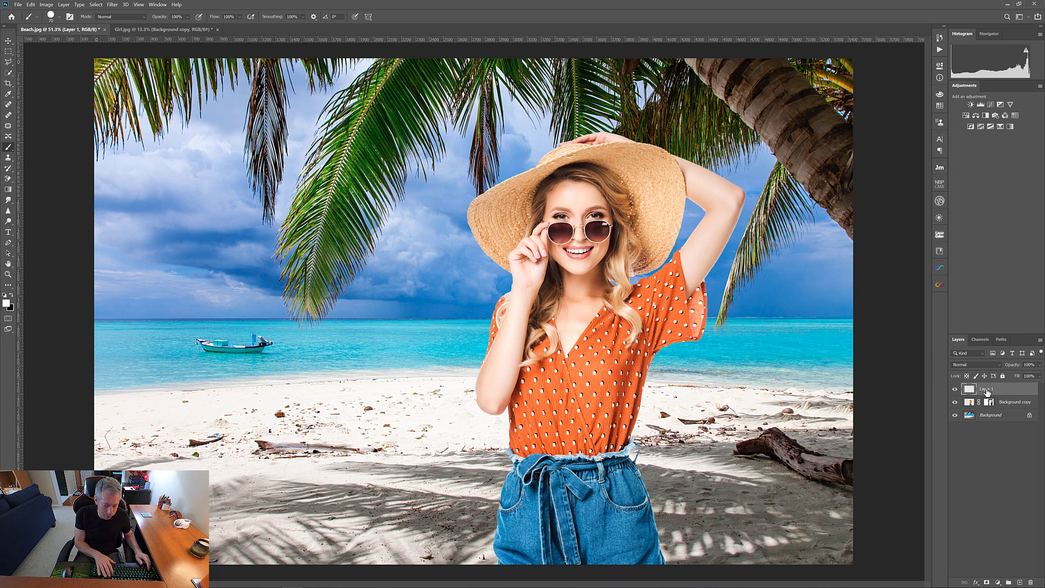
key(shift+F5)
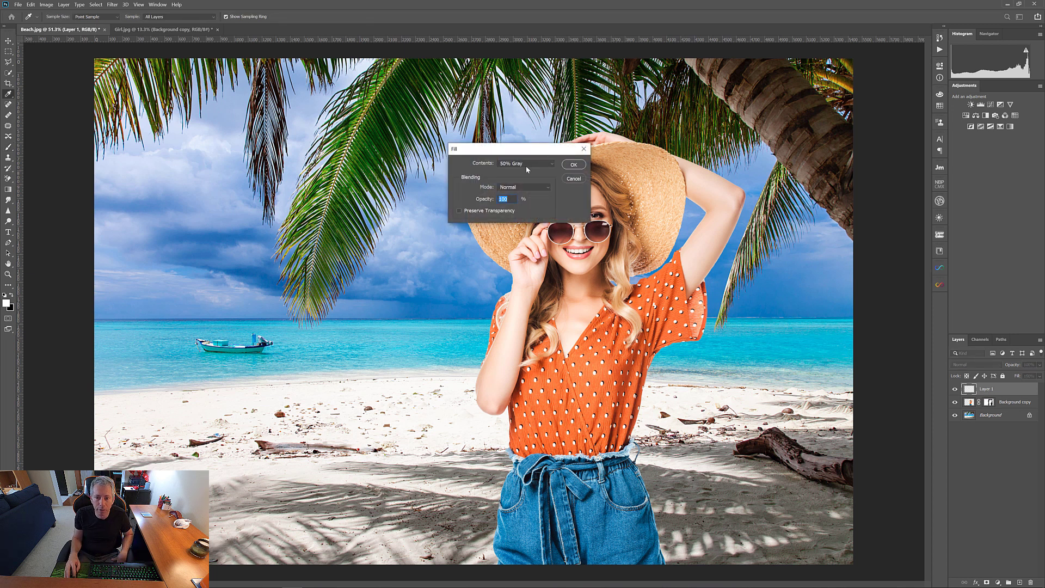
click(572, 165)
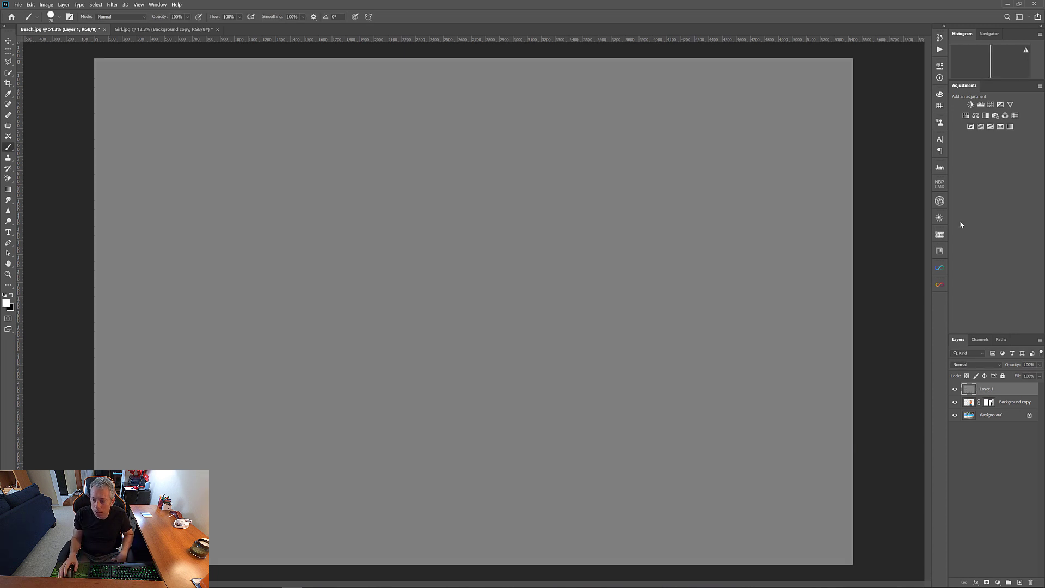
click(997, 365)
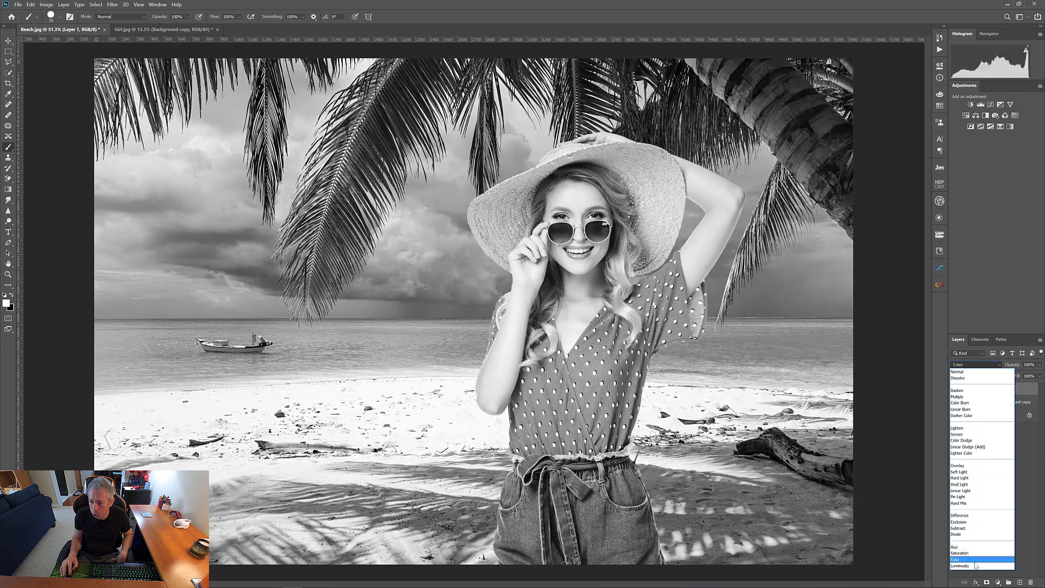
click(959, 566)
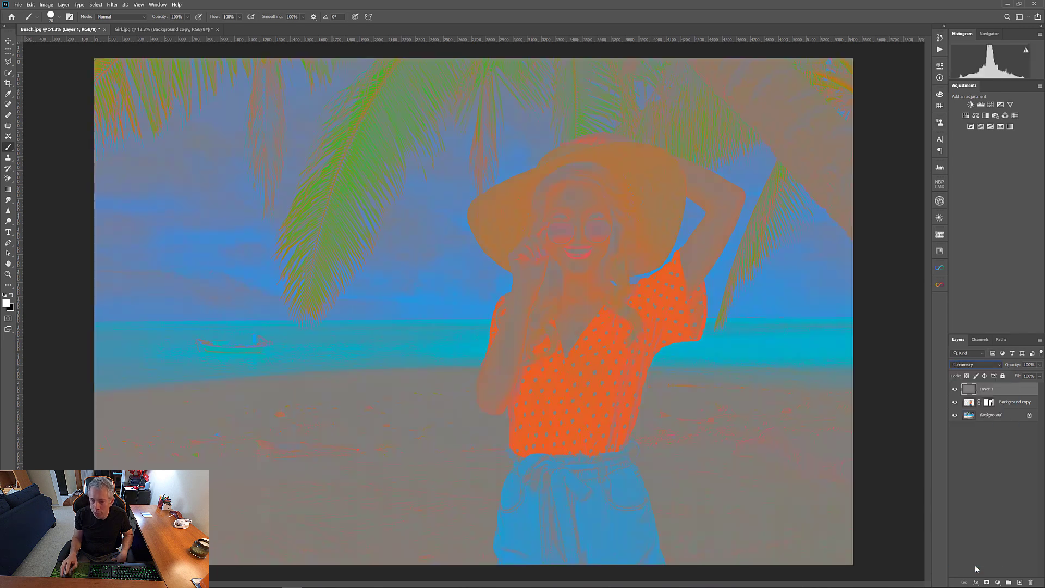
Add a Hue/Saturation adjustment layer above the gray layer with Saturation at +100, and deselect all layers
click(998, 581)
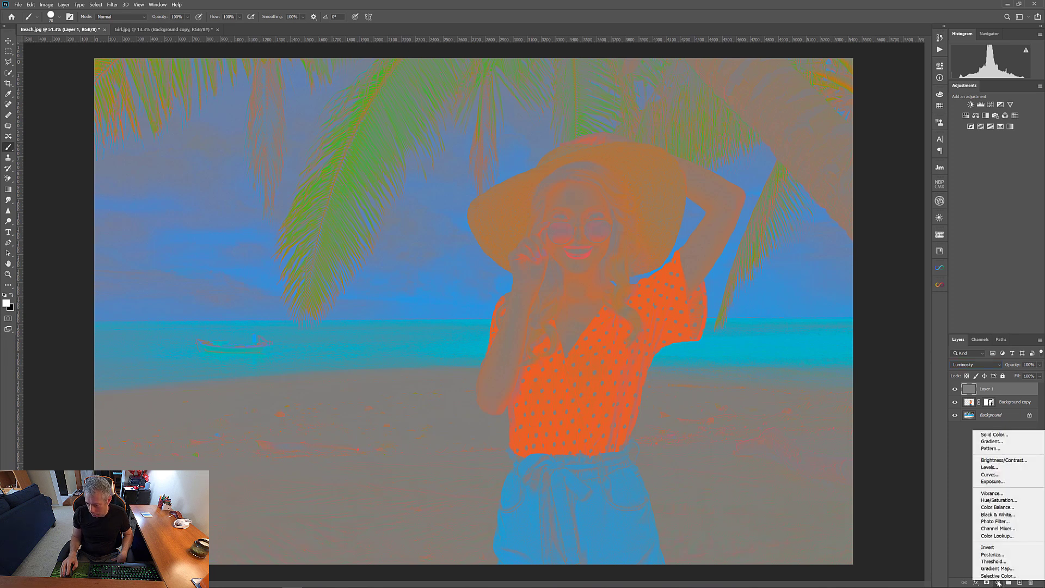
click(999, 500)
drag(879, 136, 961, 136)
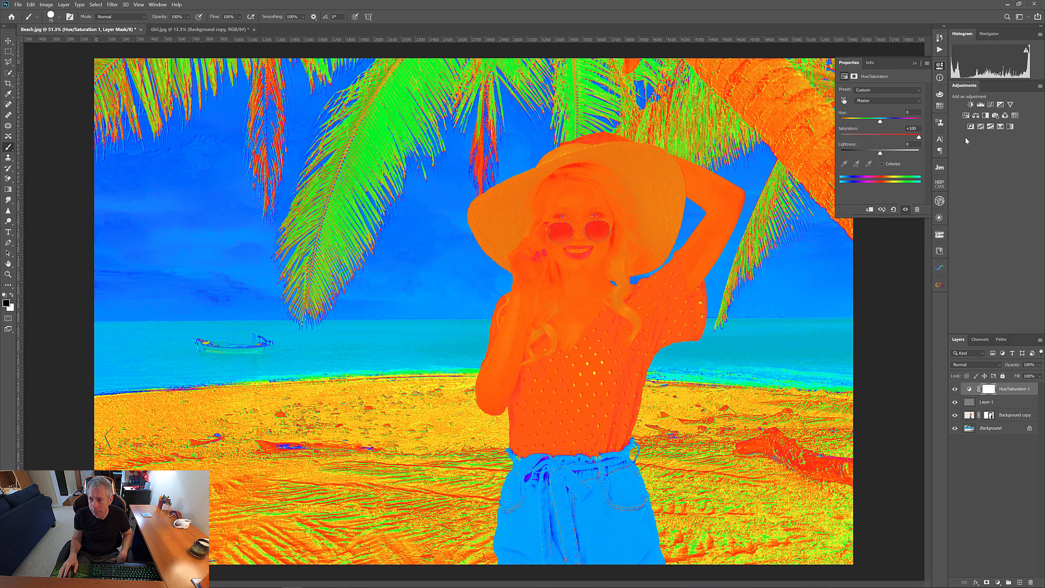
click(1006, 475)
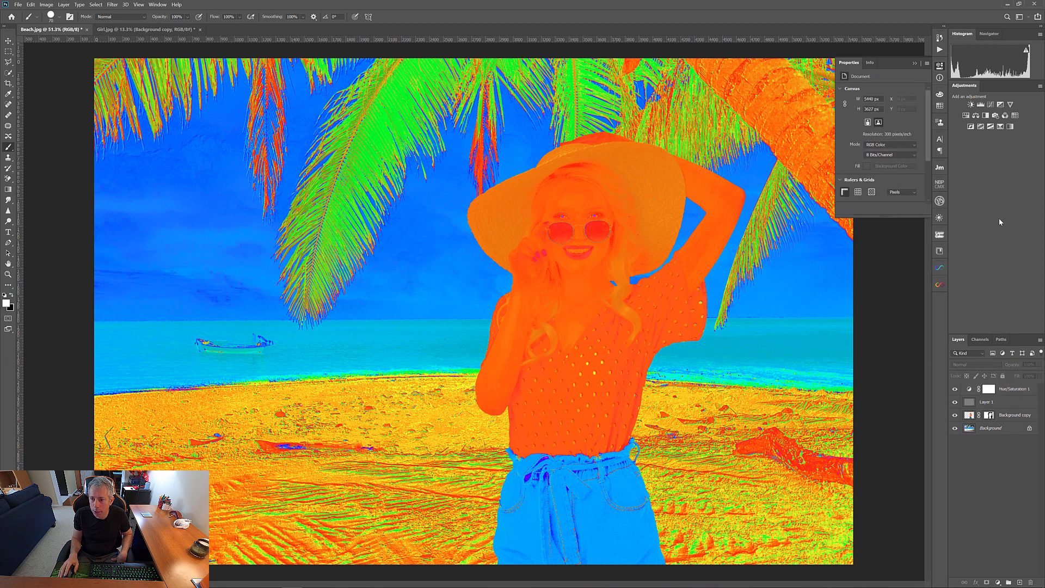
click(939, 68)
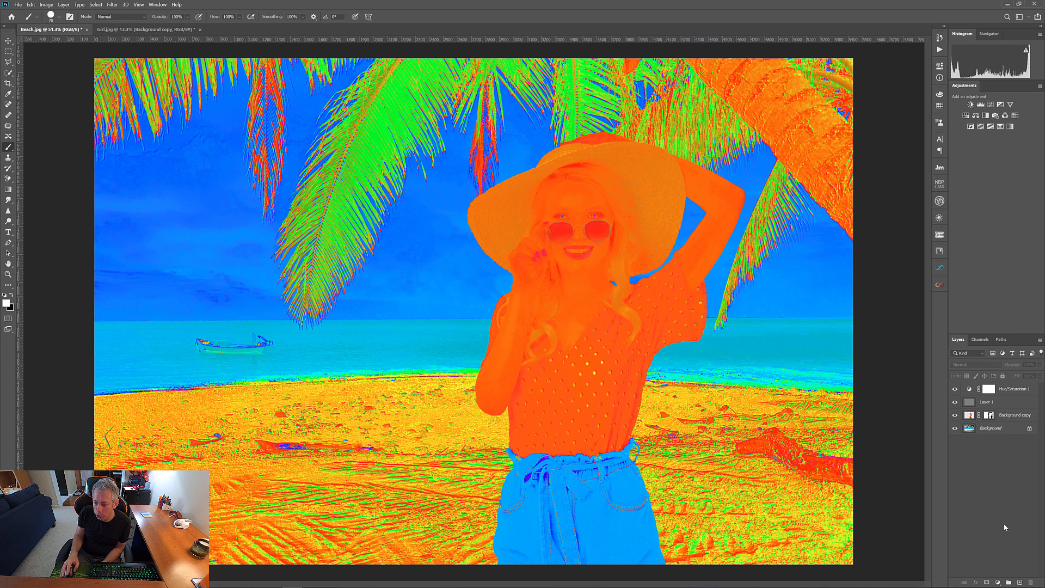
Add a Selective Color adjustment layer, place it directly above the woman's layer, and clip it to her
click(998, 581)
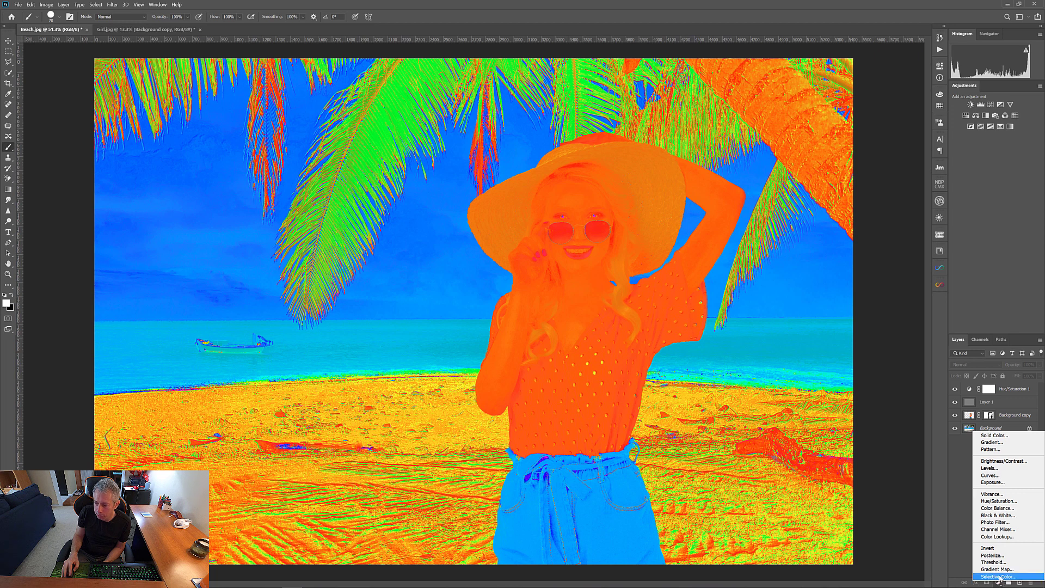
click(999, 576)
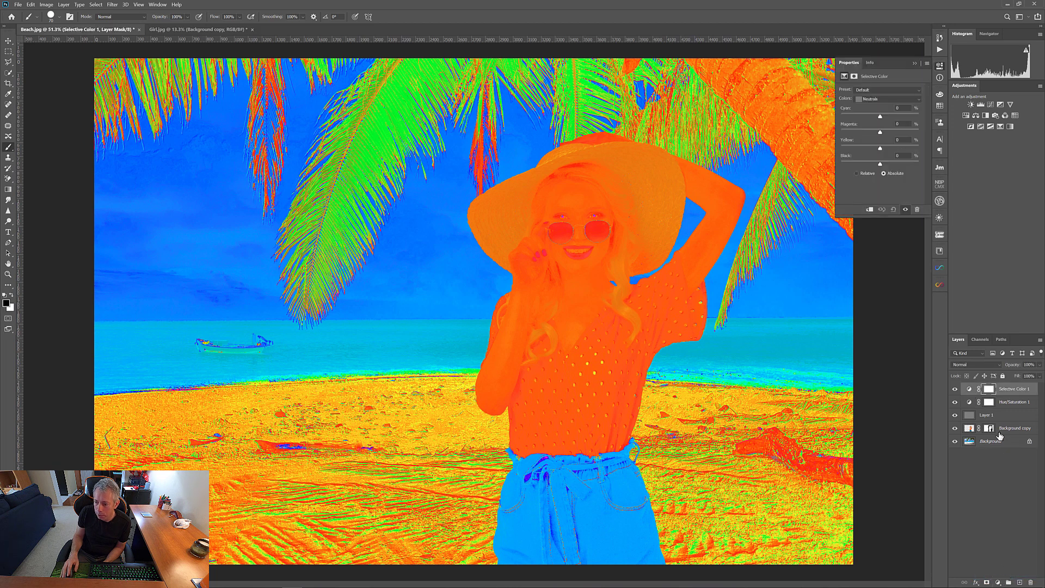
drag(971, 390, 972, 424)
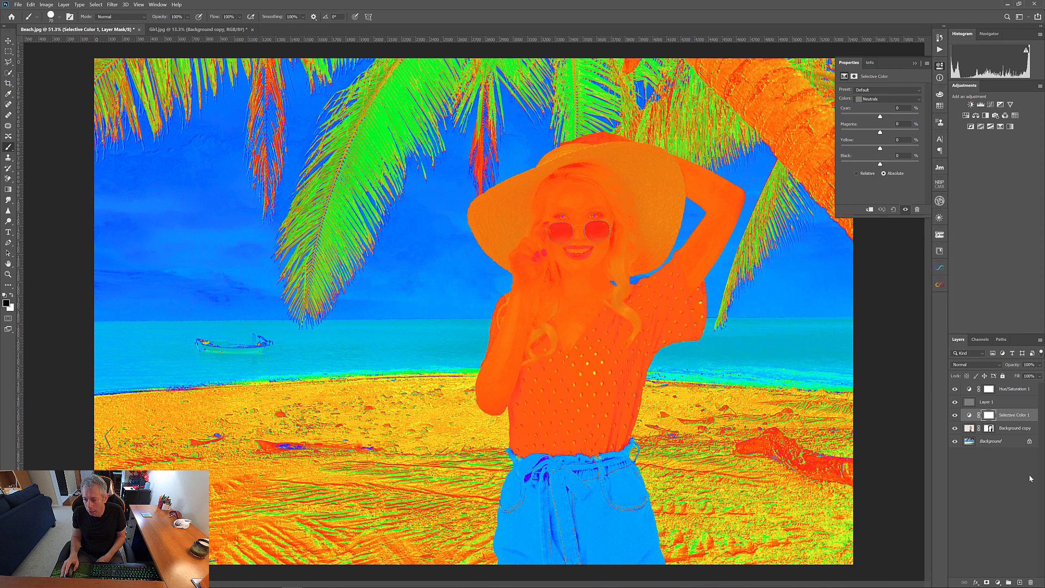
alt+click(974, 417)
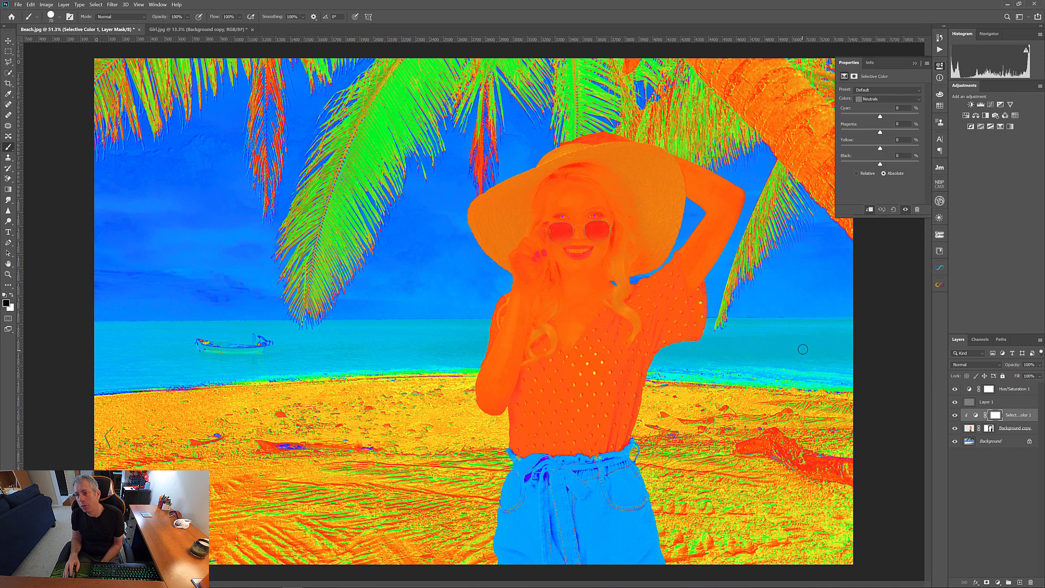
Set the Selective Color Neutrals to Cyan +19, Magenta +1 and Yellow +13 to match the woman's hues to the beach
click(896, 99)
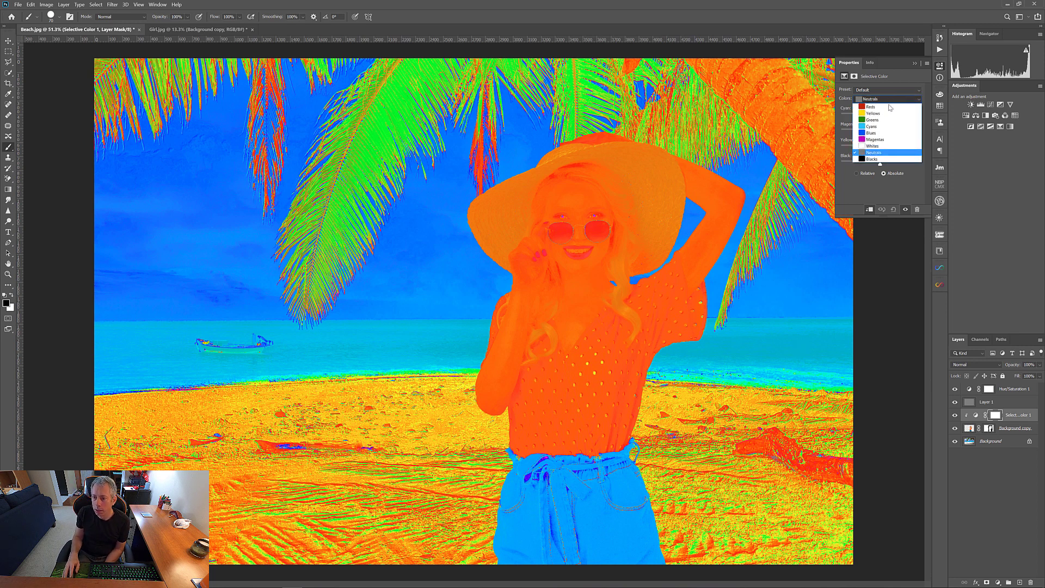
click(890, 107)
click(892, 99)
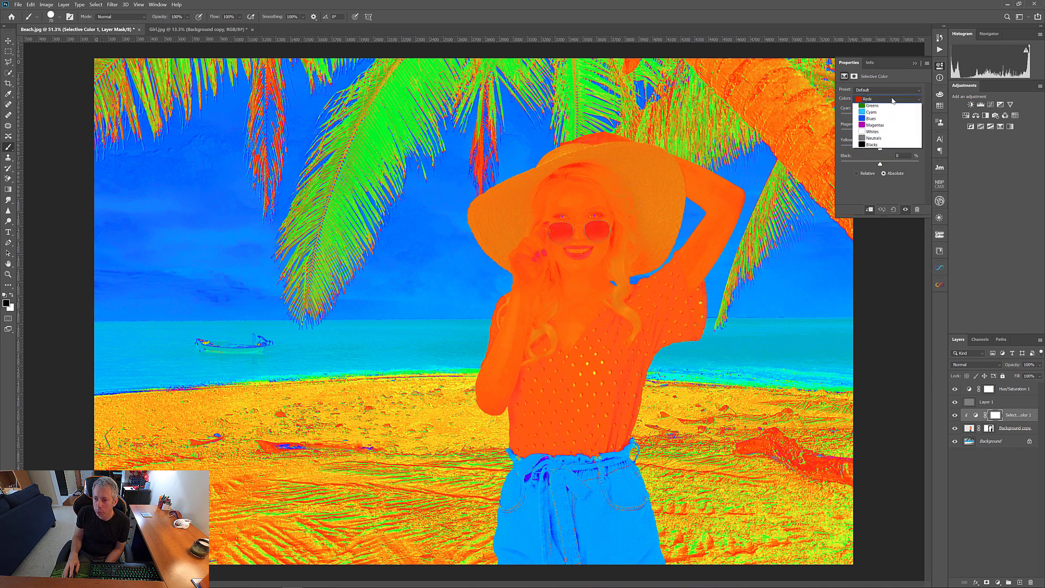
click(873, 137)
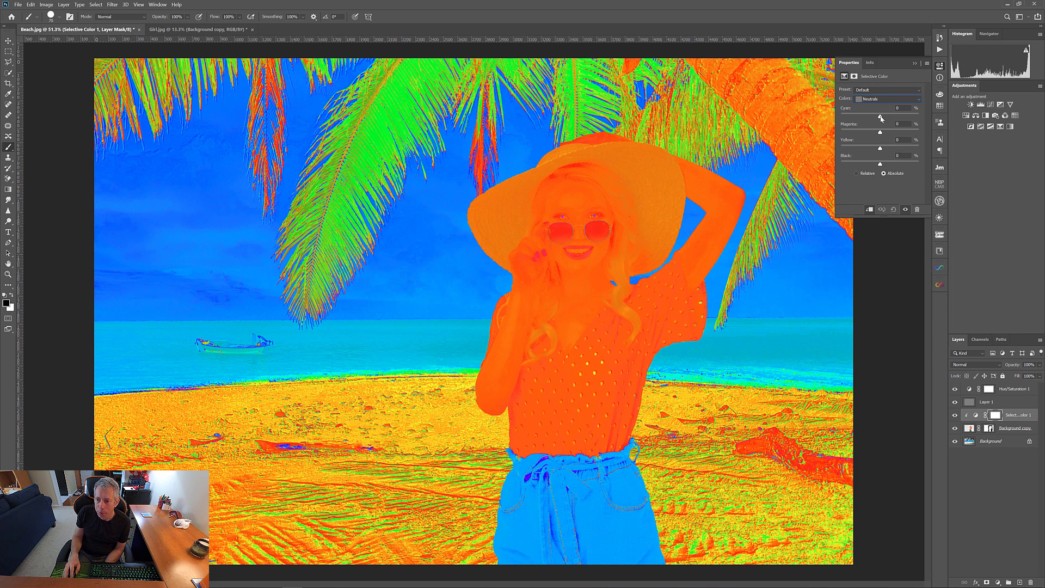
drag(882, 119, 888, 118)
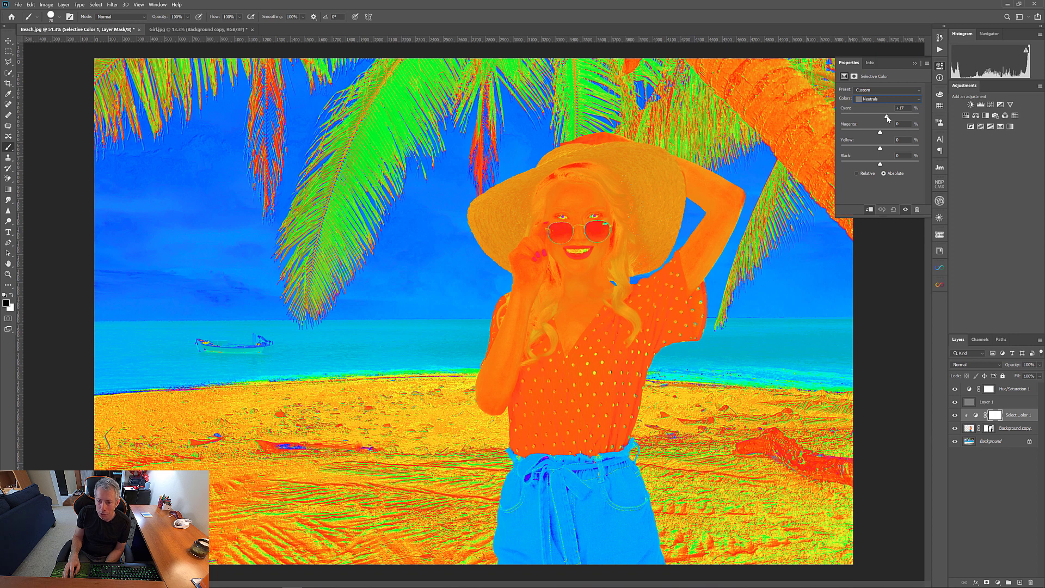
drag(888, 118, 888, 119)
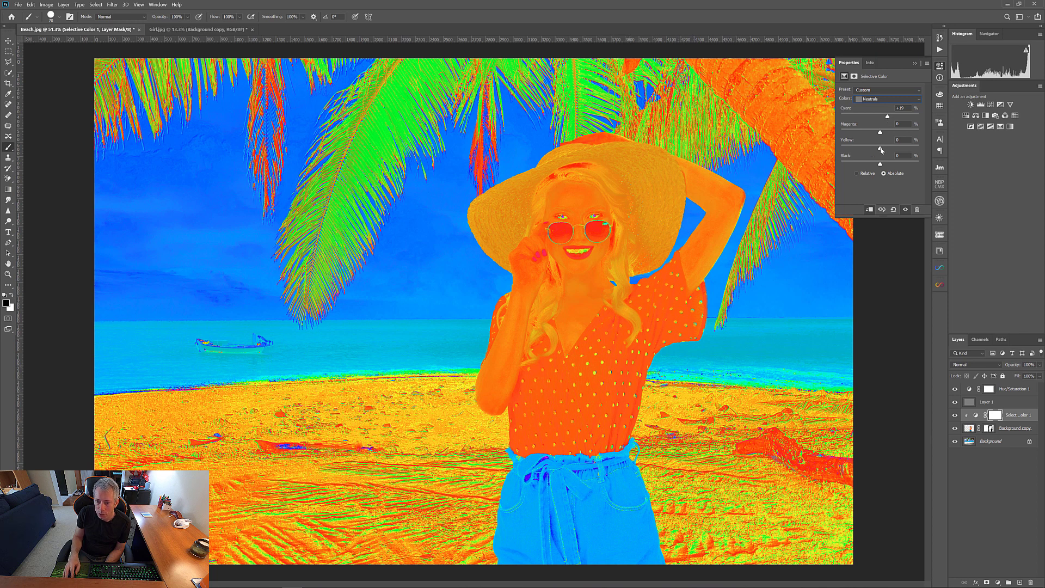
drag(881, 150, 883, 149)
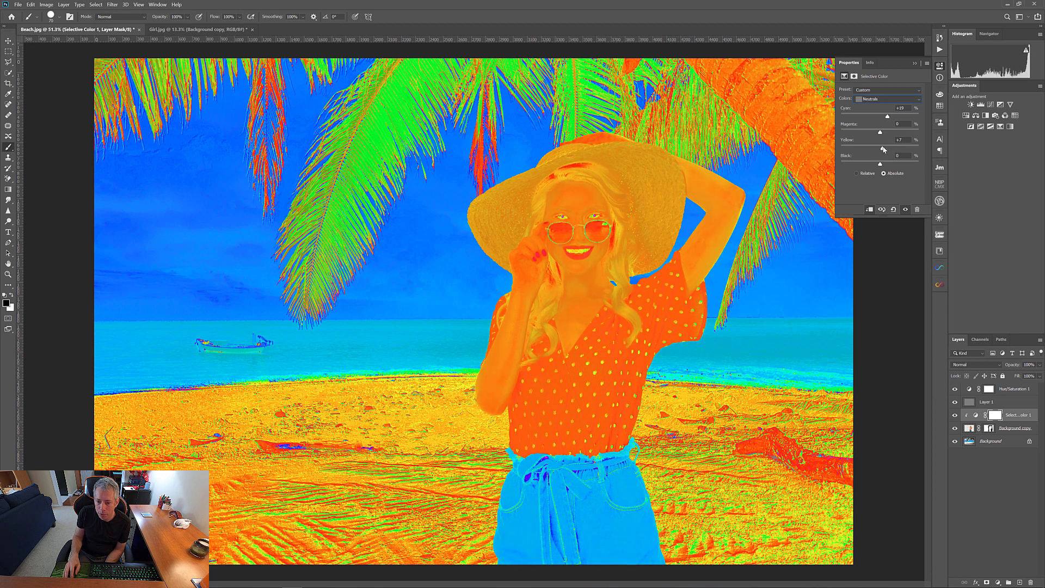
drag(883, 149, 881, 131)
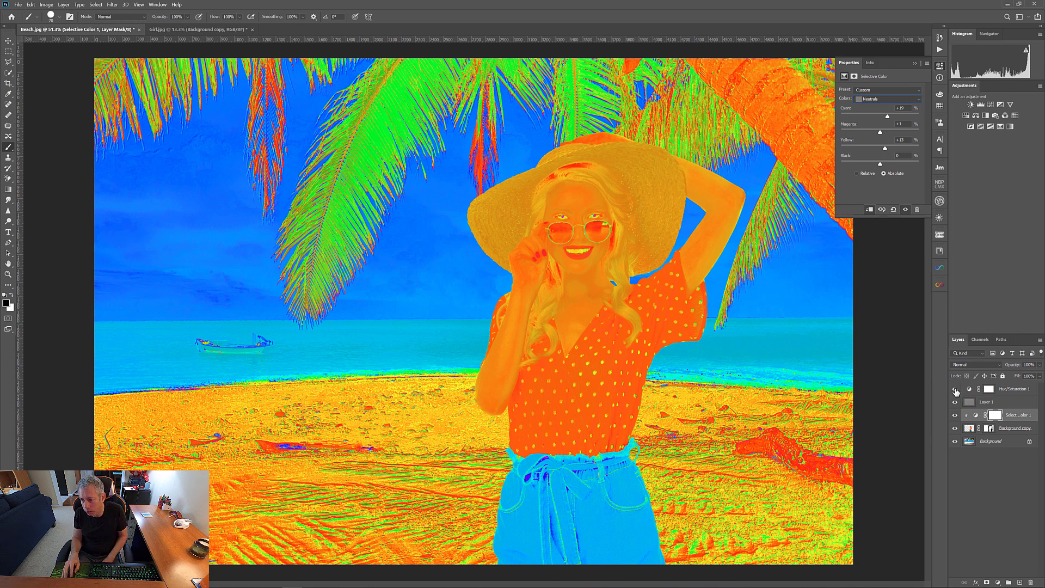
Group the Hue/Saturation and gray helper layers and name the group Color Match
click(1025, 391)
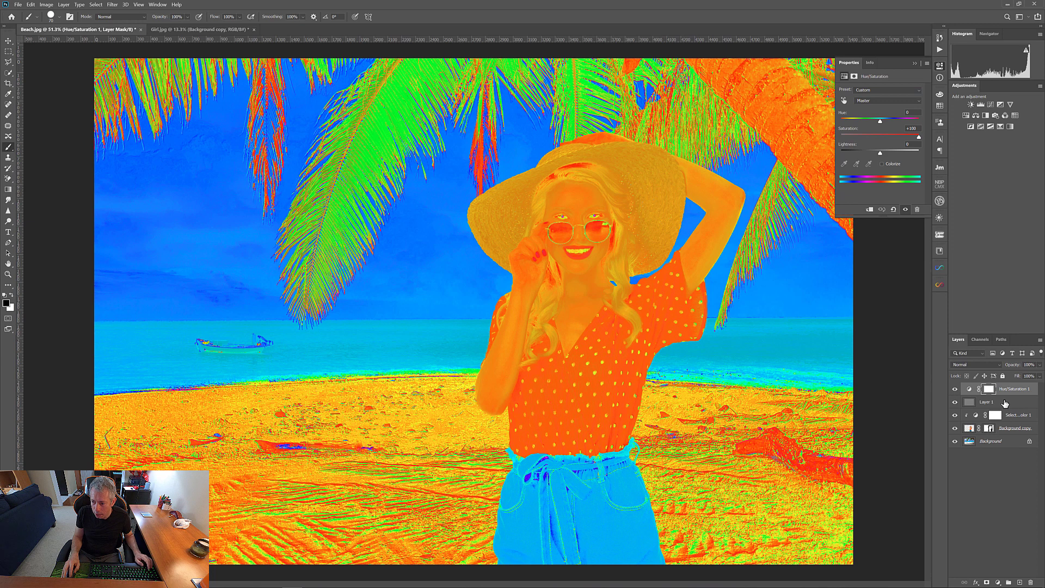
shift+click(1004, 402)
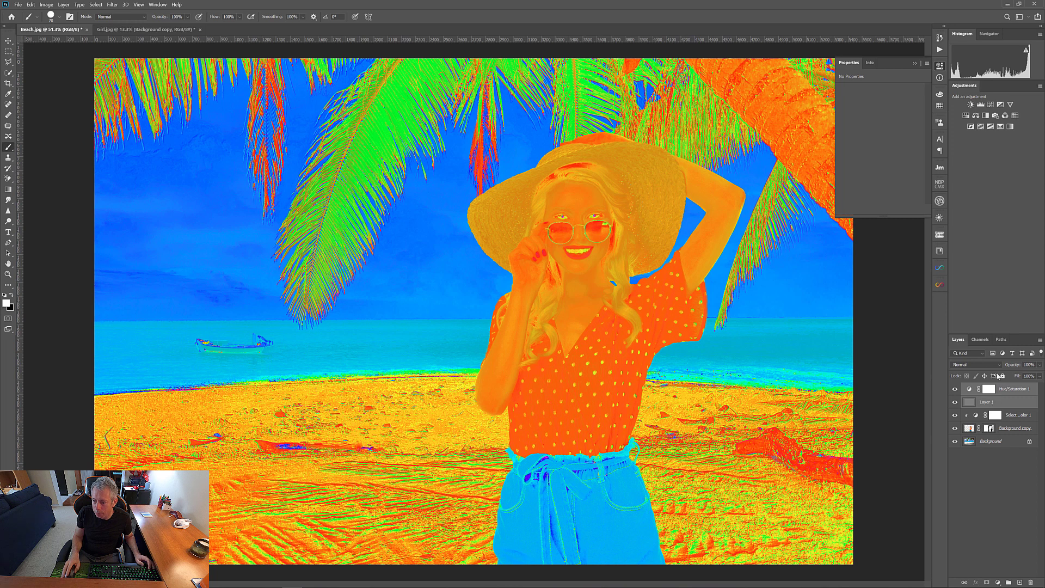
click(1008, 579)
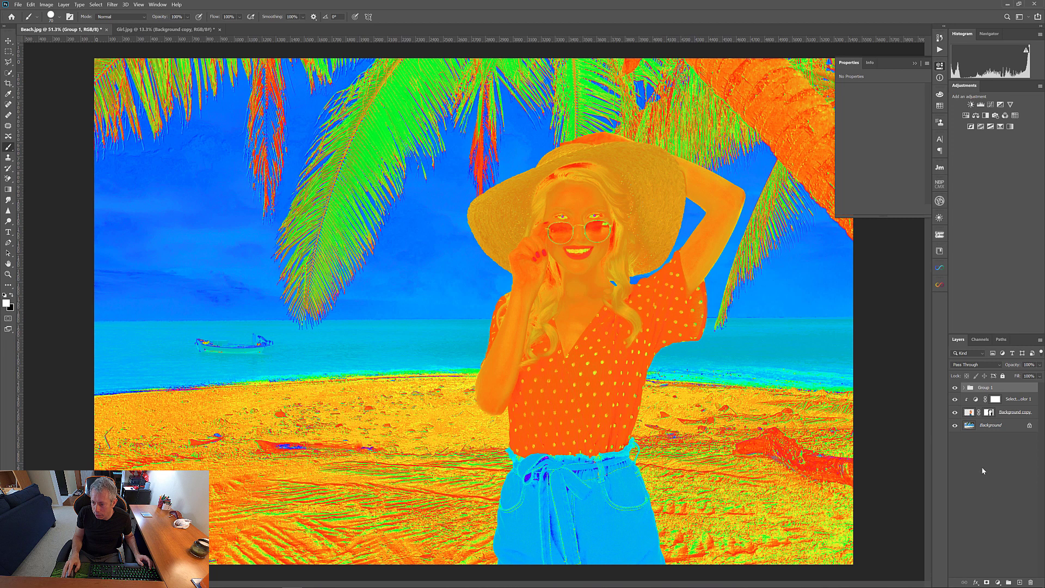
double_click(985, 387)
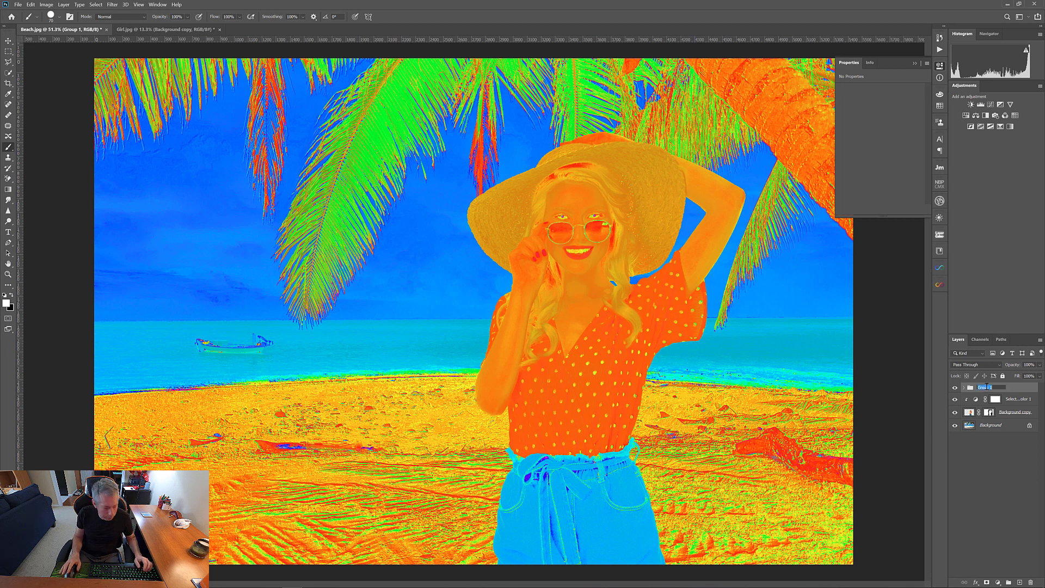
text(Color Matc)
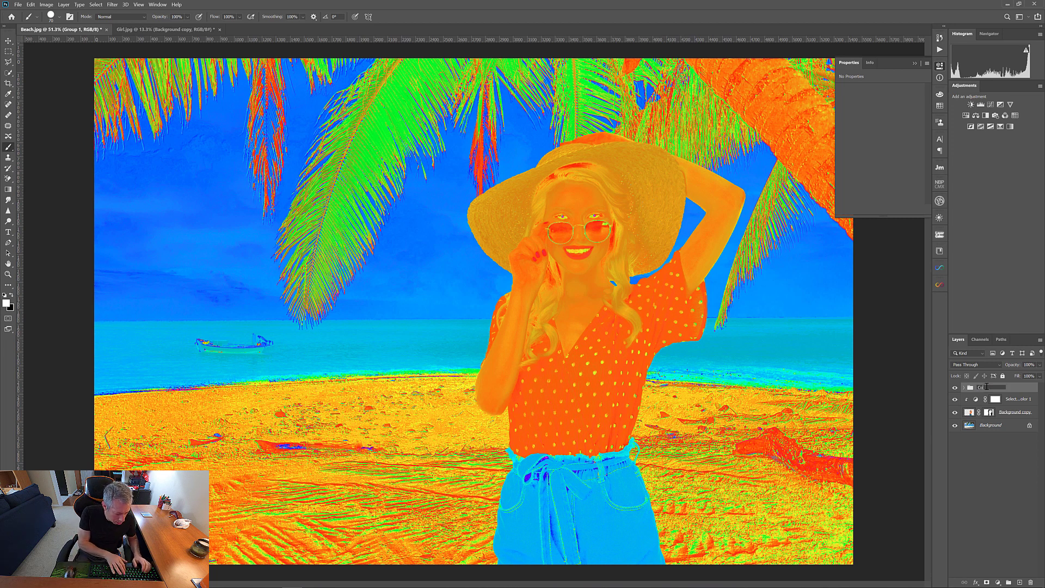
text(h)
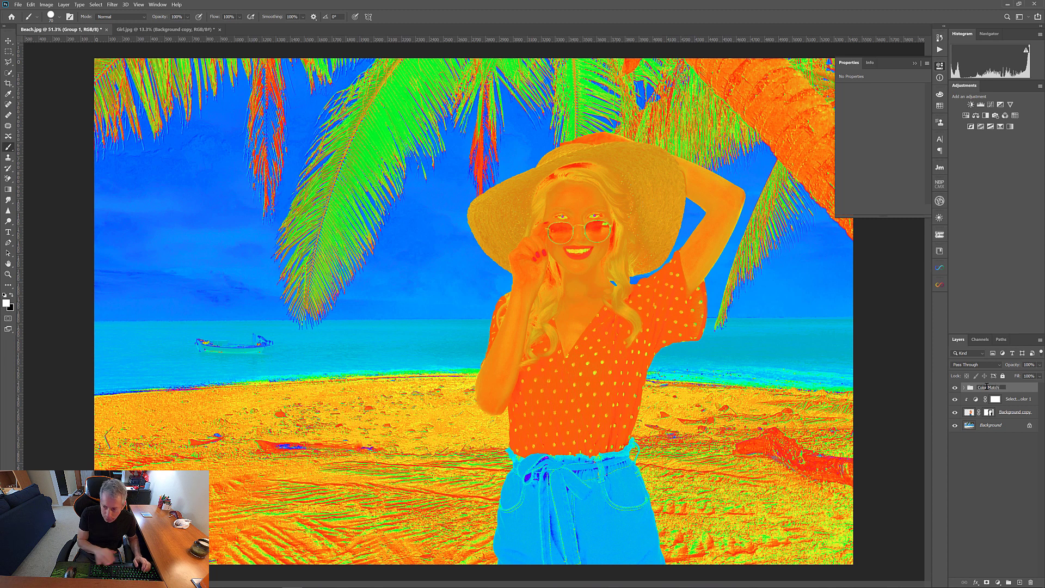
key(Return)
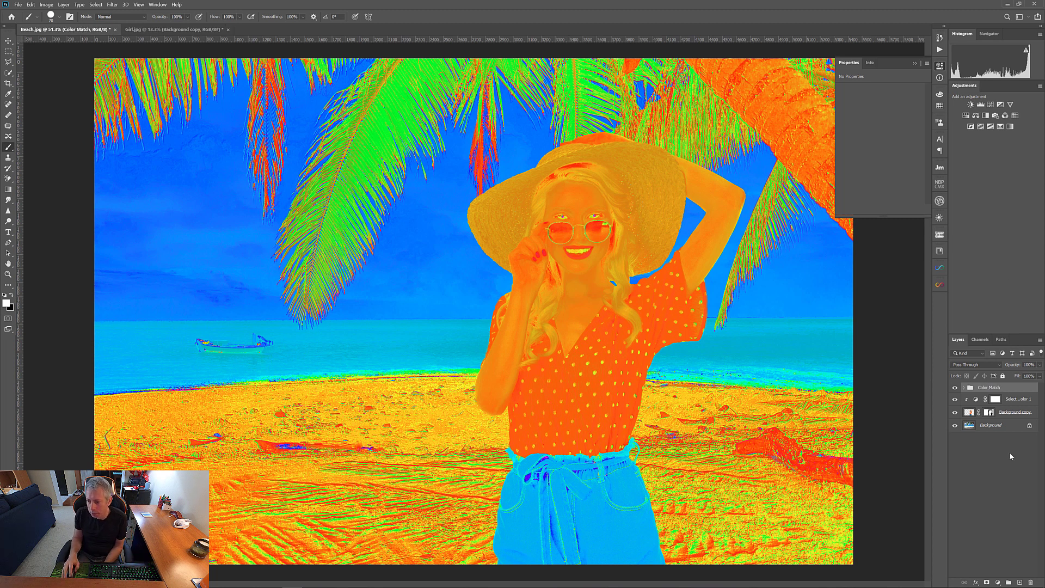
Hide the Color Match group and compare the woman's colors with and without the Selective Color adjustment
click(954, 387)
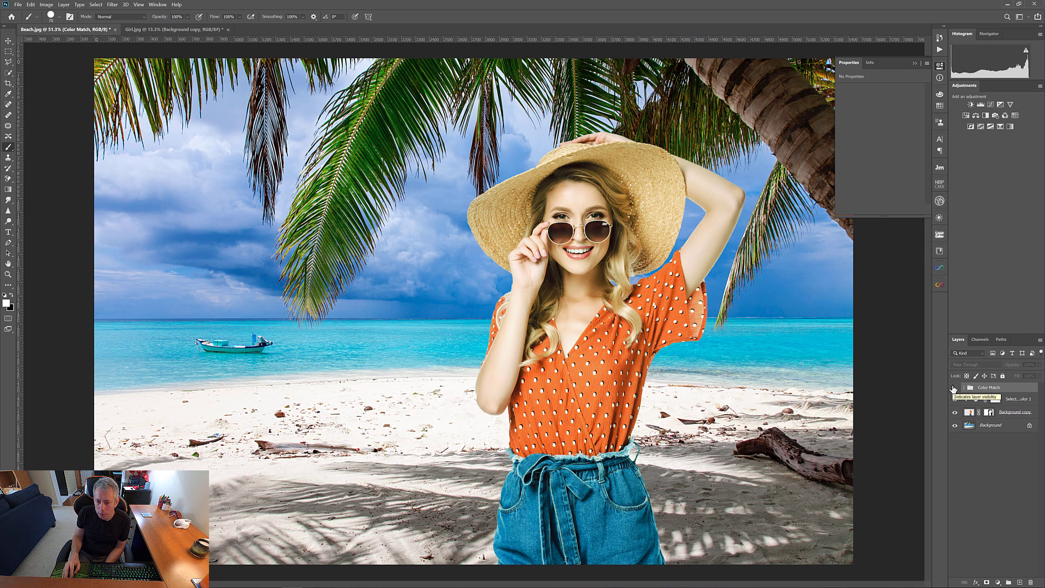
click(953, 388)
click(954, 387)
click(955, 400)
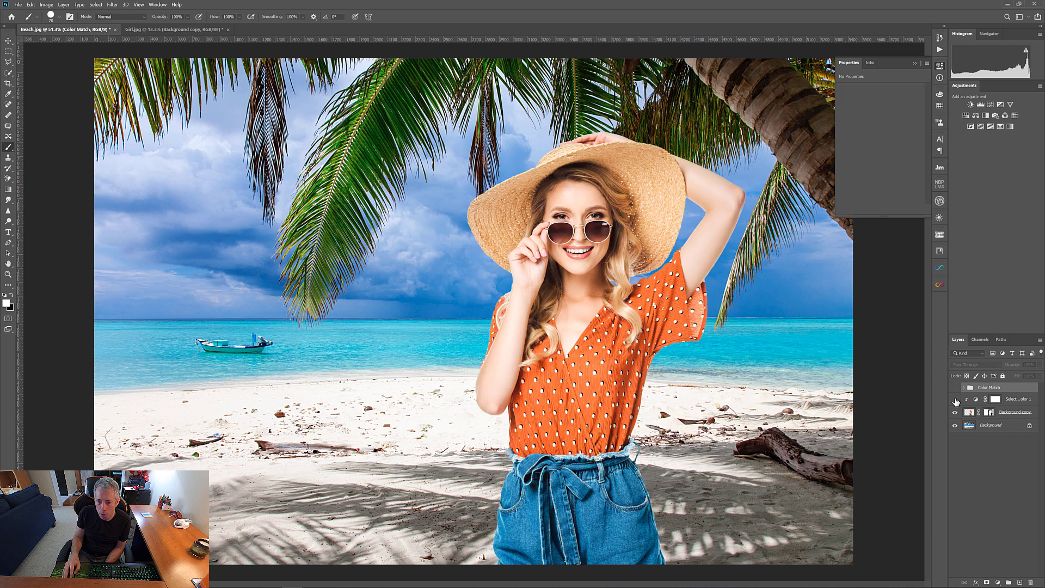
click(955, 400)
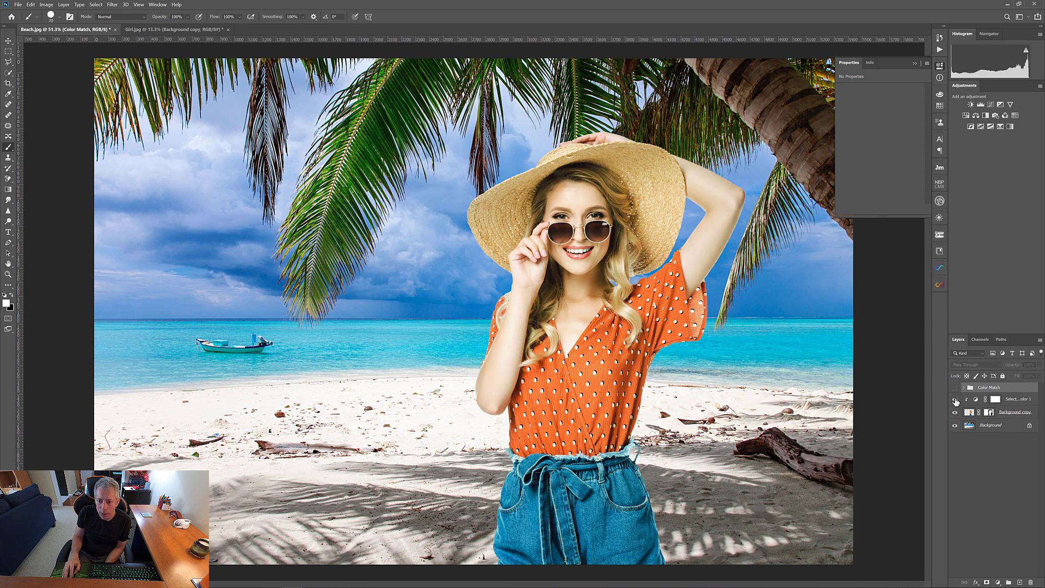
click(956, 400)
click(955, 400)
click(956, 388)
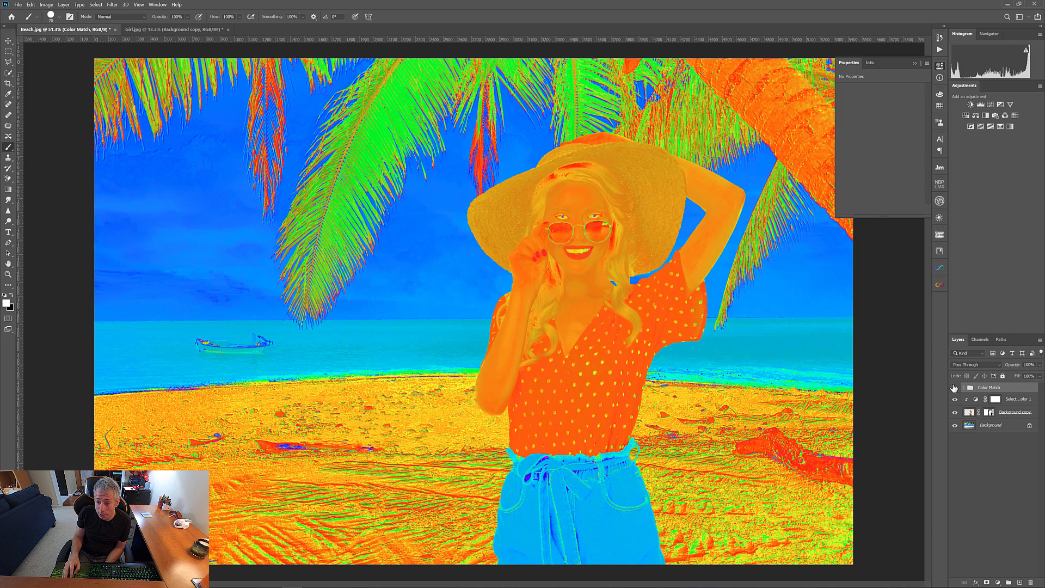
click(954, 387)
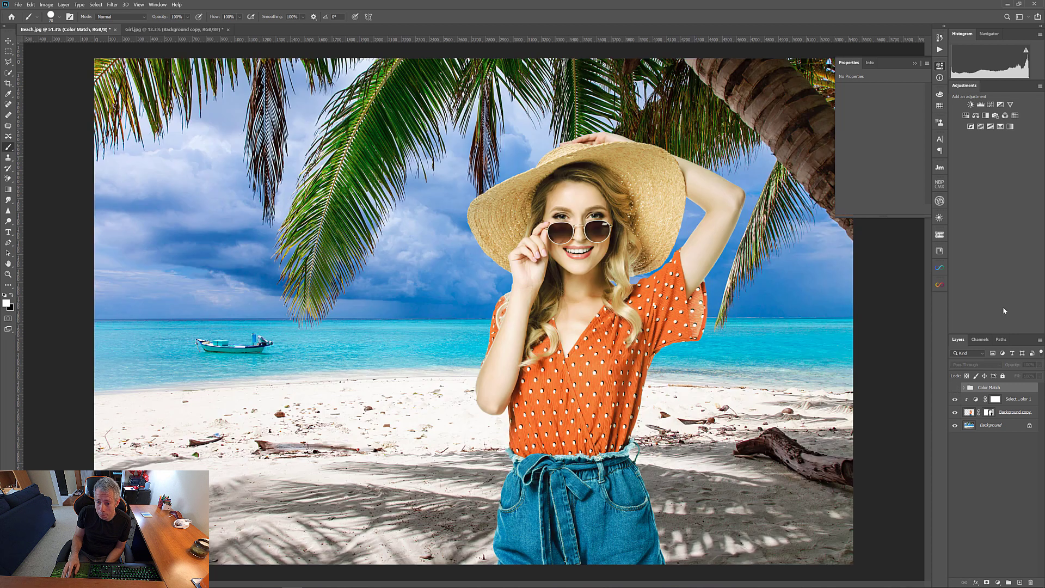
click(955, 401)
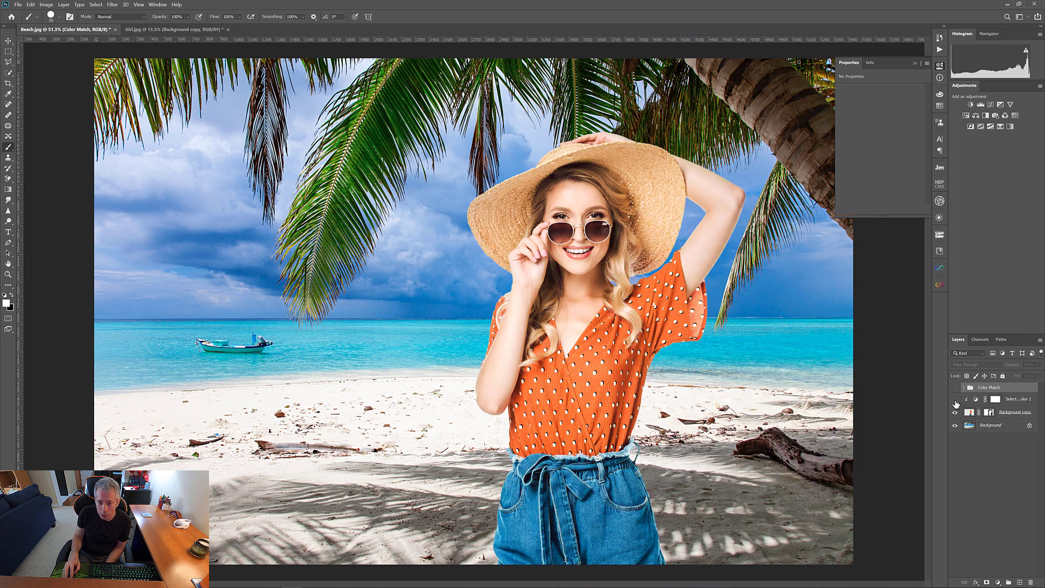
click(955, 401)
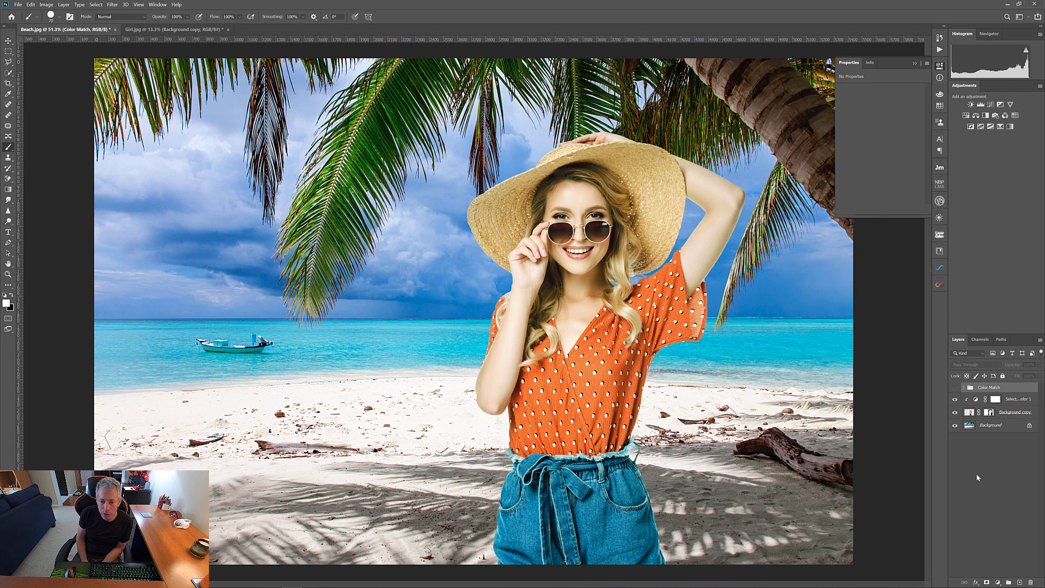
Show the Color Match group, raise the Neutrals Cyan to +23 in the Selective Color adjustment, and hide the group again
click(954, 386)
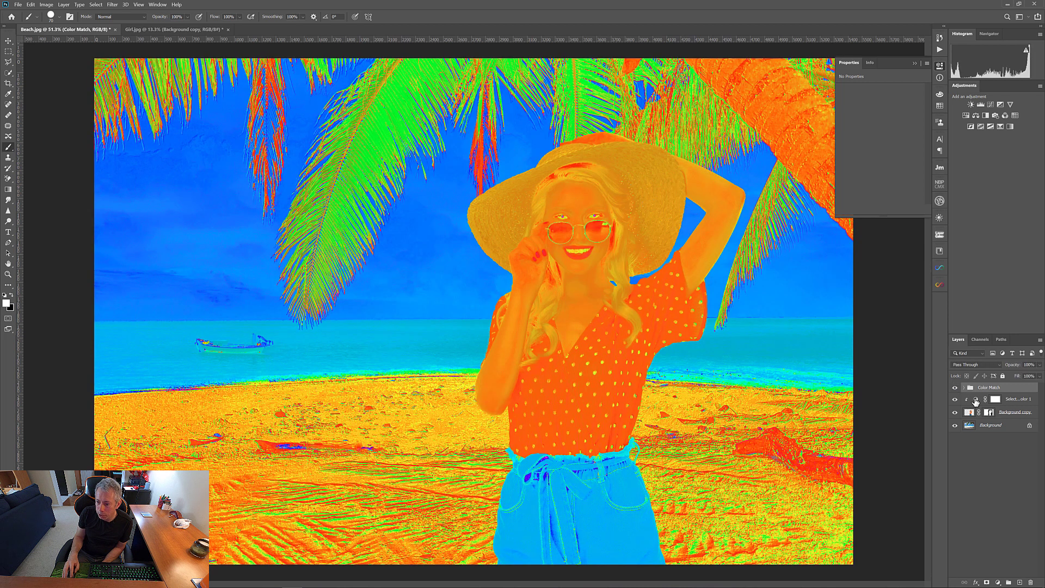
click(975, 401)
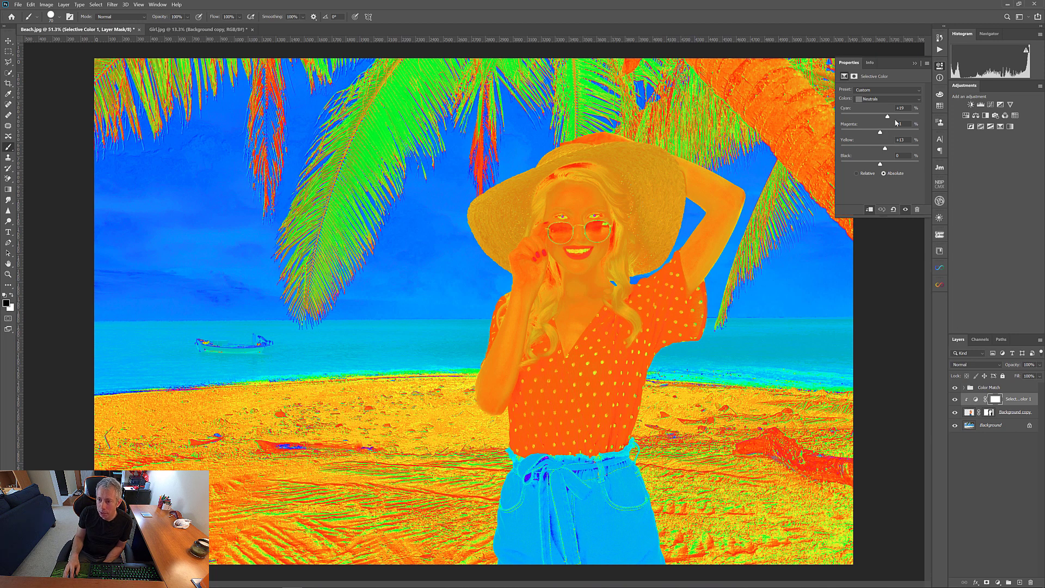
drag(887, 117, 888, 116)
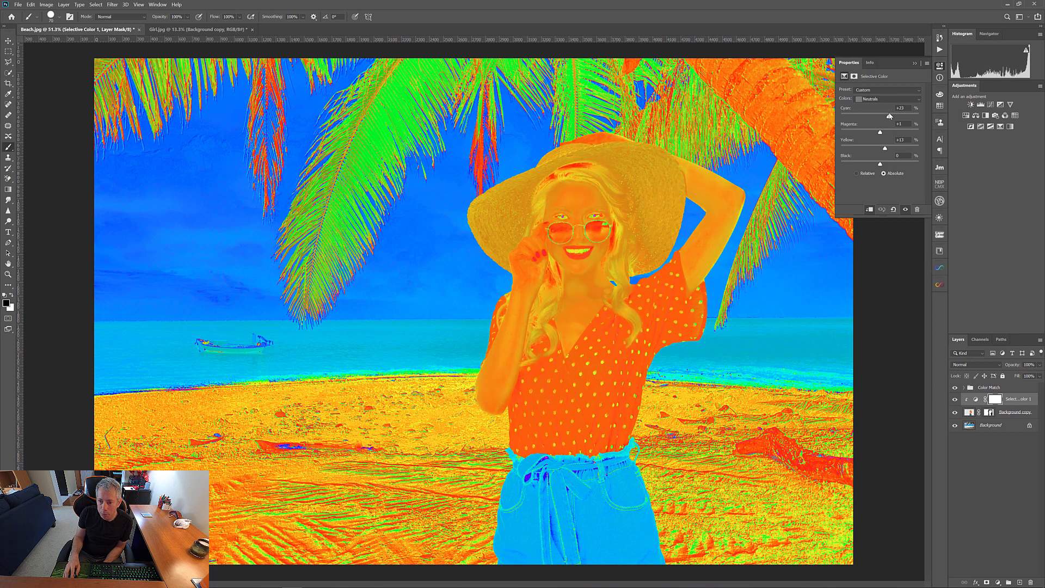
click(954, 389)
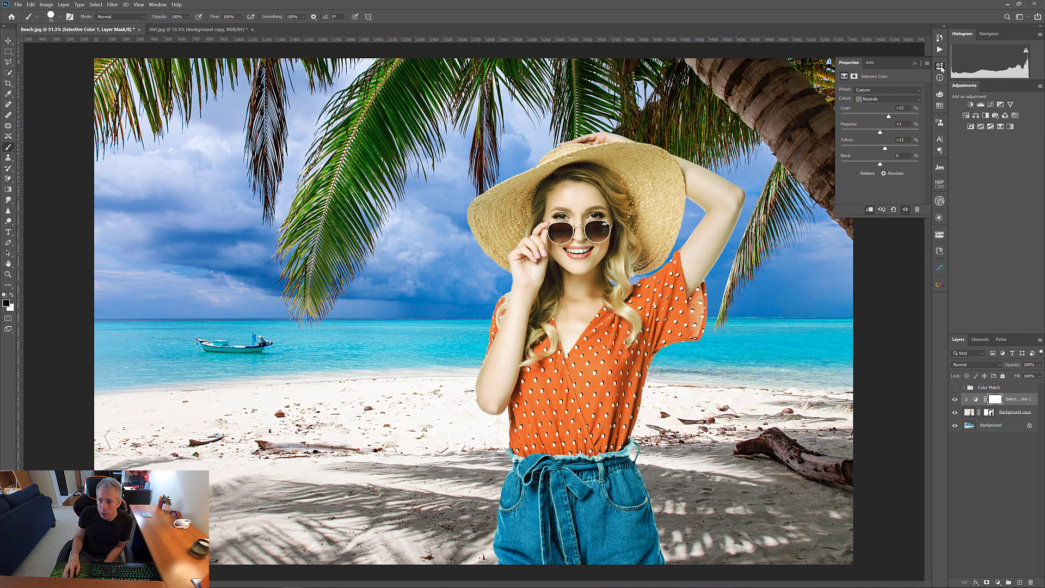
click(915, 63)
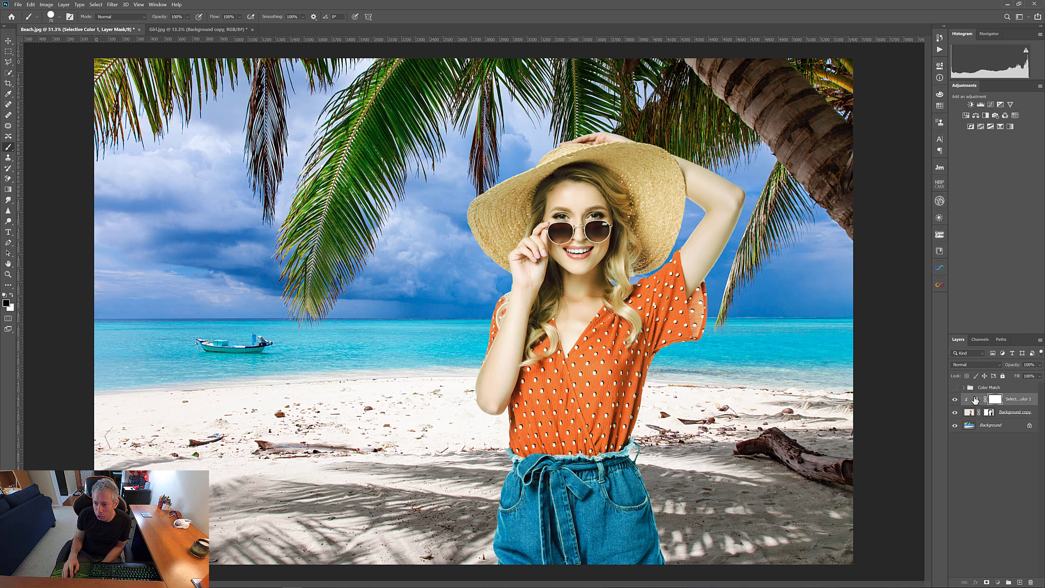
With Color Match shown, lower the Neutrals Yellow to about +8; hide the group and compare the image with and without Selective Color
double_click(975, 399)
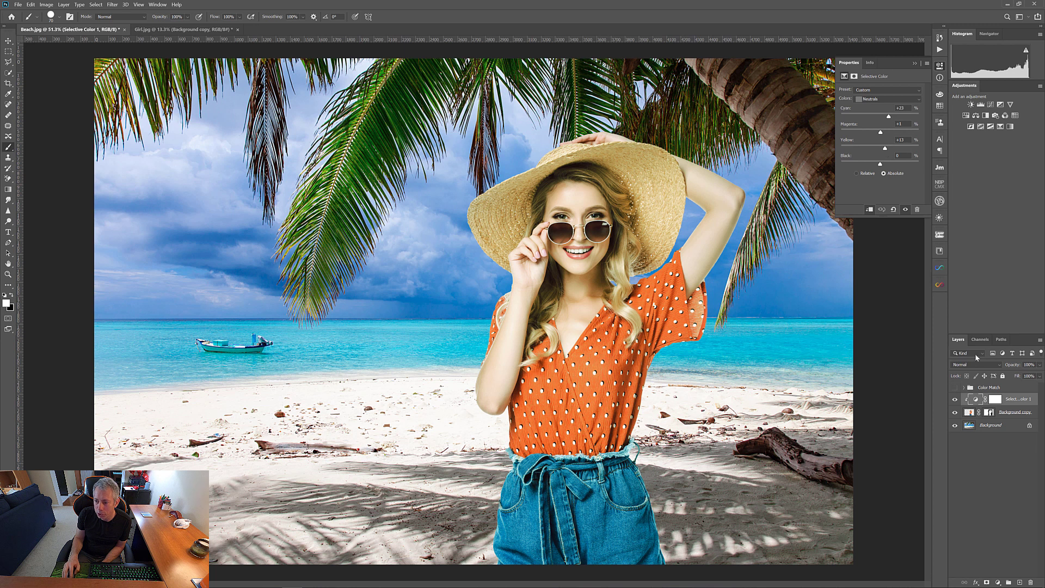
click(955, 387)
drag(885, 151, 883, 150)
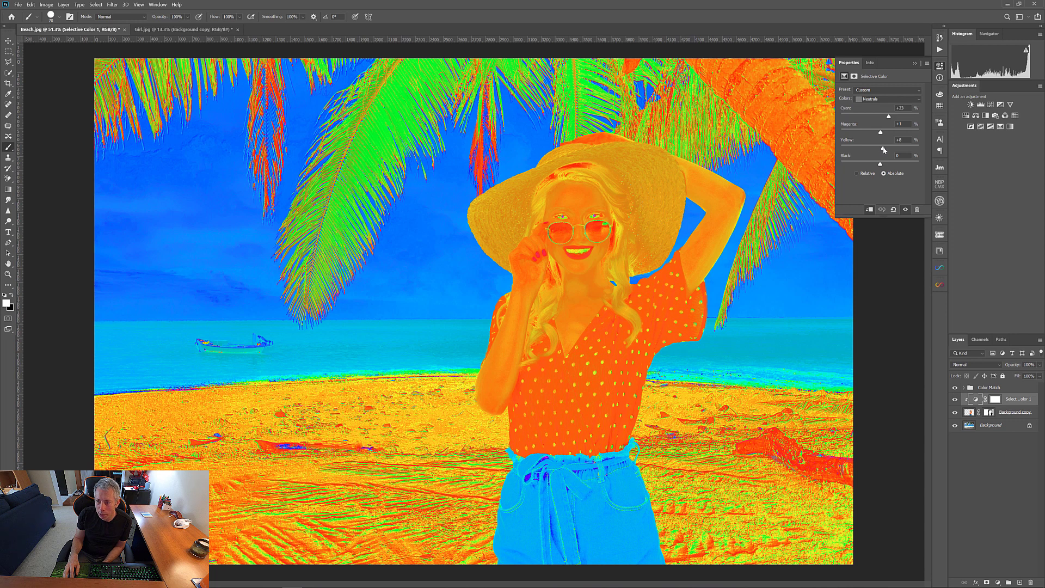
drag(883, 151, 883, 150)
click(940, 66)
click(955, 387)
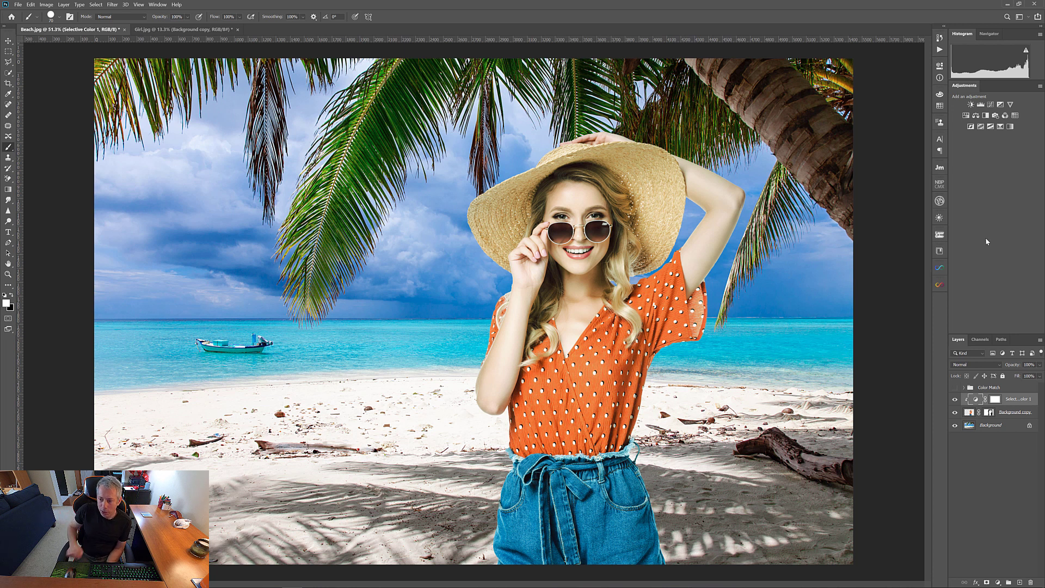
click(955, 400)
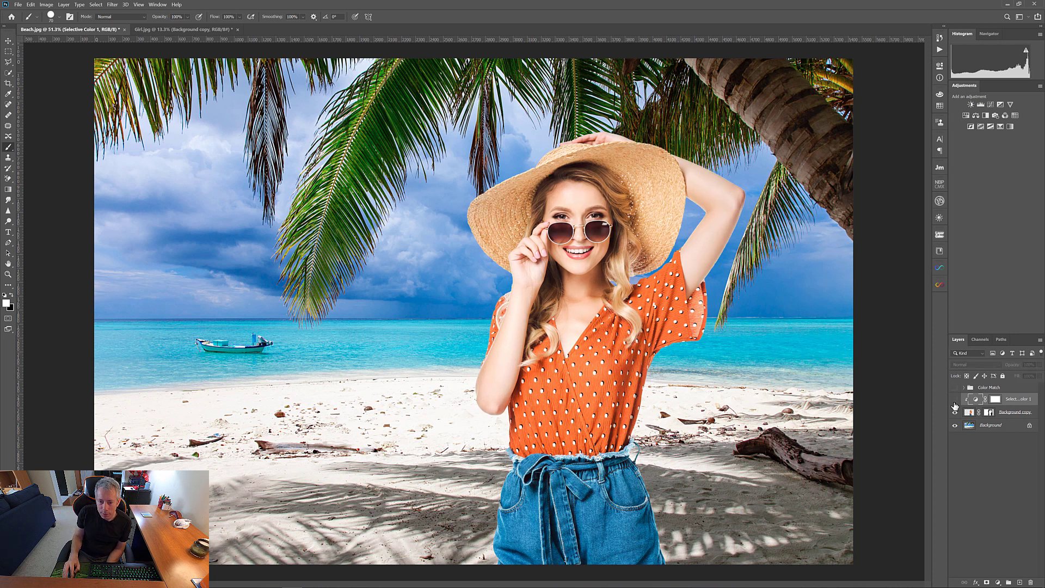
click(954, 401)
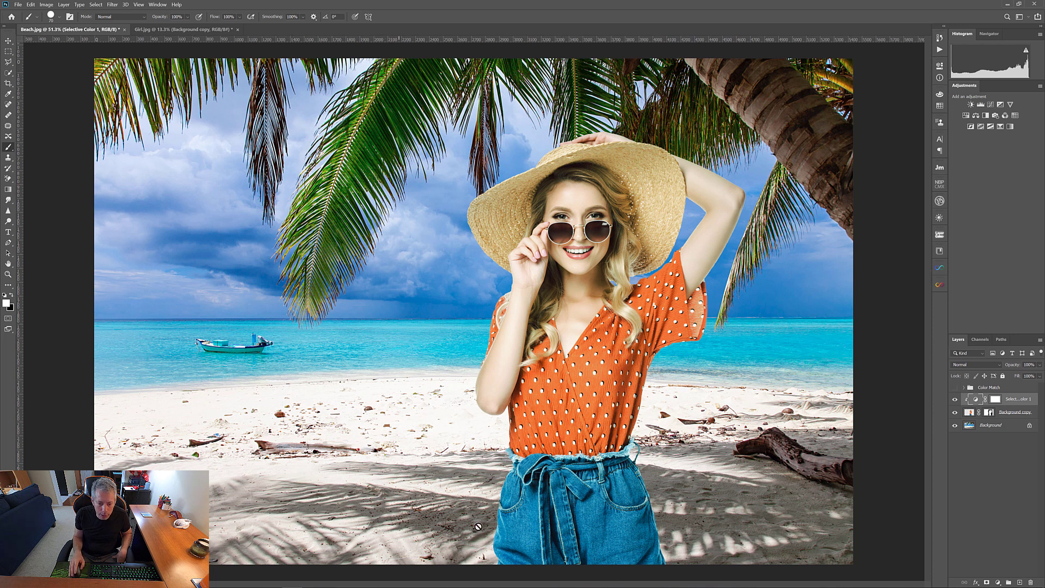
Add a Drop Shadow effect to the woman's Background copy layer
click(969, 412)
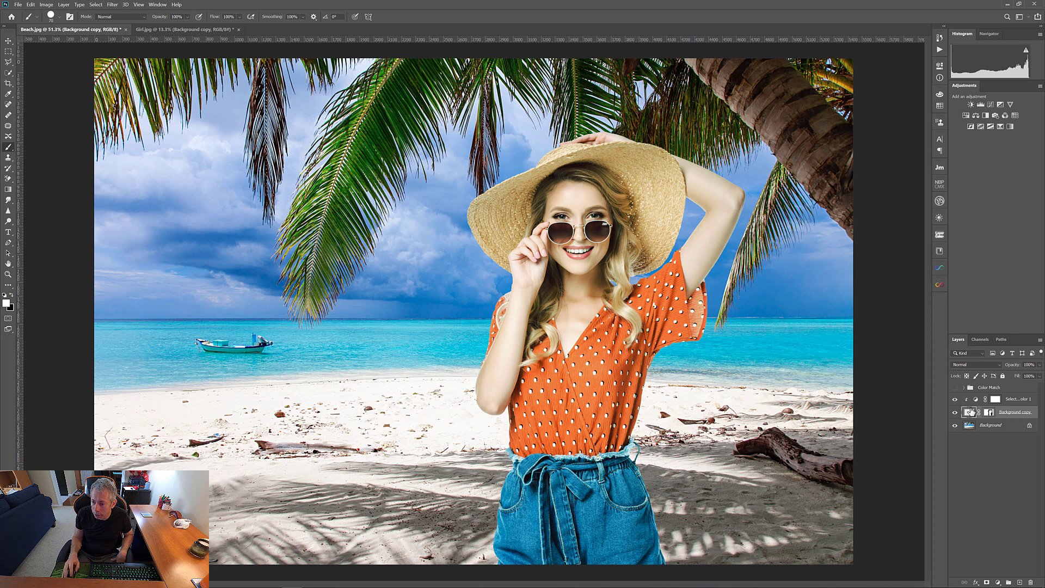
click(990, 412)
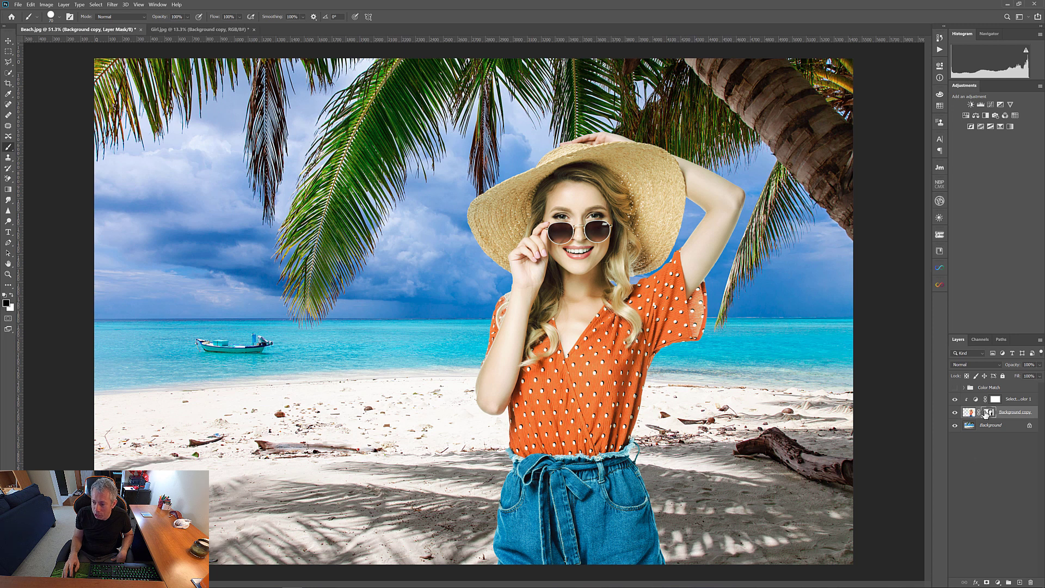
click(969, 413)
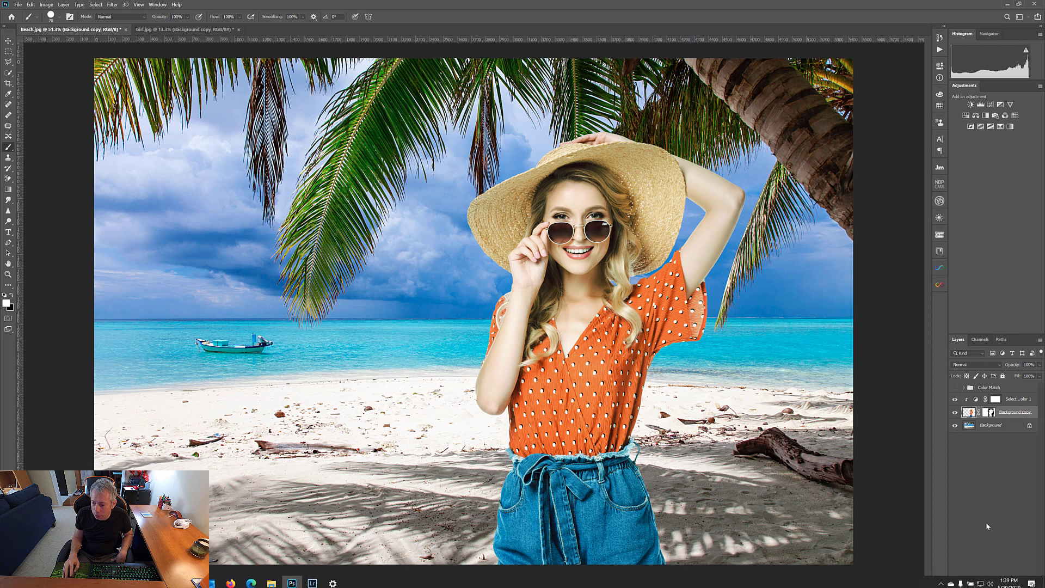
click(975, 582)
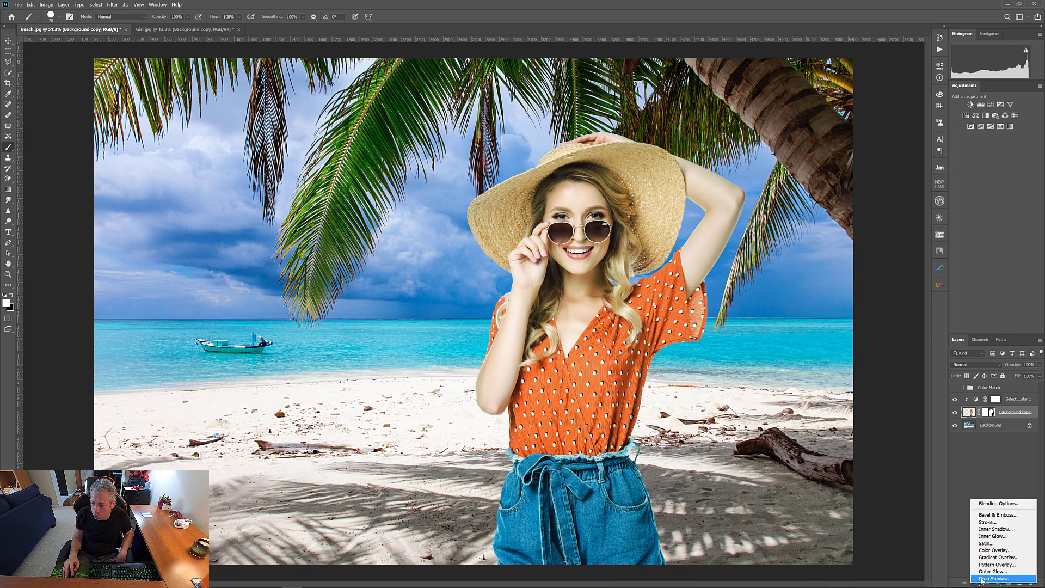
click(982, 578)
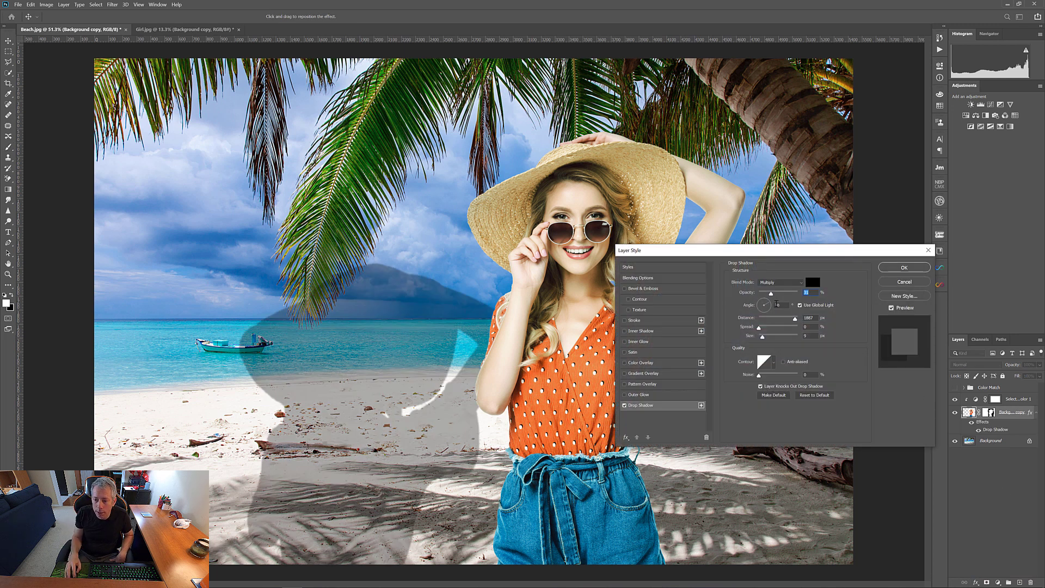
Cast the drop shadow far to the woman's left side over the sea and sand, at an angle of 11°, and apply the effect
drag(769, 306, 756, 302)
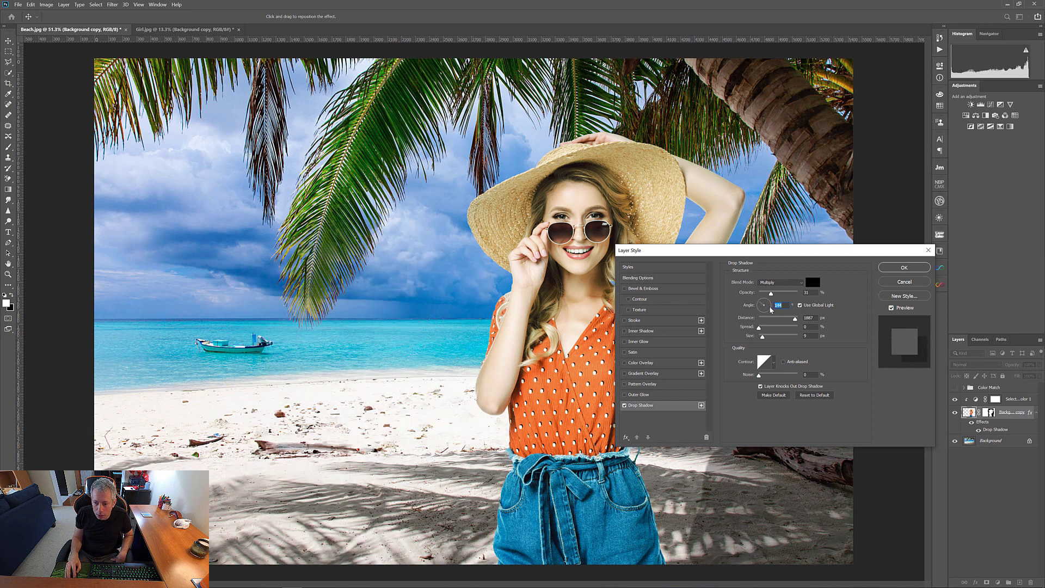
click(768, 309)
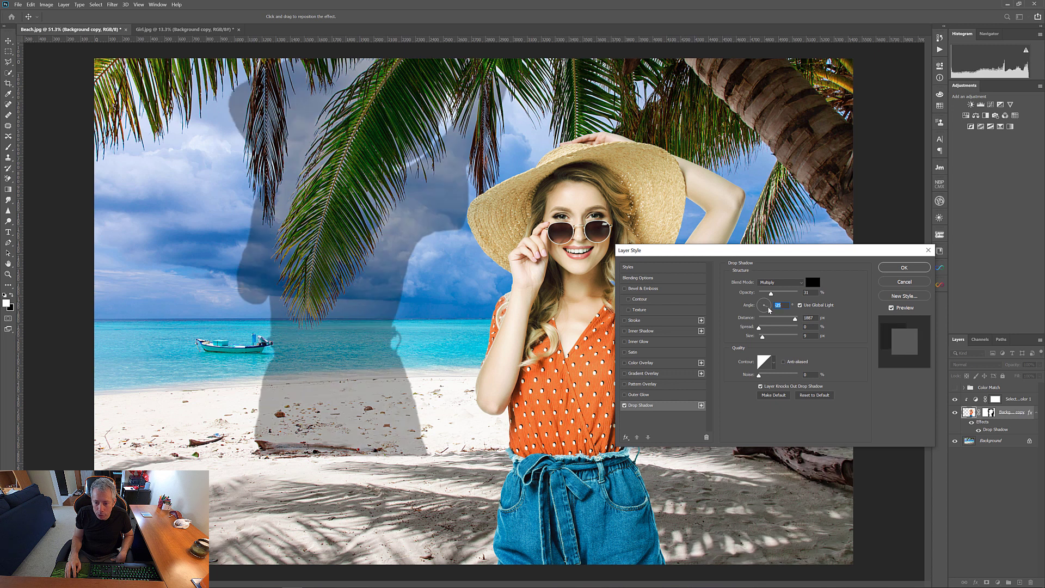
drag(767, 308, 794, 324)
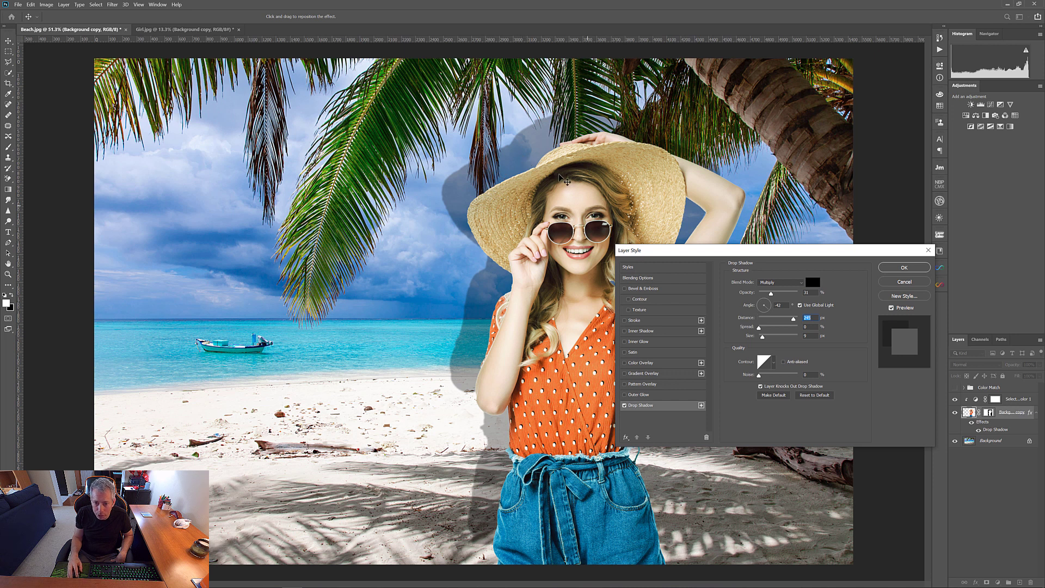
drag(523, 146, 307, 216)
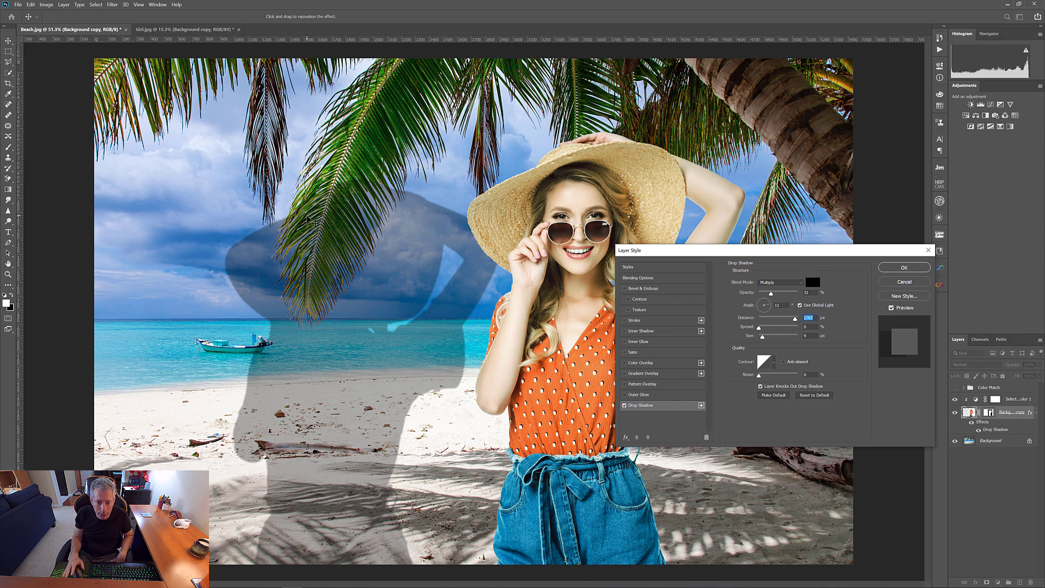
click(915, 264)
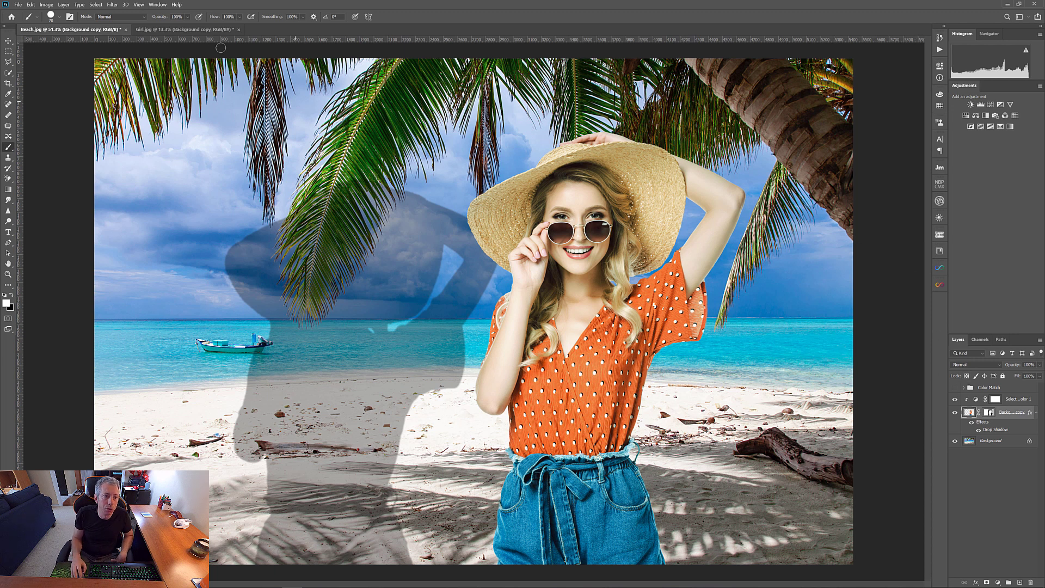
Convert the woman's drop shadow effect into its own separate layer
click(66, 5)
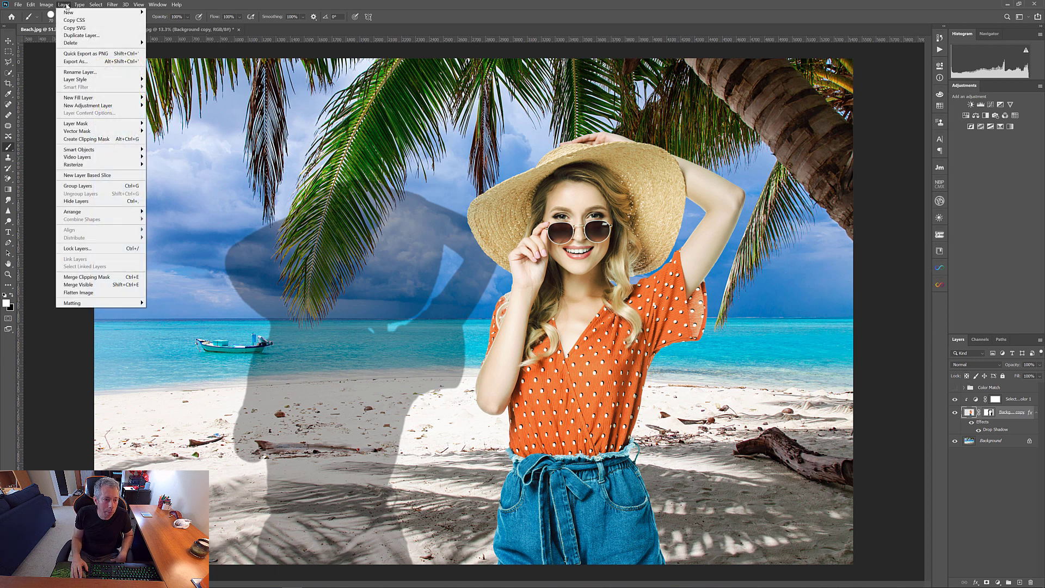
click(65, 6)
click(66, 5)
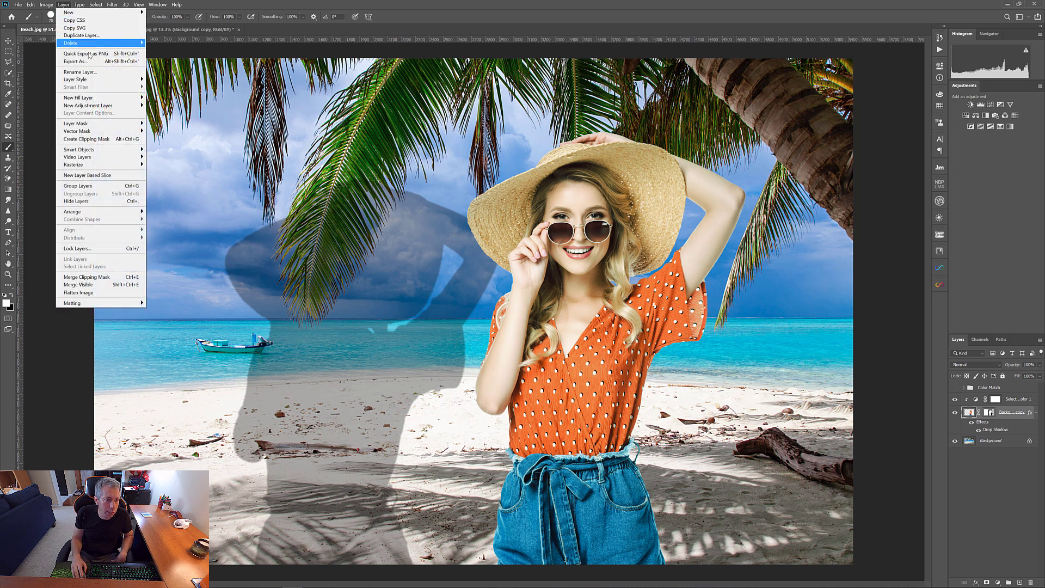
mouse_move(81, 79)
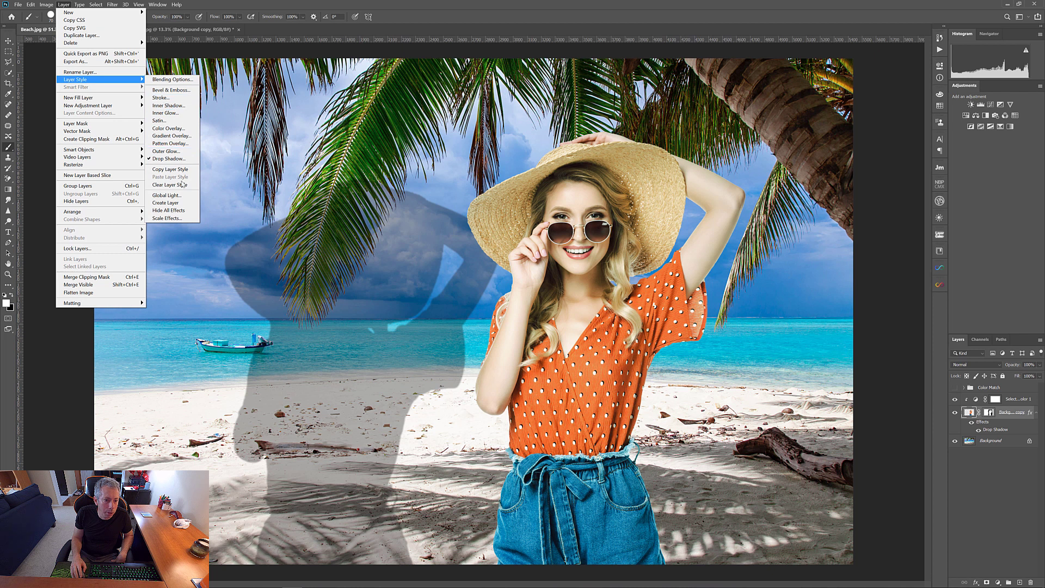
click(177, 203)
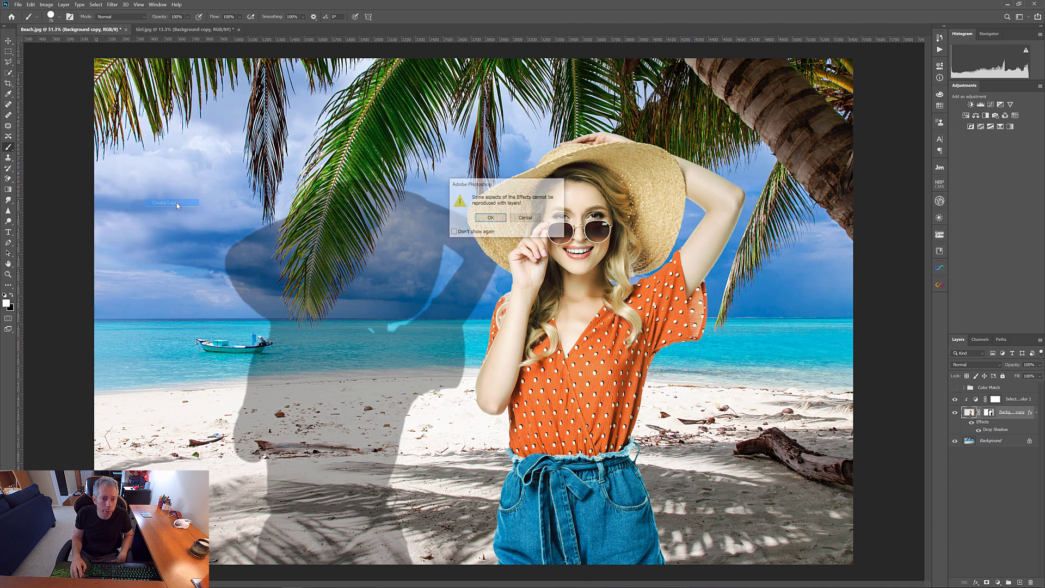
click(488, 217)
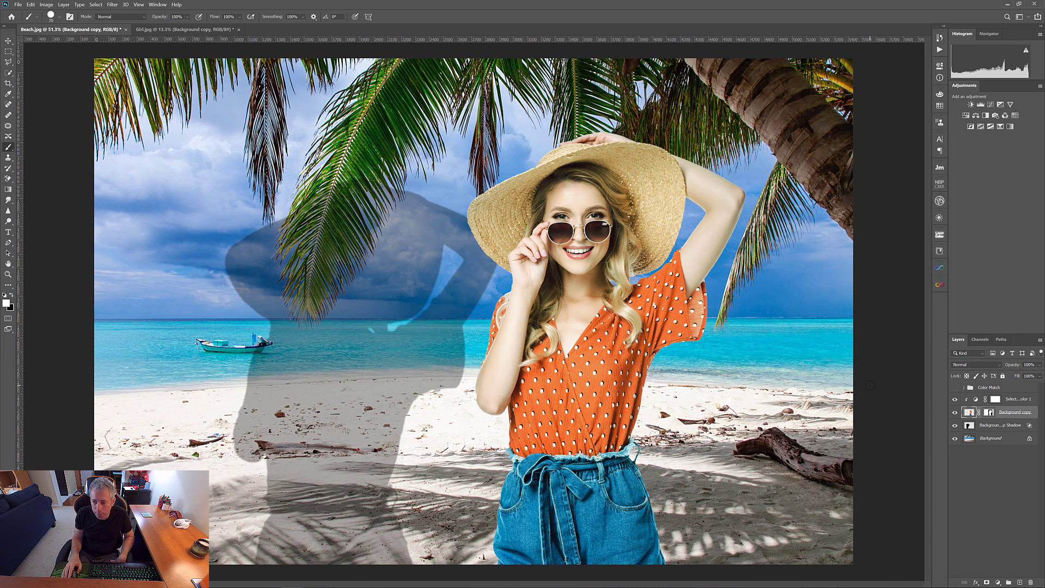
Free-transform the separated drop shadow layer and rotate it about -67°
click(983, 428)
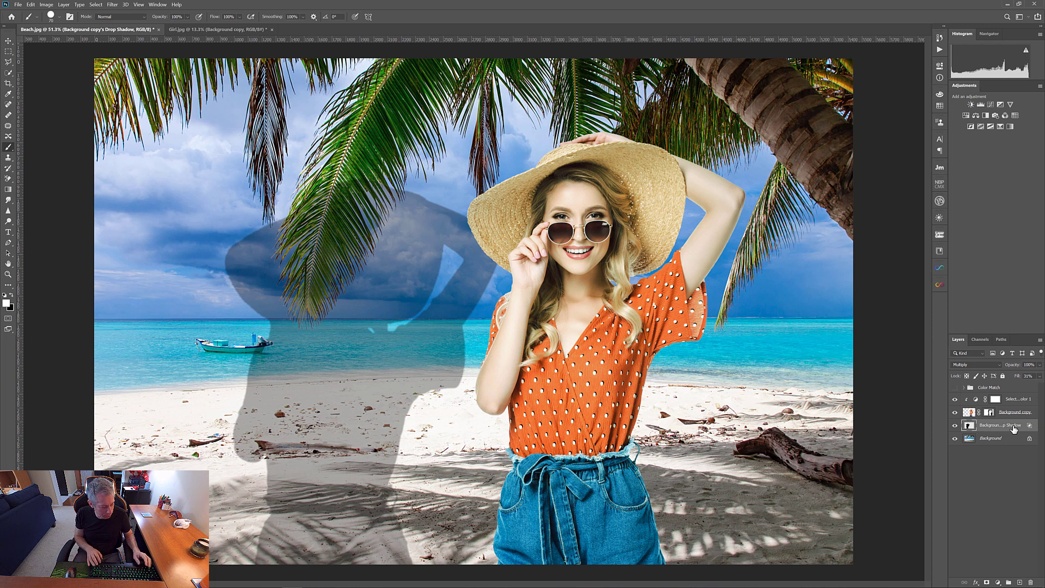
key(ctrl+t)
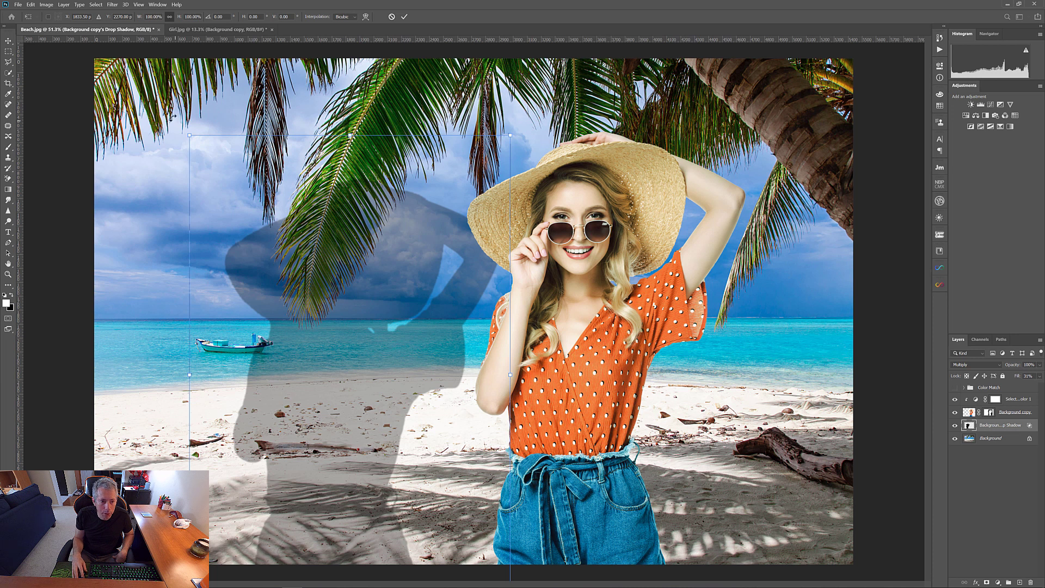
drag(183, 122, 134, 414)
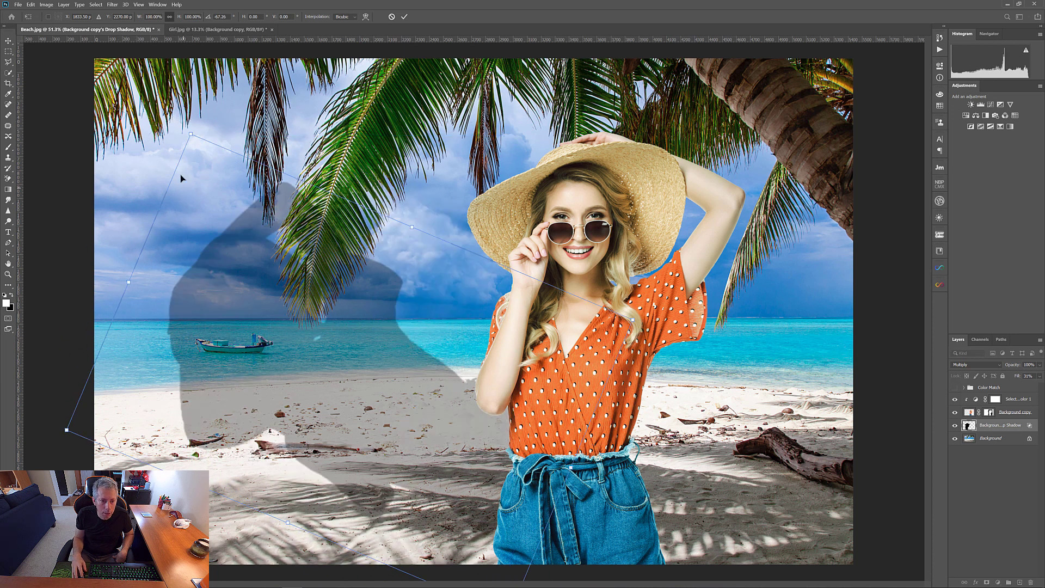
Scale the rotated shadow to about 48% and place it on the sand beside the woman's shorts, committing the transform
drag(185, 135, 287, 327)
drag(458, 479, 457, 511)
drag(314, 344, 346, 409)
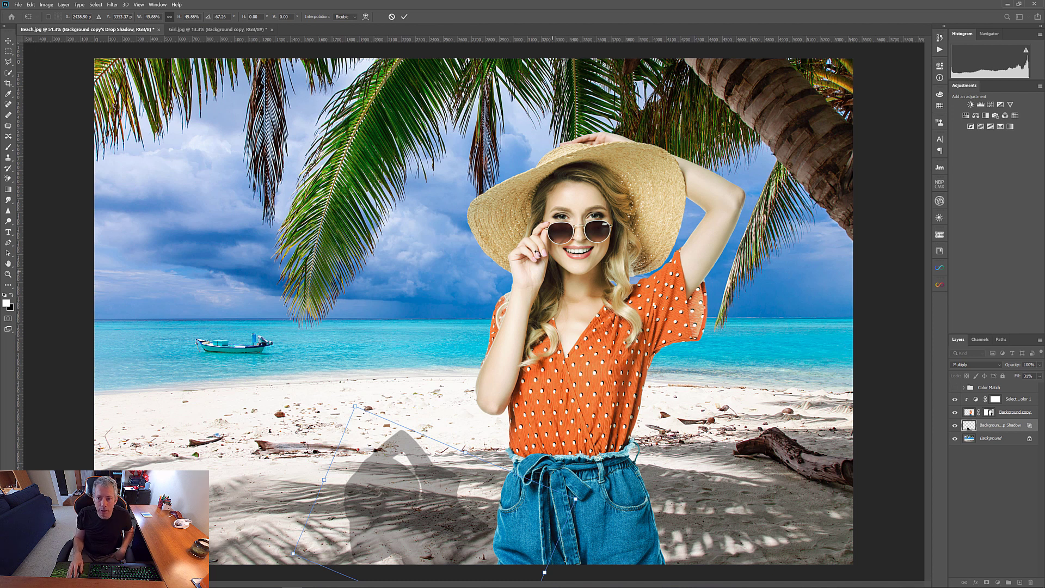
drag(353, 402, 361, 415)
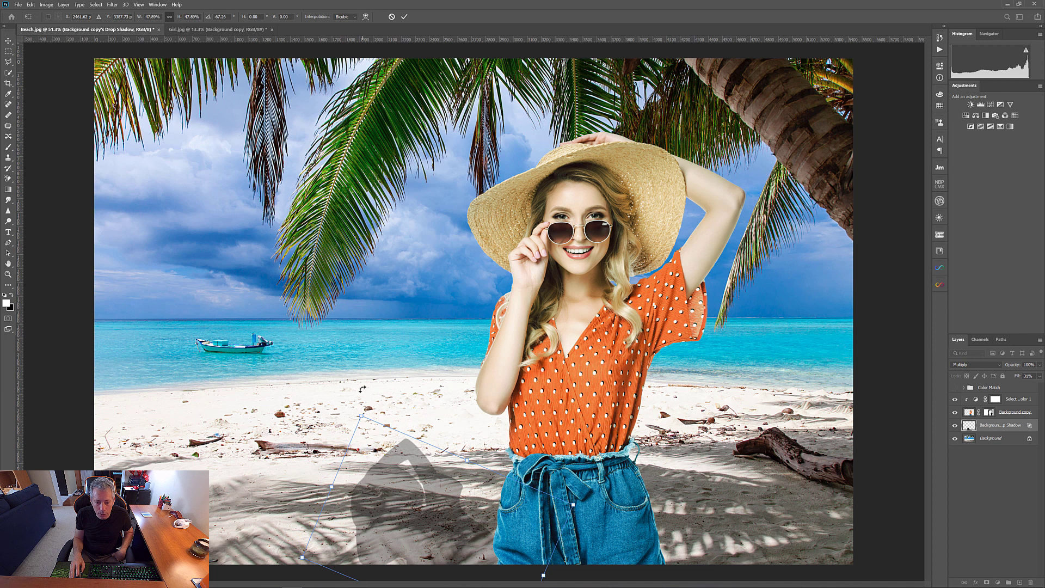
drag(437, 544, 468, 555)
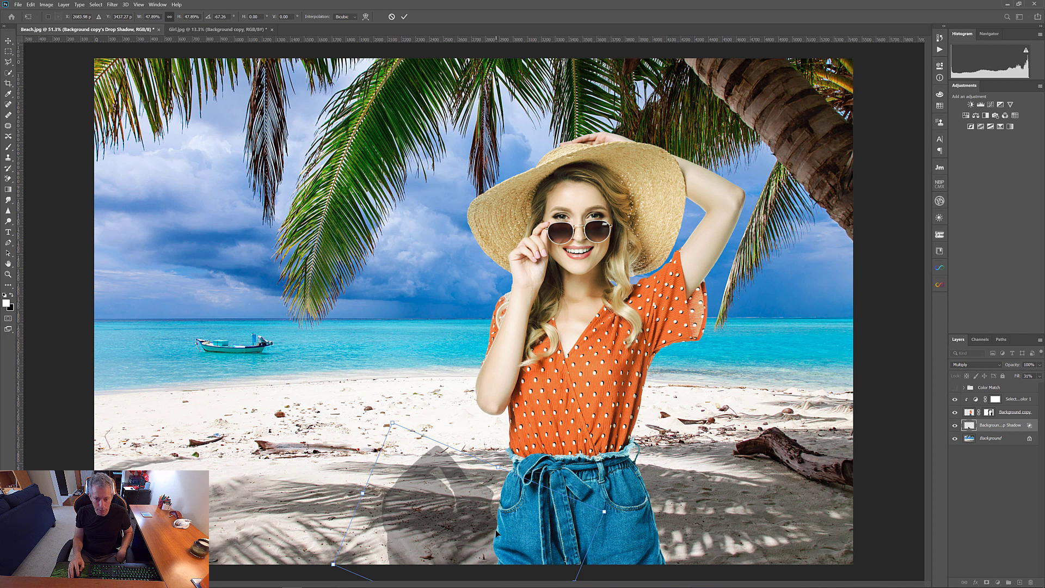
key(Return)
key(b)
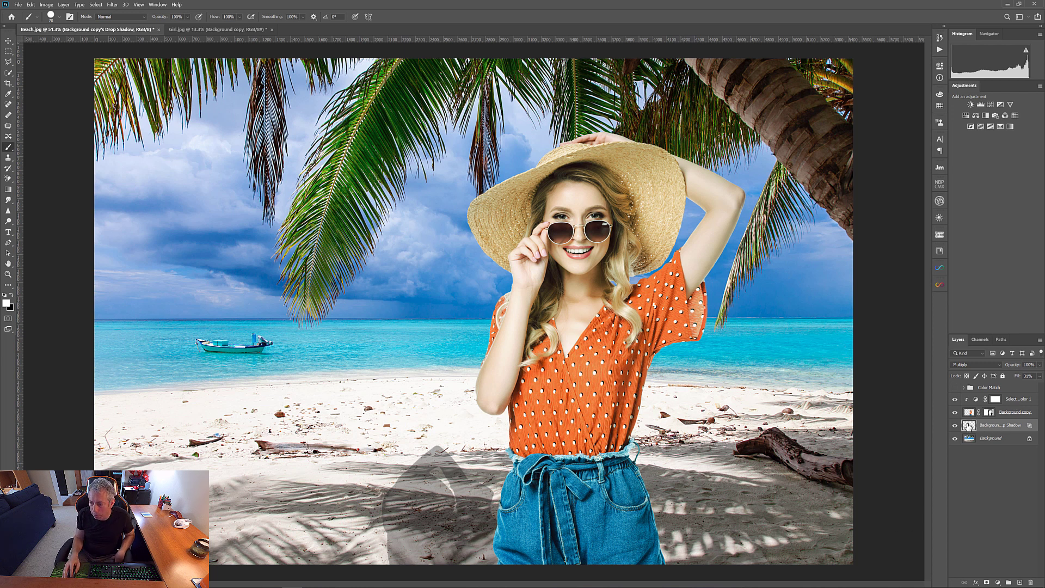
Lower the shadow layer's opacity to 75% and shift the shadow slightly up and left on the sand
click(1039, 375)
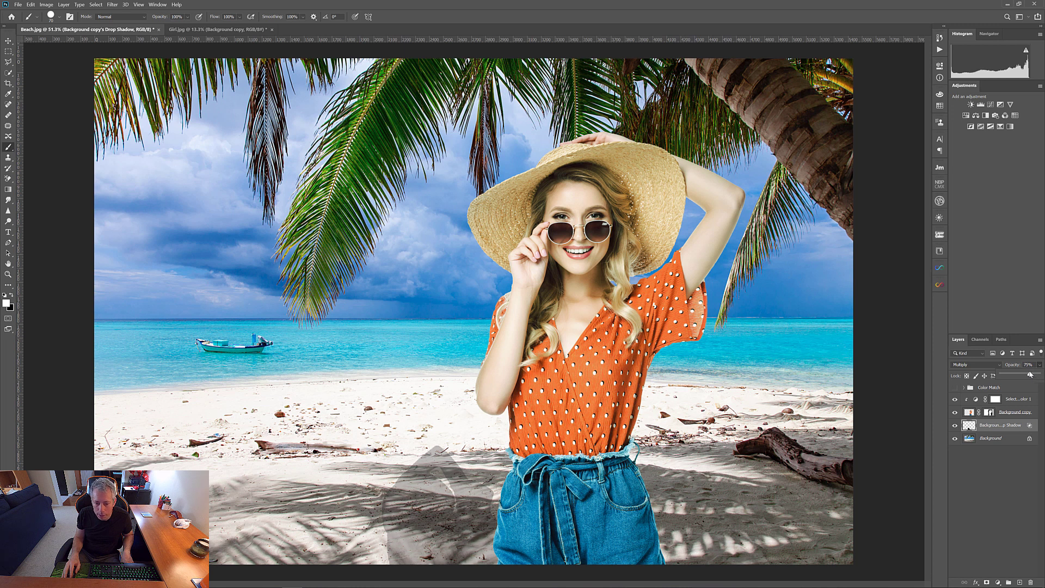
click(1024, 478)
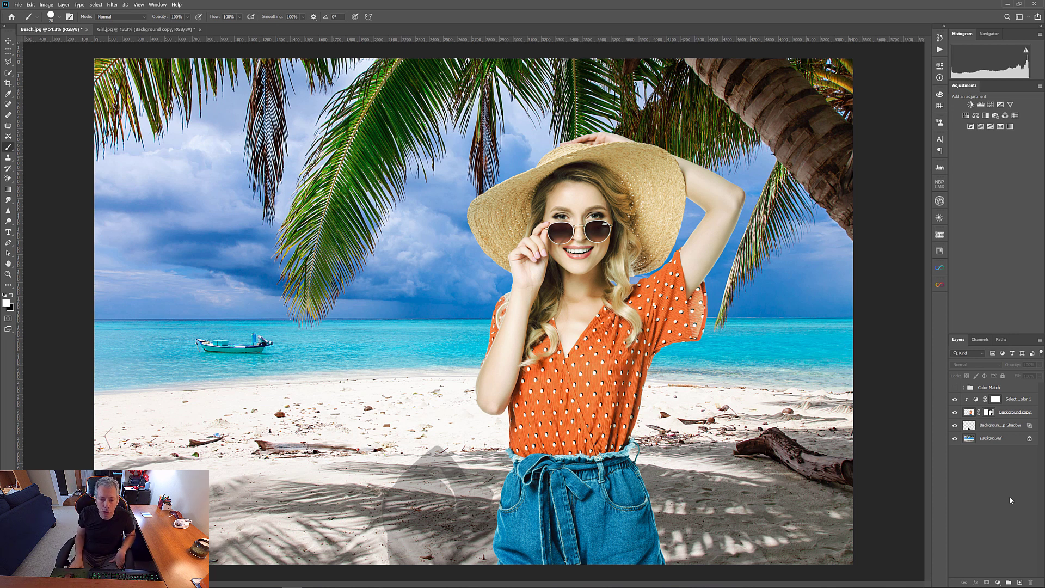
click(966, 426)
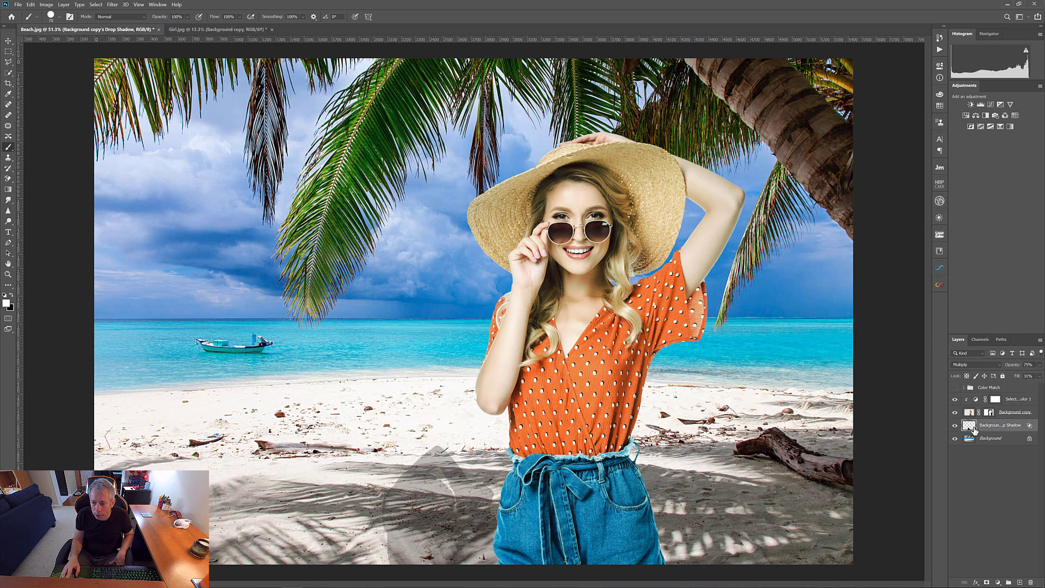
key(v)
mouse_move(463, 528)
mouse_down()
mouse_move(432, 492)
mouse_move(437, 507)
mouse_up()
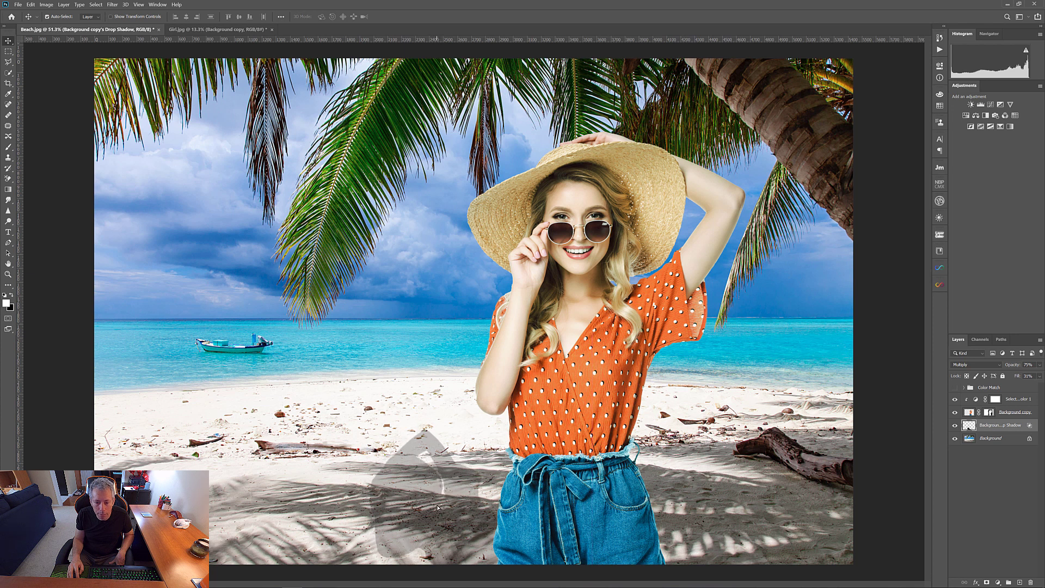
View the beach Background layer alone to examine its natural shadows, and bring all the other layers back
click(992, 518)
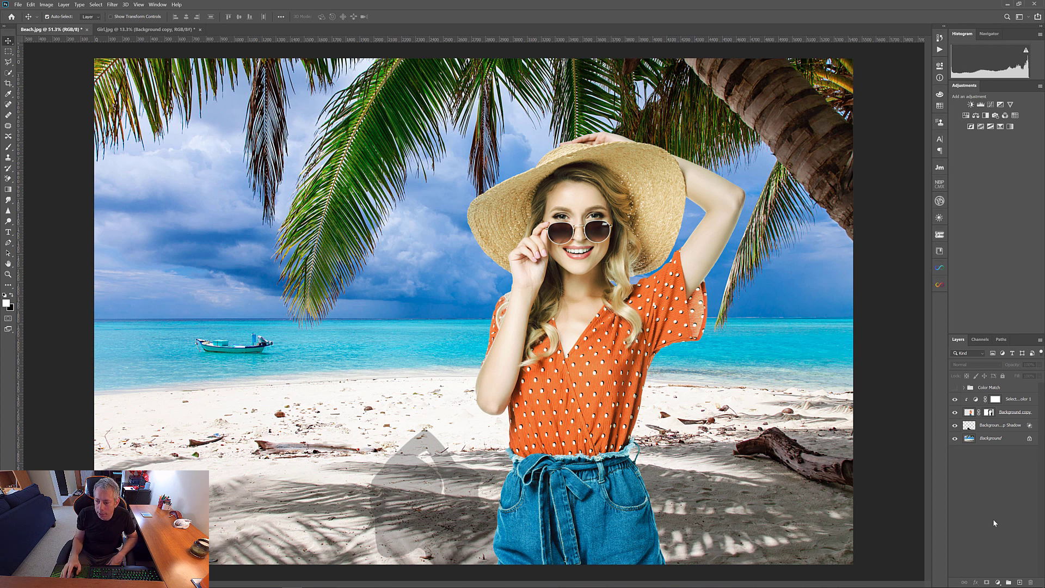
alt+click(955, 438)
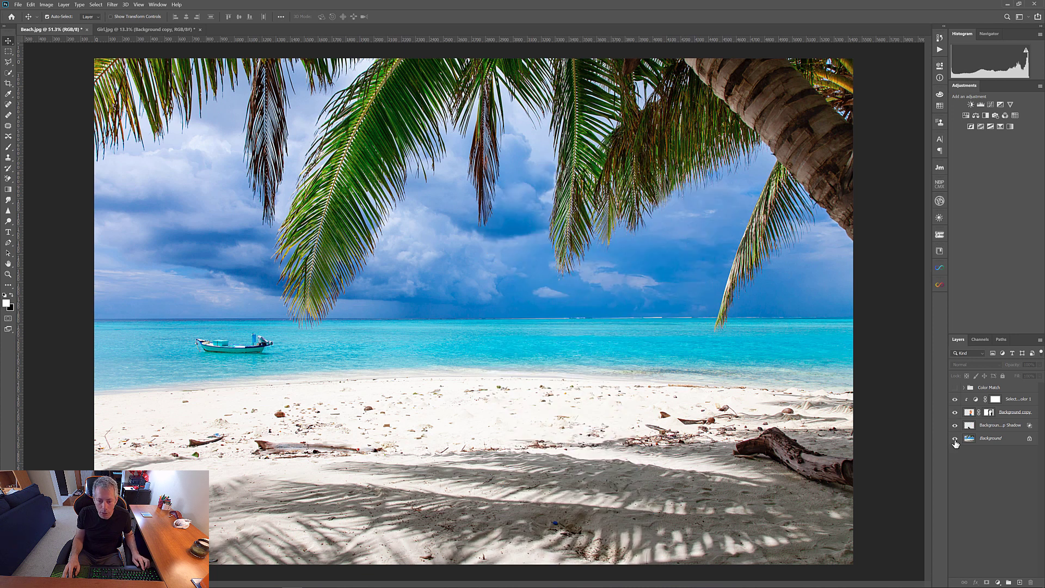
alt+click(954, 439)
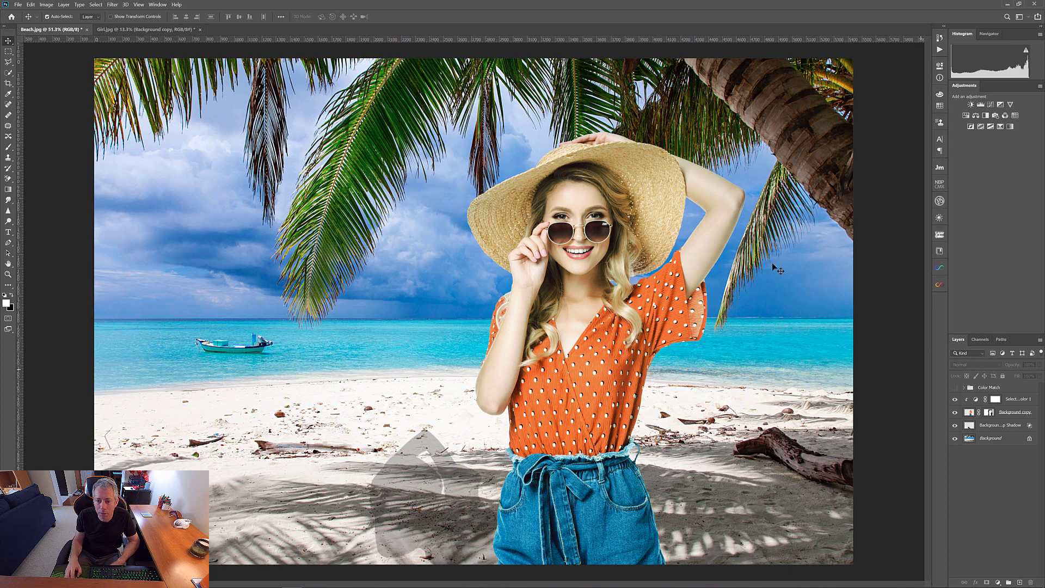
Smudge white specks in the straw hat beside the hair on the Background copy layer, and return to the whole image
click(7, 275)
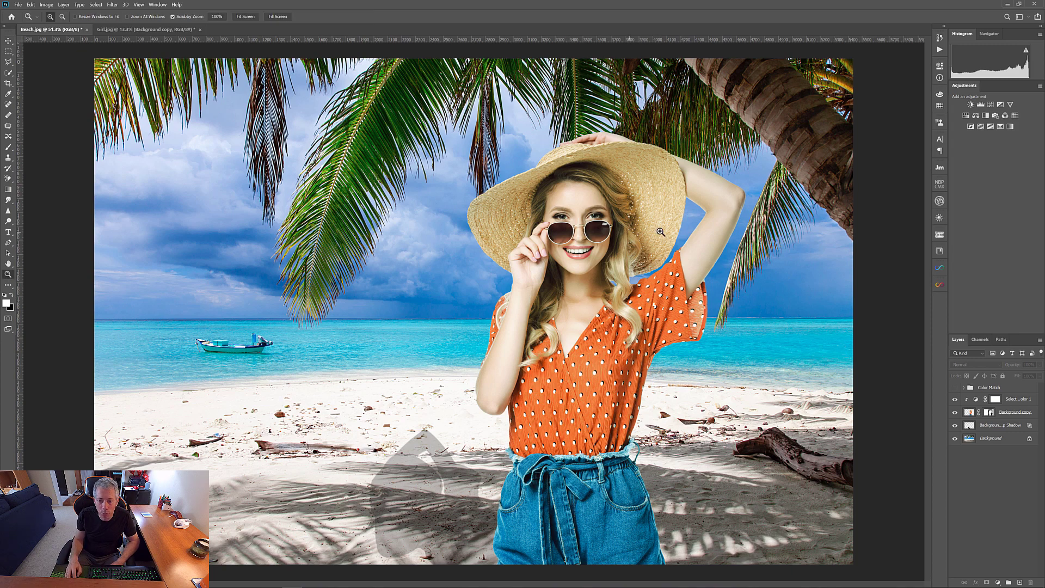
drag(654, 200, 651, 198)
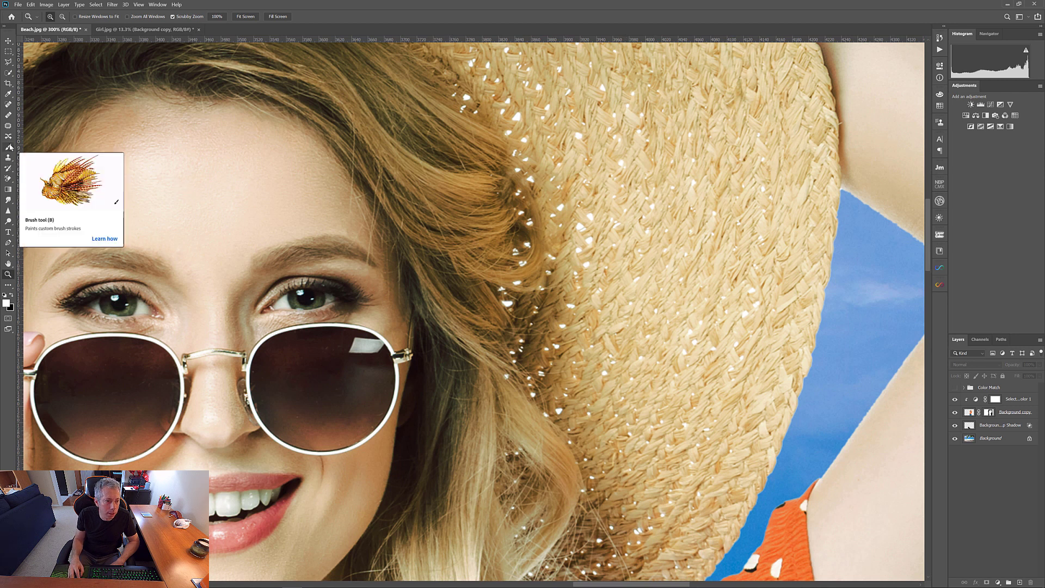
click(8, 199)
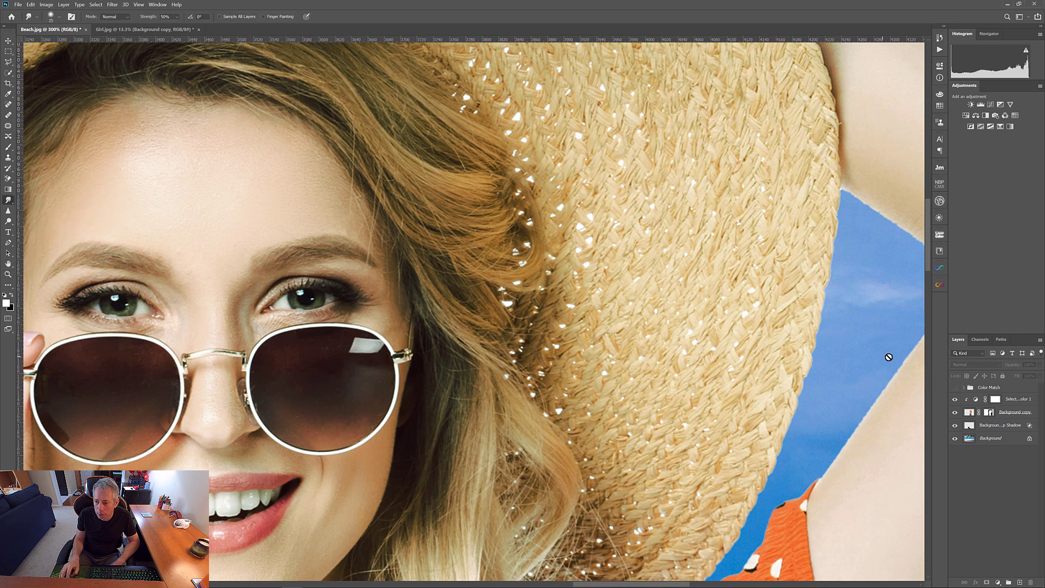
click(966, 416)
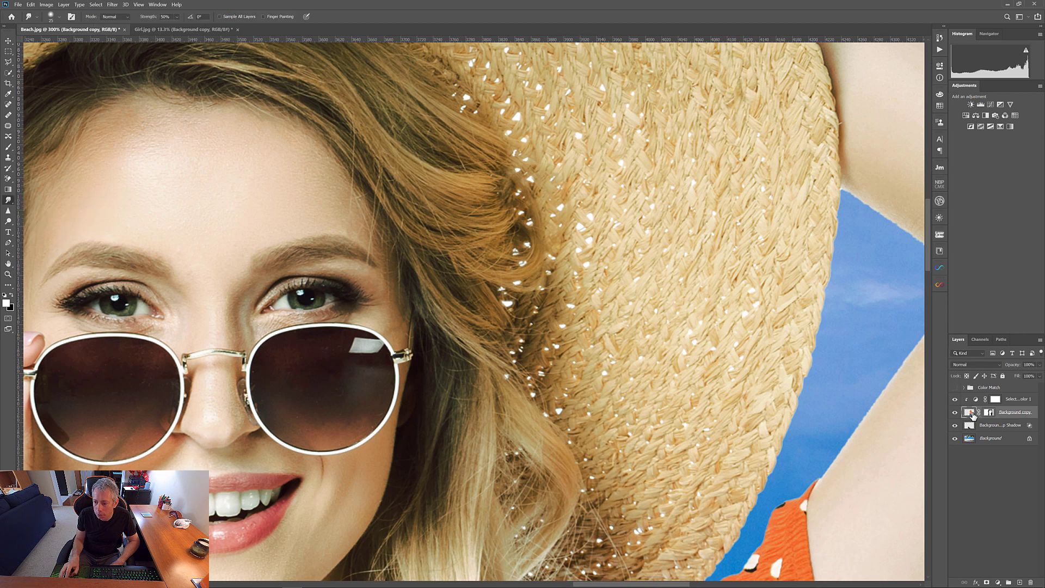
drag(615, 201, 617, 204)
key(bracketleft)
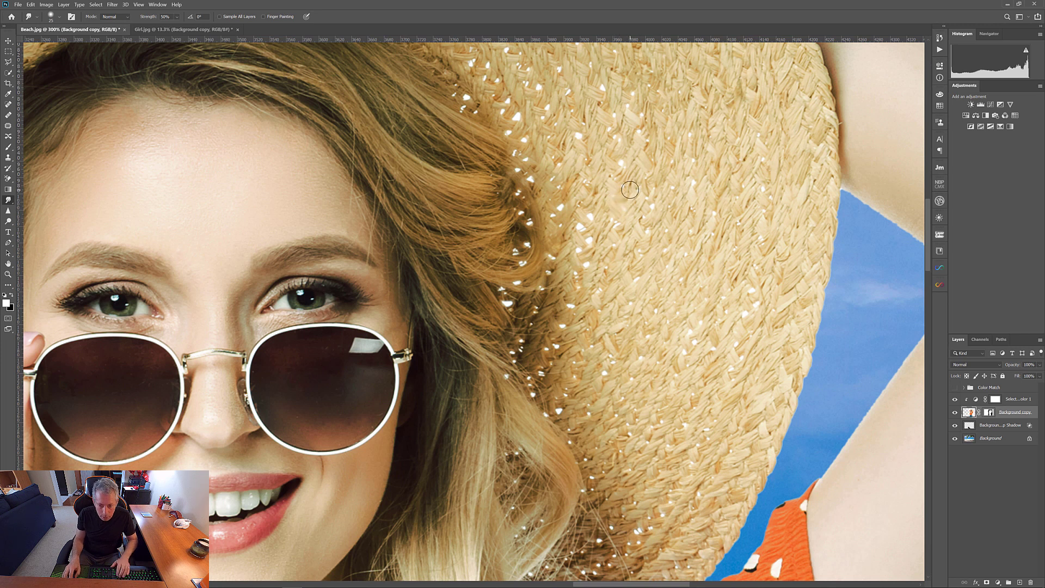
drag(622, 169, 581, 130)
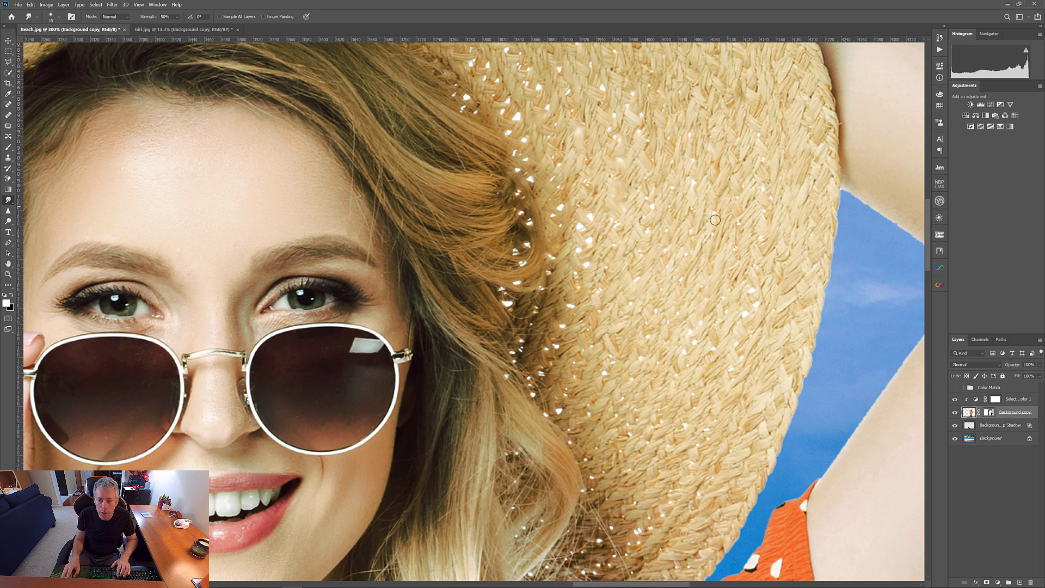
click(8, 274)
right_click(240, 205)
click(257, 211)
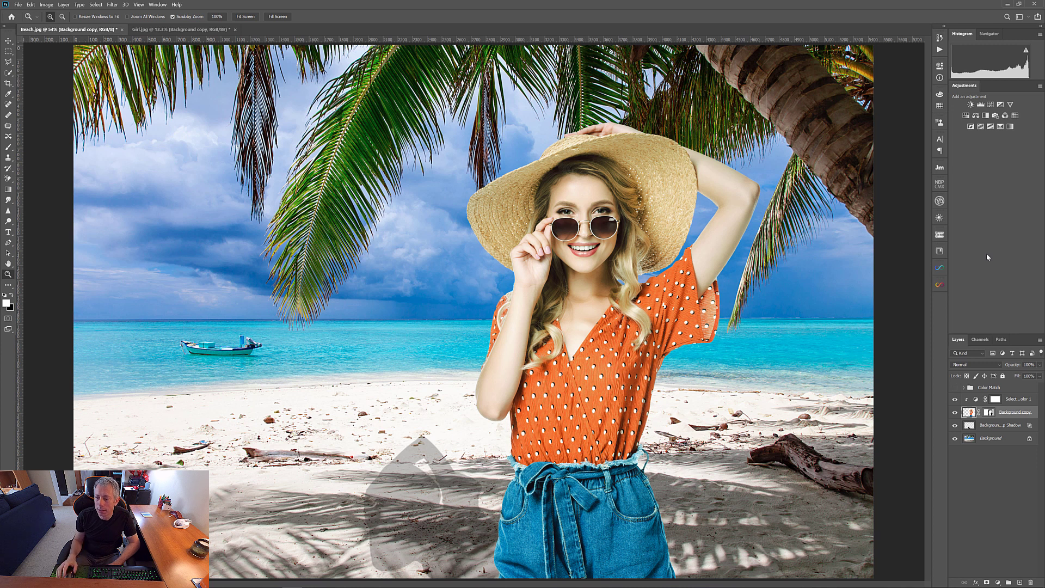
Select the hidden Color Match group
click(979, 389)
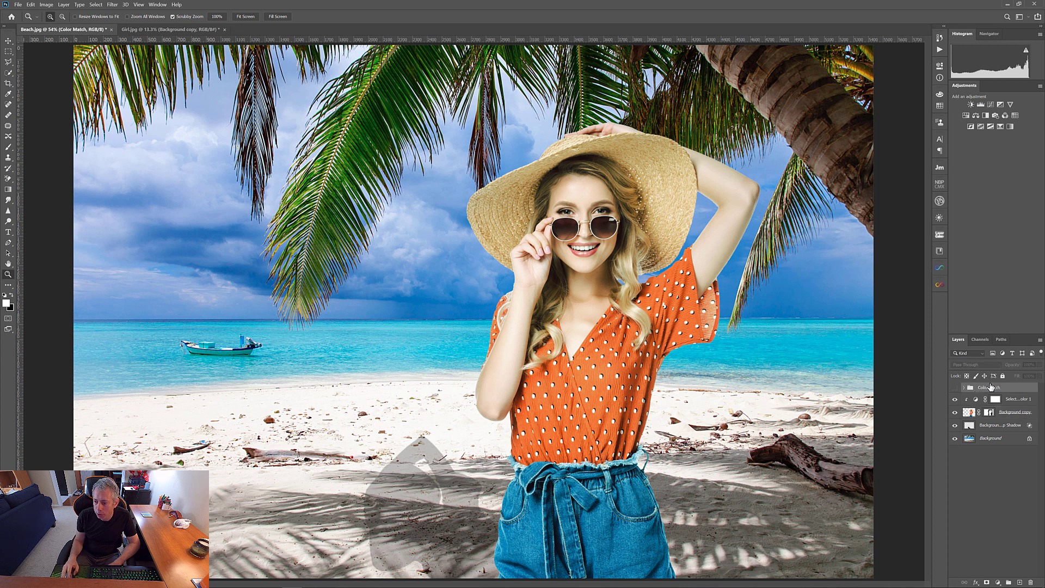